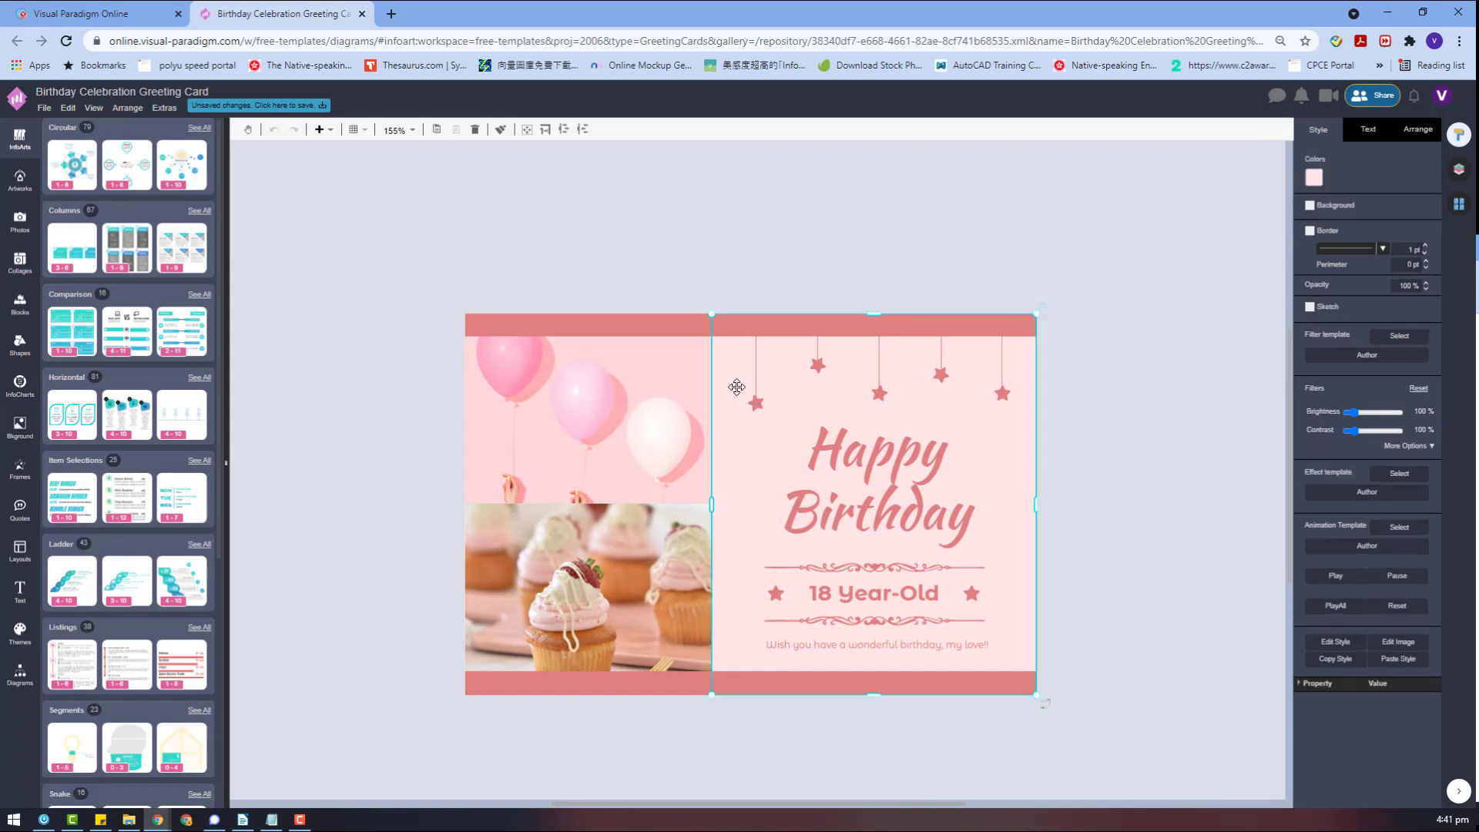
Select the whole birthday card design and move it above the page, leaving the page blank
{"action": "left_click_drag", "start_coordinate": [736, 386], "coordinate": [785, 393]}
{"action": "key", "text": "ctrl+z"}
{"action": "mouse_move", "coordinate": [1134, 725]}
{"action": "left_mouse_down"}
{"action": "mouse_move", "coordinate": [598, 470]}
{"action": "mouse_move", "coordinate": [425, 302]}
{"action": "left_mouse_up"}
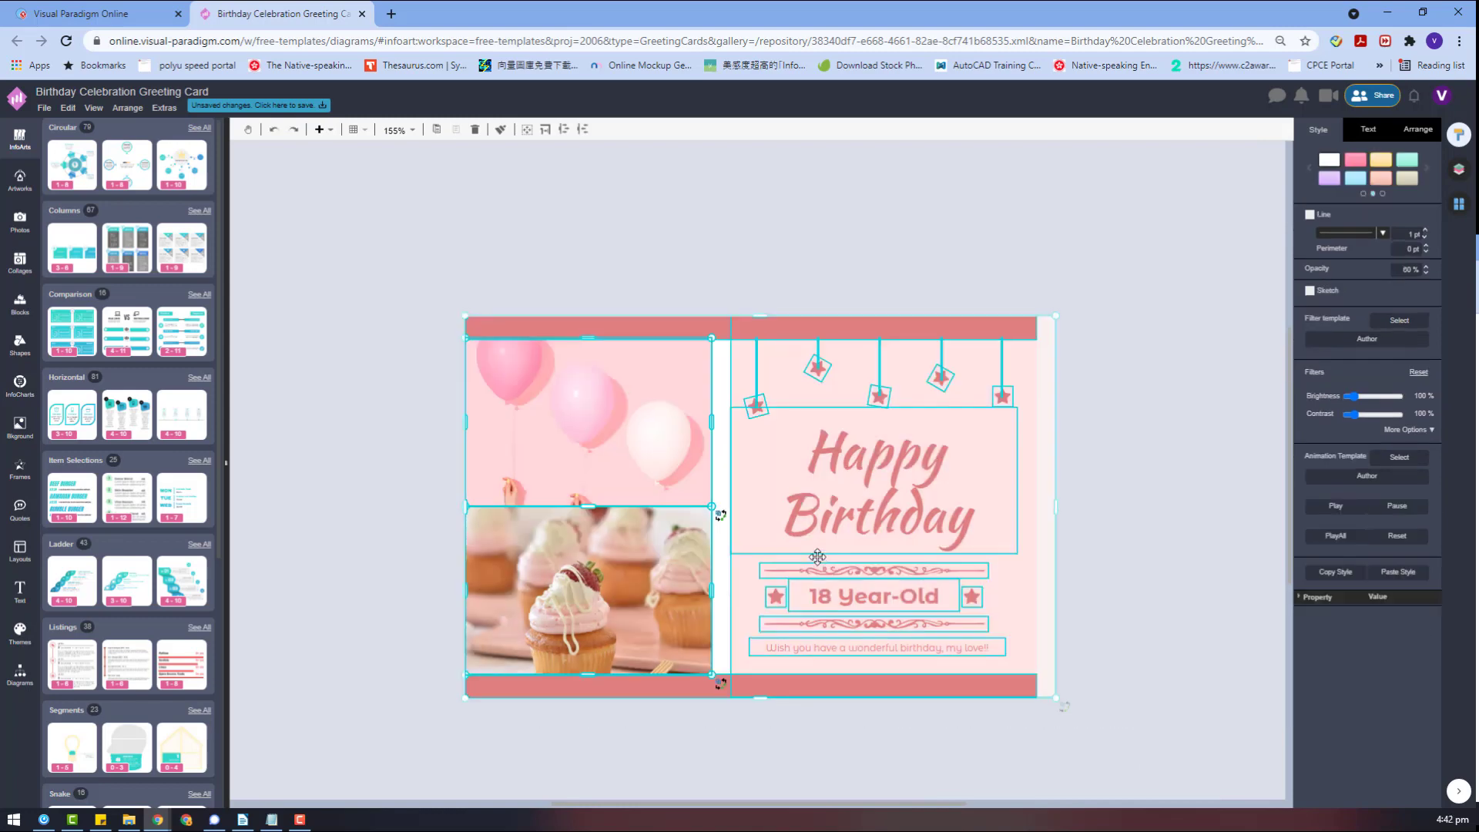
{"action": "scroll", "coordinate": [898, 678], "scroll_direction": "up", "scroll_amount": 3}
{"action": "left_click_drag", "start_coordinate": [912, 715], "coordinate": [914, 302]}
{"action": "left_click", "coordinate": [836, 633]}
{"action": "scroll", "coordinate": [886, 609], "scroll_direction": "down", "scroll_amount": 1}
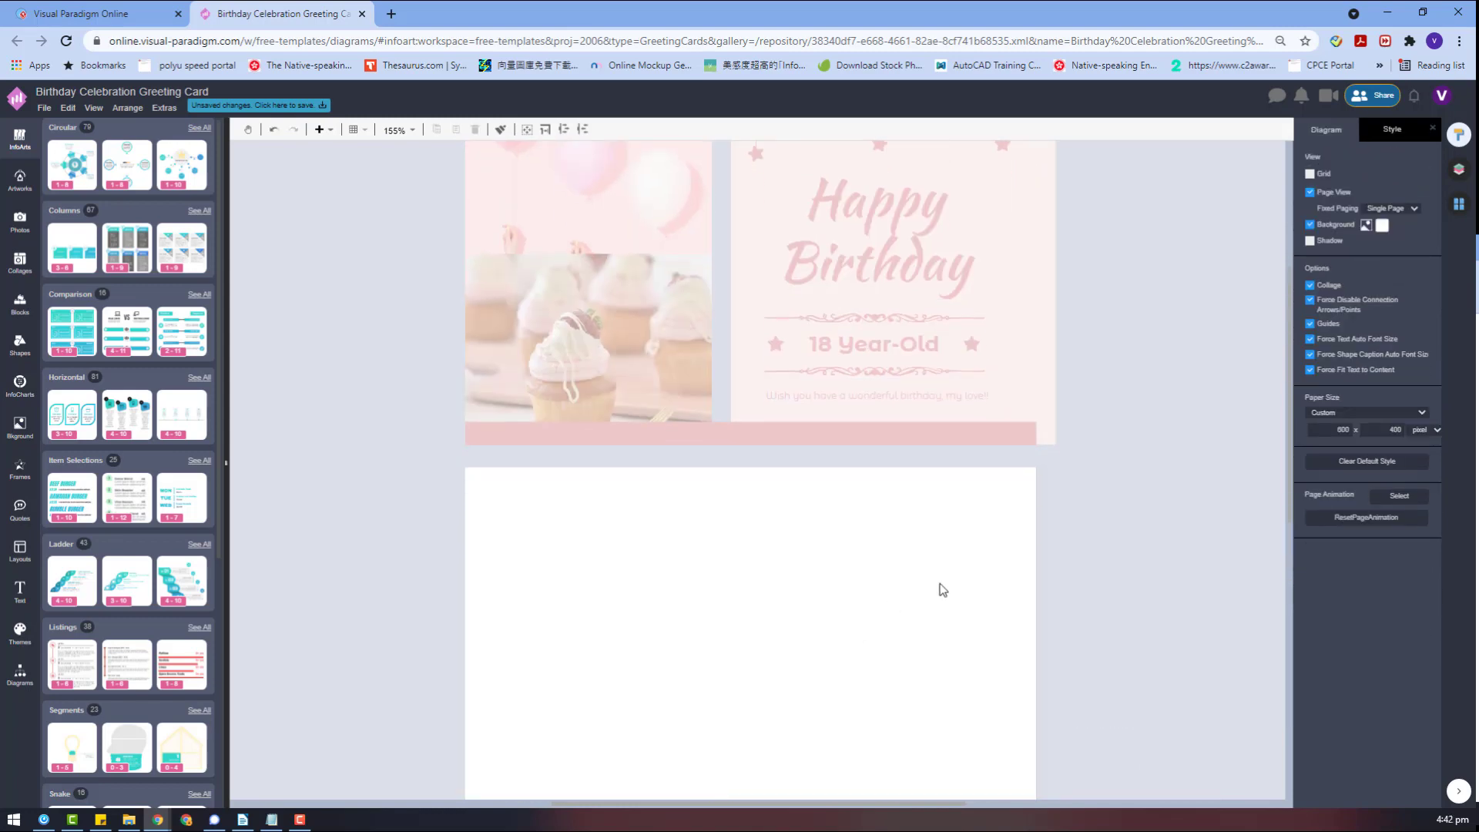
Move the coral top bar from the old design onto the blank page's upper edge and stretch it to about a third of the page height
{"action": "scroll", "coordinate": [886, 540], "scroll_direction": "up", "scroll_amount": 2}
{"action": "left_click", "coordinate": [812, 228]}
{"action": "left_click_drag", "start_coordinate": [812, 228], "coordinate": [848, 396]}
{"action": "left_click_drag", "start_coordinate": [752, 415], "coordinate": [731, 520]}
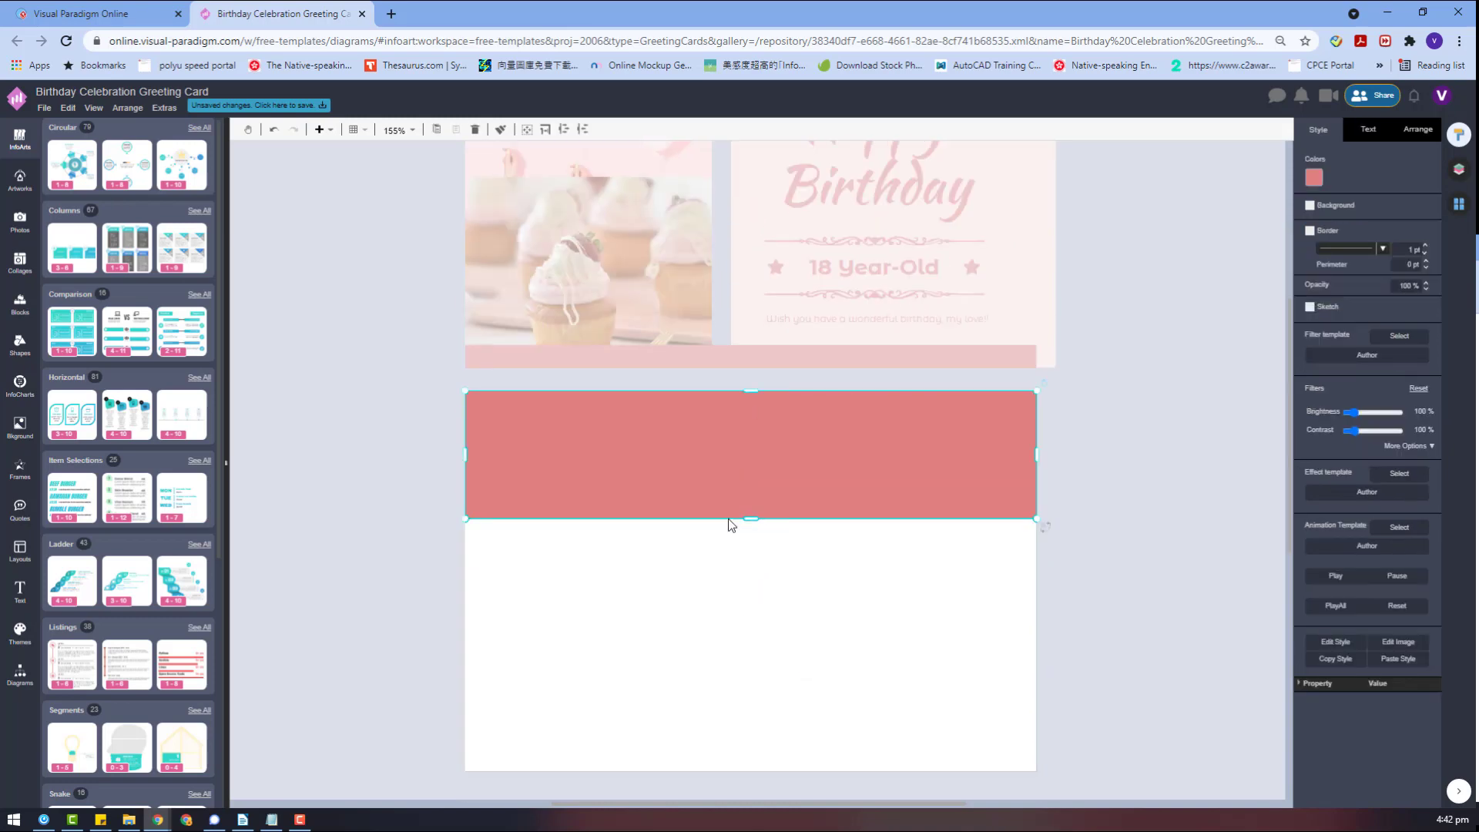
Duplicate the coral band, place the copy lower on the page and recolor it a lighter pink
{"action": "key", "text": "ctrl+c"}
{"action": "key", "text": "ctrl+v"}
{"action": "left_click_drag", "start_coordinate": [963, 543], "coordinate": [610, 599]}
{"action": "left_click", "coordinate": [1314, 182]}
{"action": "left_click", "coordinate": [1381, 315]}
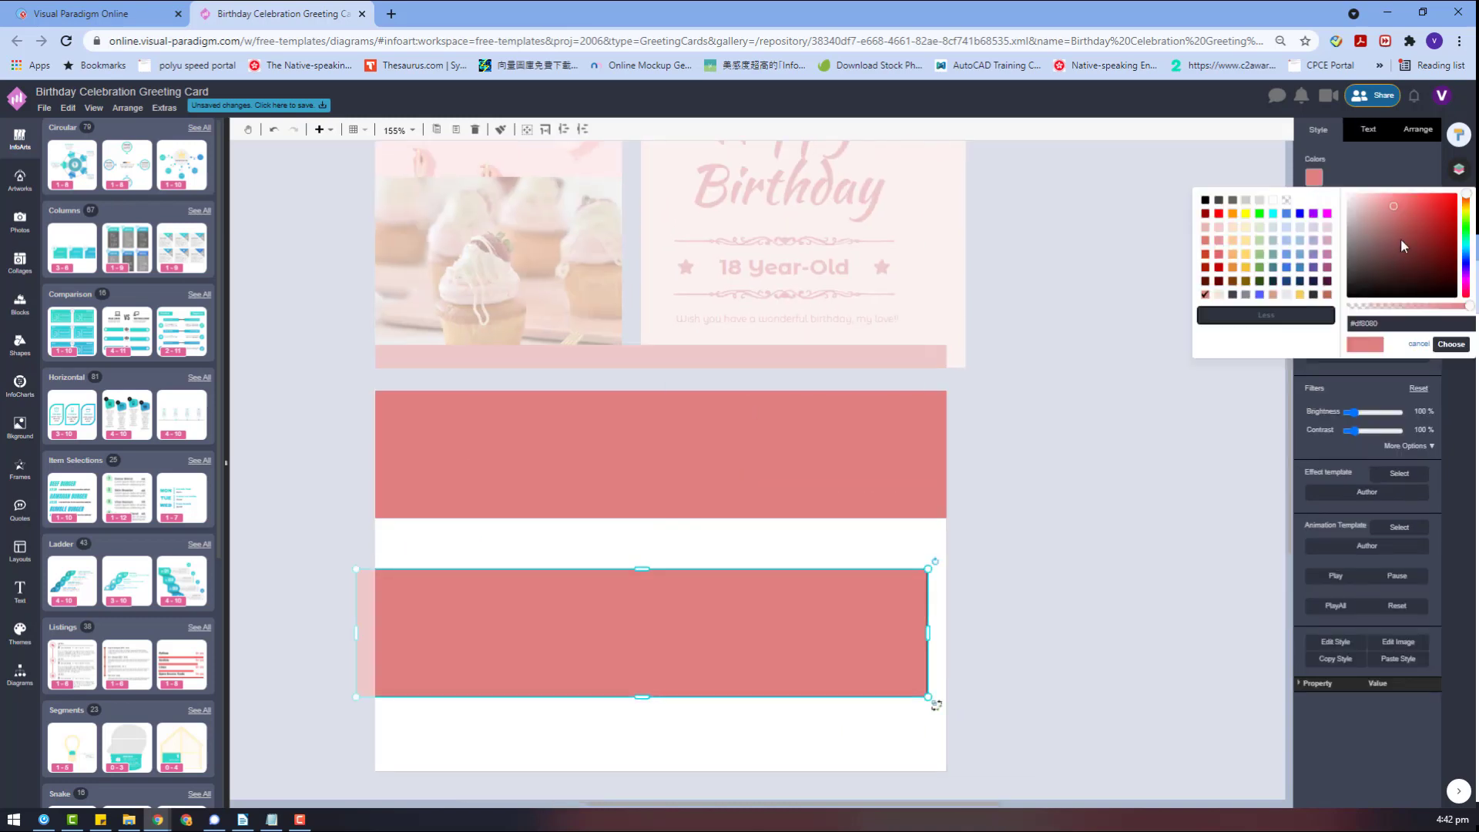
{"action": "left_click", "coordinate": [1452, 345]}
Duplicate the lighter pink band, leaving the copy beside the page
{"action": "key", "text": "ctrl+c"}
{"action": "key", "text": "ctrl+v"}
{"action": "left_click", "coordinate": [752, 475]}
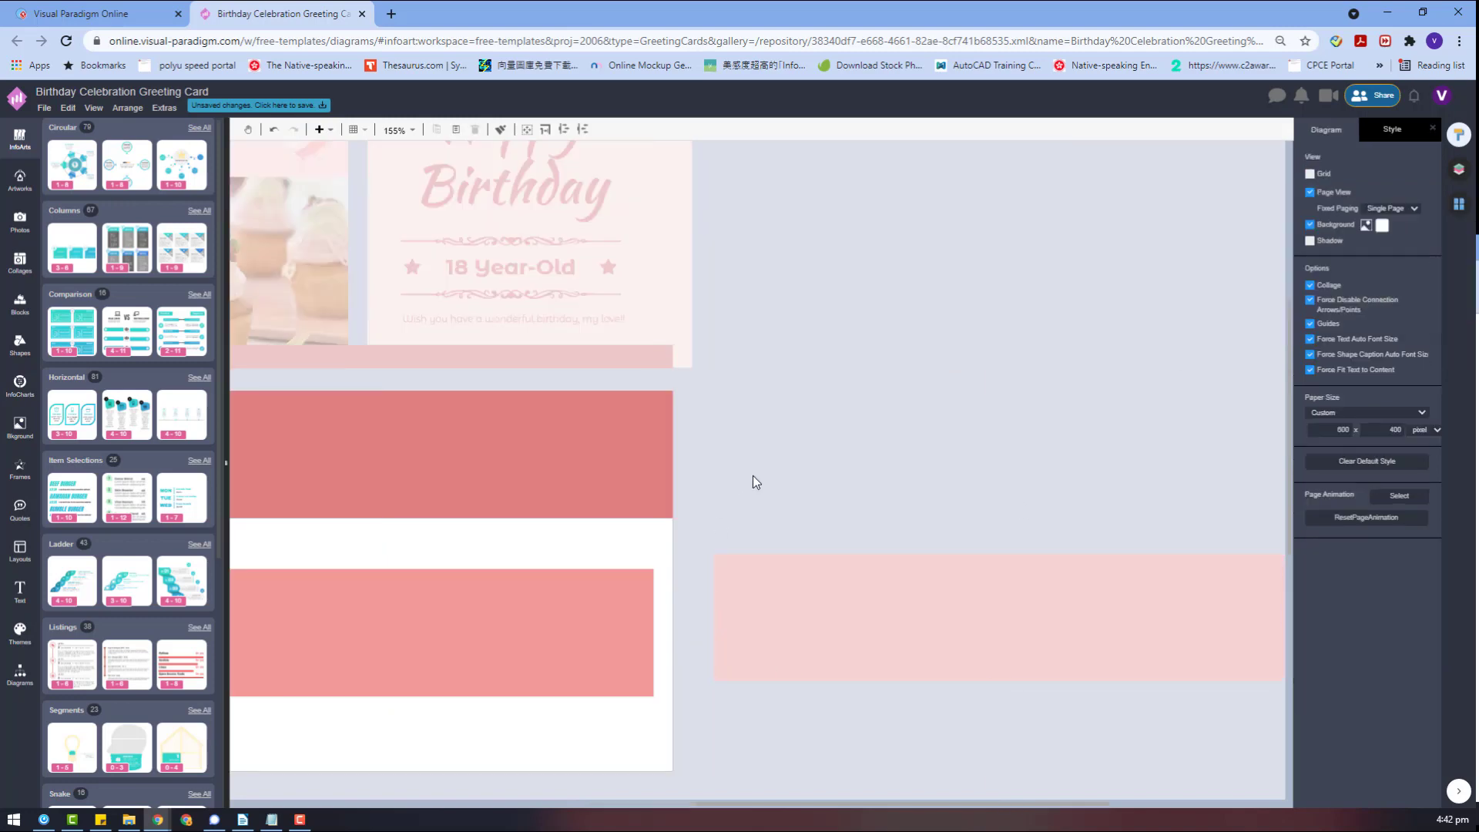
{"action": "left_click_drag", "start_coordinate": [752, 474], "coordinate": [1023, 422]}
Fill the page with the pink, white-striped background from the Patterns category
{"action": "left_click", "coordinate": [20, 427]}
{"action": "scroll", "coordinate": [152, 567], "scroll_direction": "down", "scroll_amount": 5}
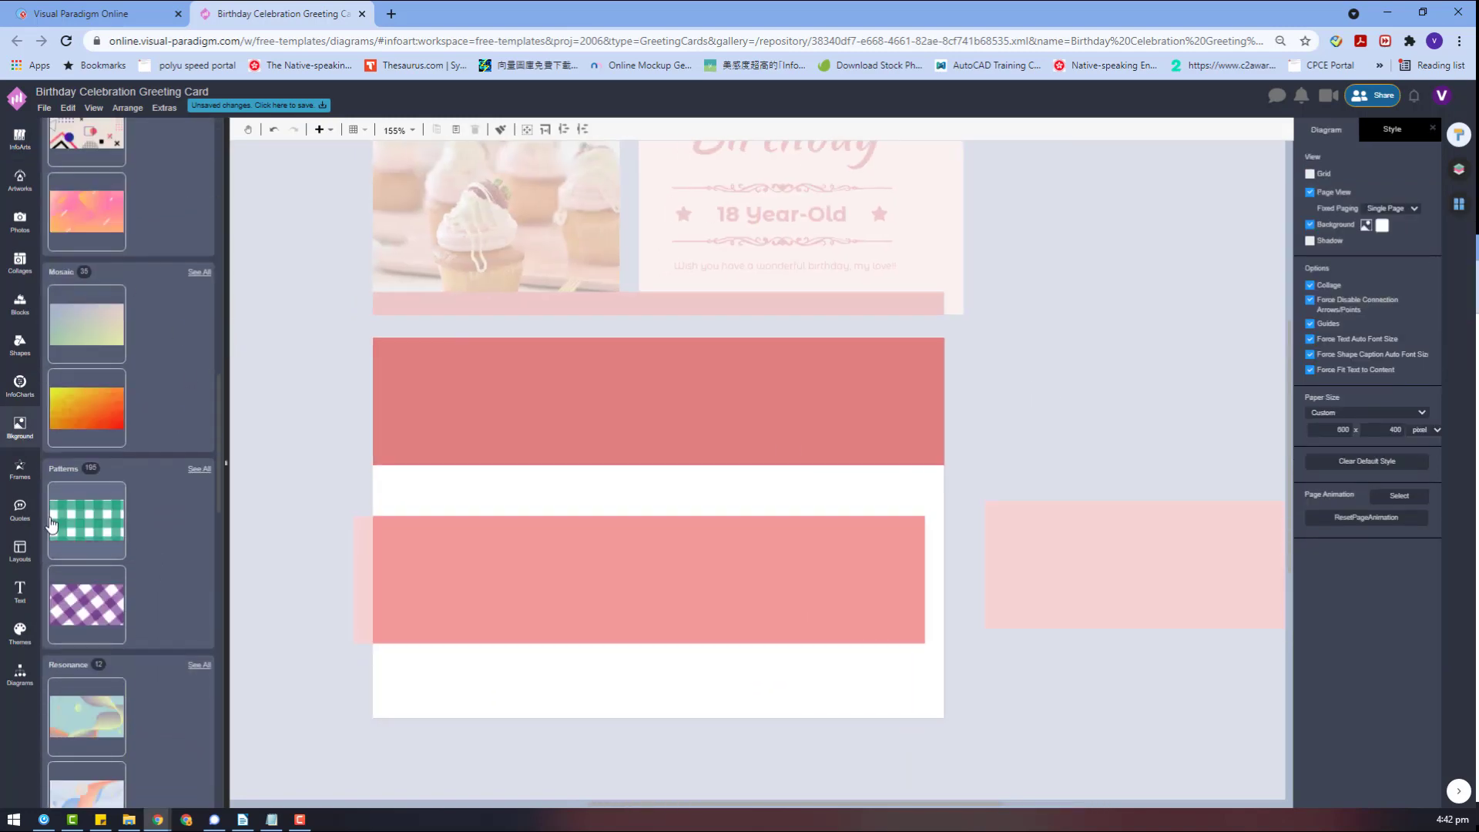
{"action": "scroll", "coordinate": [185, 347], "scroll_direction": "down", "scroll_amount": 3}
{"action": "left_click", "coordinate": [198, 239]}
{"action": "scroll", "coordinate": [123, 463], "scroll_direction": "down", "scroll_amount": 5}
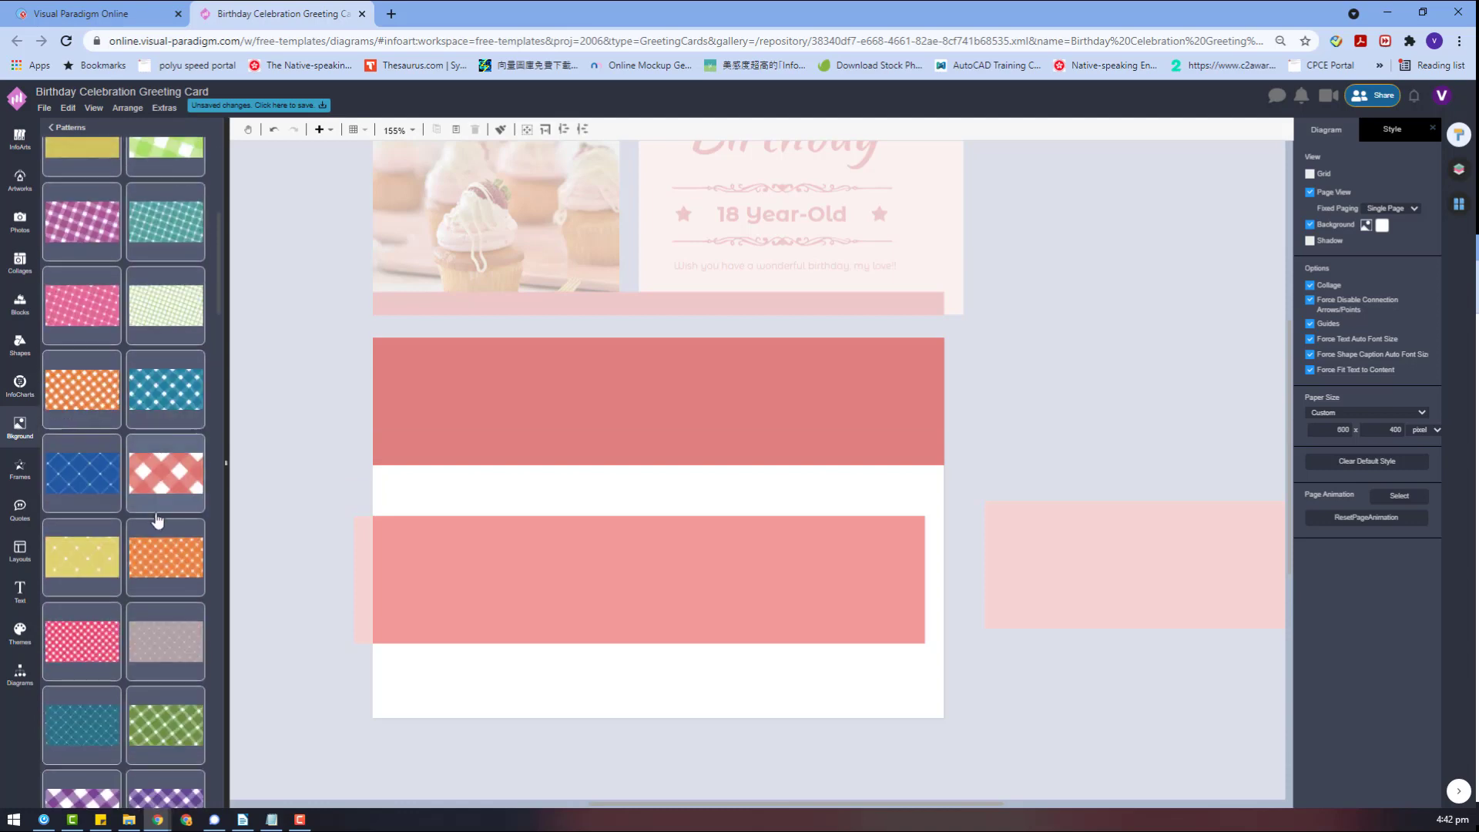
{"action": "left_click", "coordinate": [166, 333]}
{"action": "scroll", "coordinate": [105, 555], "scroll_direction": "down", "scroll_amount": 5}
{"action": "left_click", "coordinate": [137, 529]}
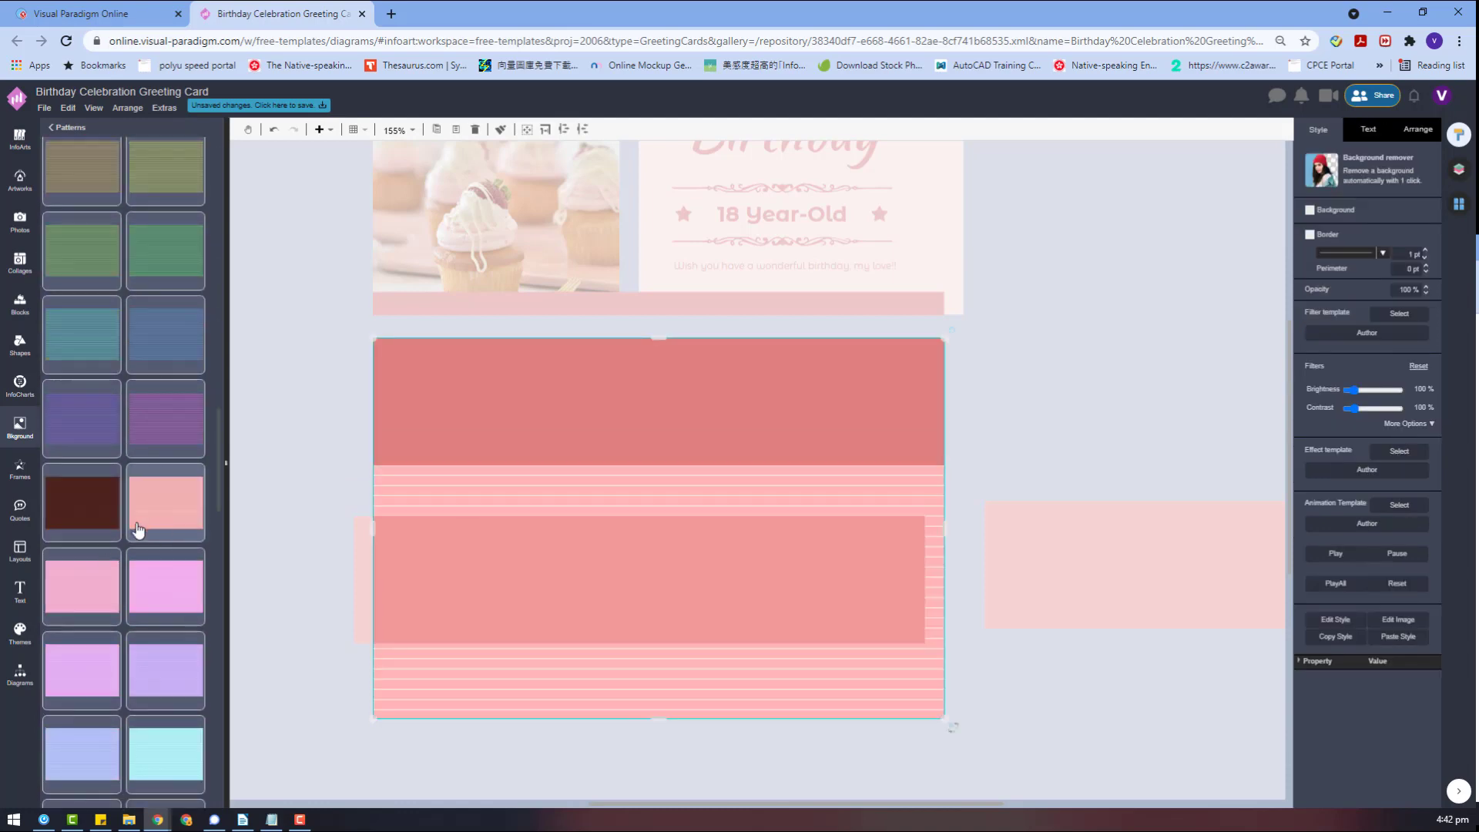
Fit a lighter band directly beneath the coral band across the full page width and recolor it light pink
{"action": "left_click_drag", "start_coordinate": [750, 570], "coordinate": [1030, 348]}
{"action": "left_click_drag", "start_coordinate": [1037, 606], "coordinate": [406, 591]}
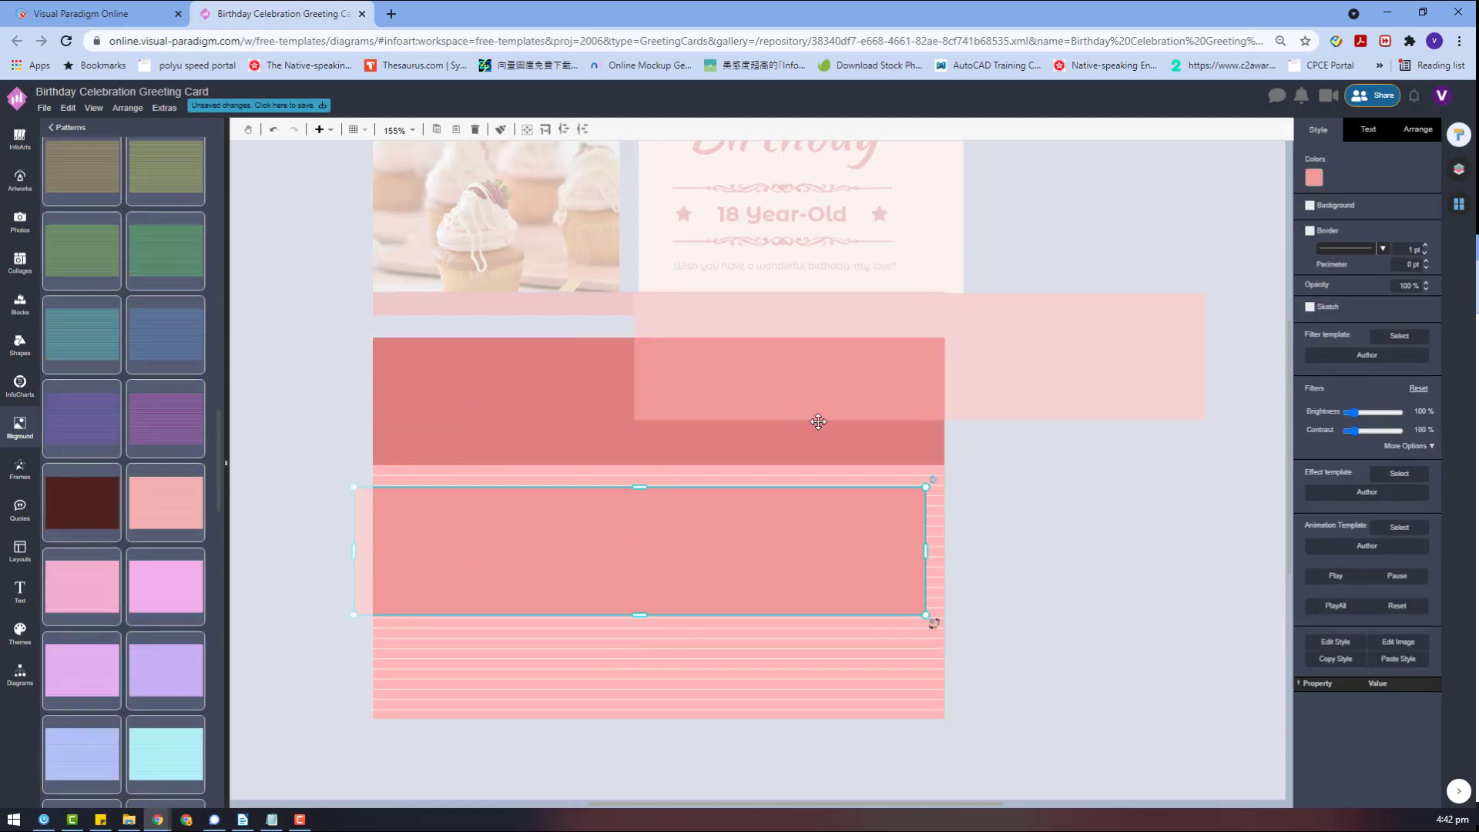
{"action": "left_click_drag", "start_coordinate": [831, 393], "coordinate": [743, 510]}
{"action": "left_click", "coordinate": [1314, 177]}
{"action": "left_click", "coordinate": [1452, 344]}
{"action": "left_click", "coordinate": [1020, 657]}
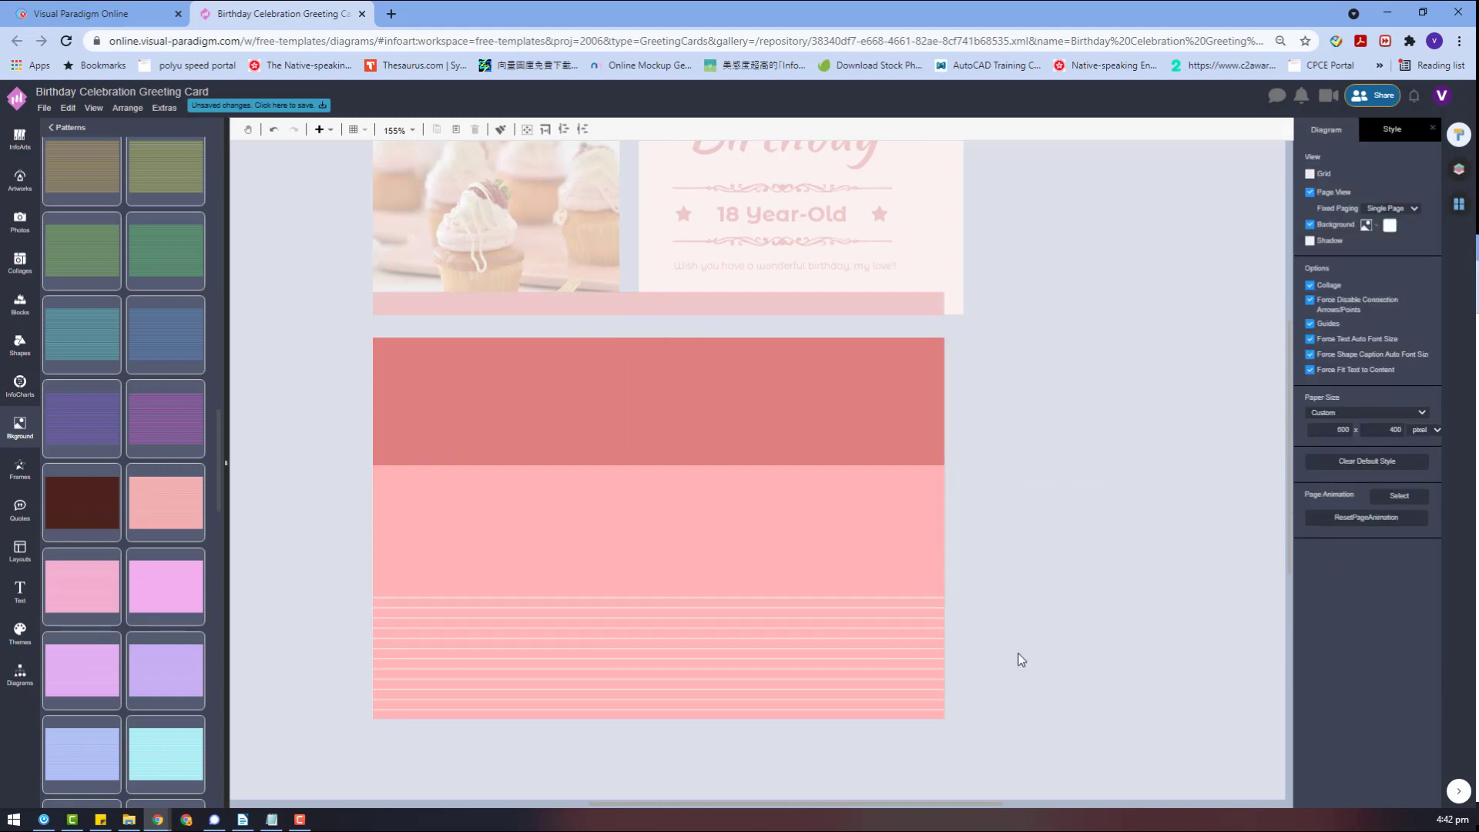
Recolor the middle band a paler pink and align it with the left edge of the coral band
{"action": "left_click_drag", "start_coordinate": [1019, 668], "coordinate": [293, 333]}
{"action": "left_click_drag", "start_coordinate": [1014, 346], "coordinate": [1014, 348]}
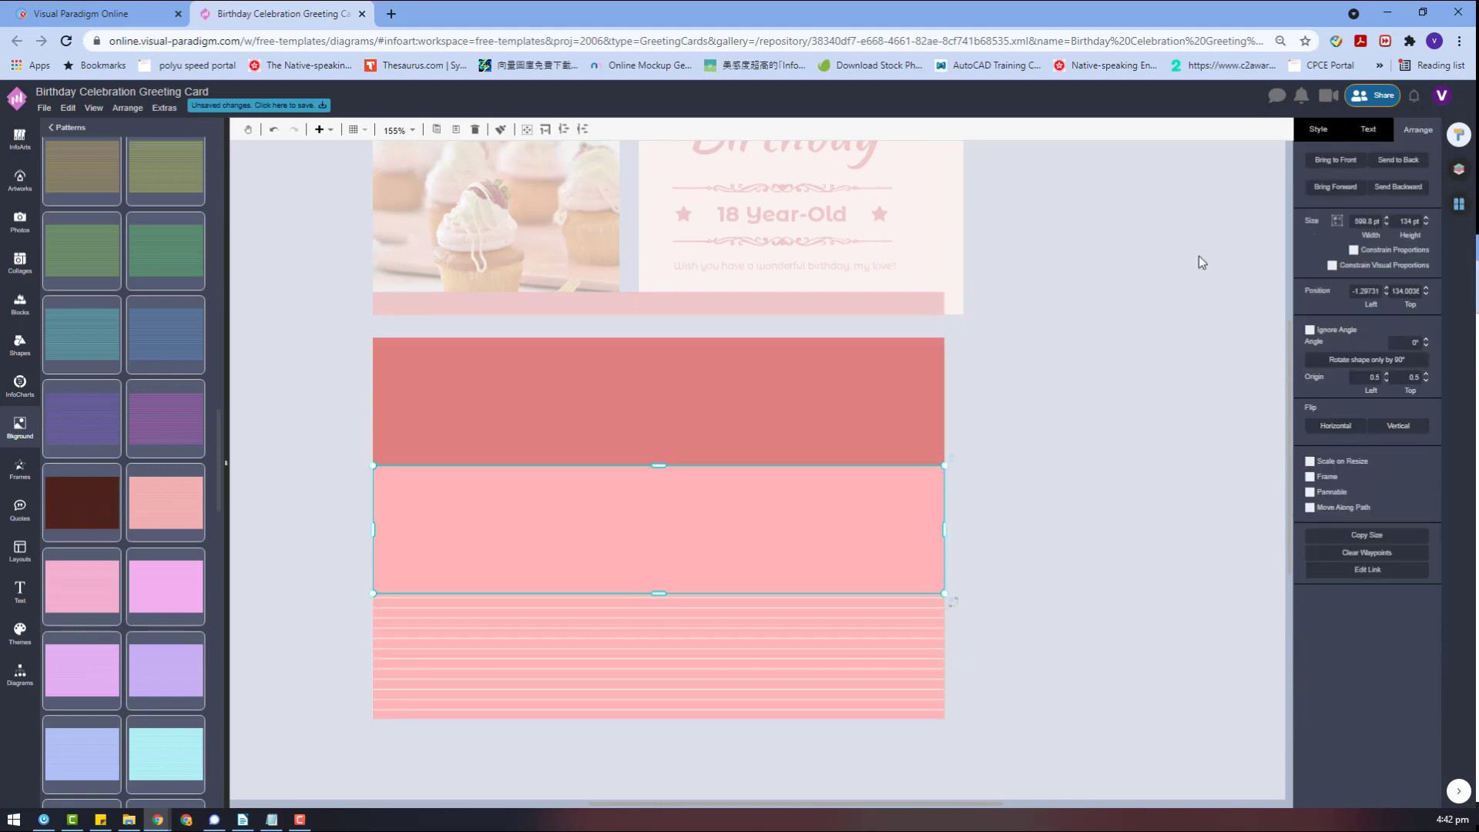
{"action": "left_click", "coordinate": [1314, 177]}
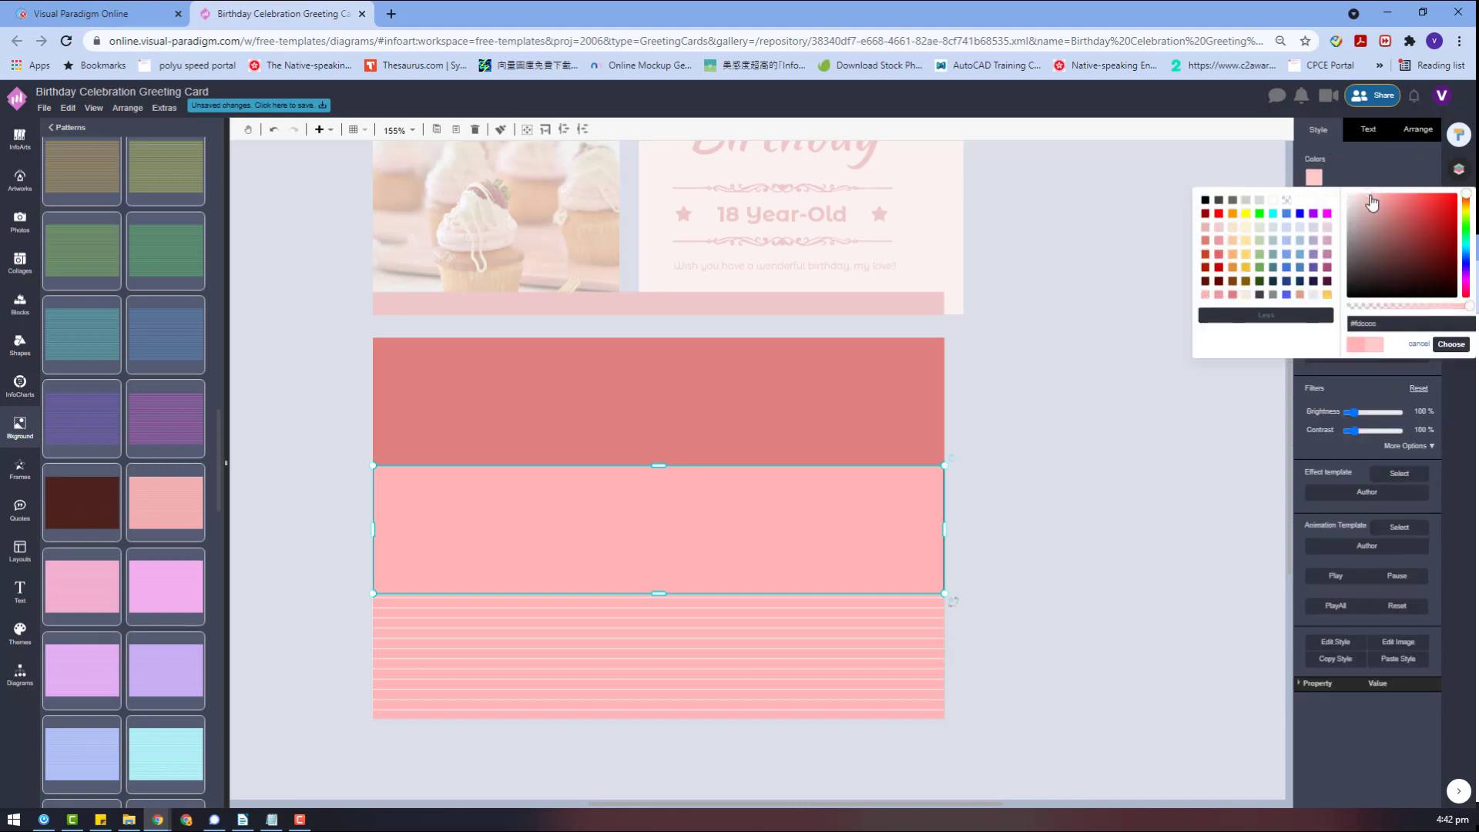
{"action": "left_click", "coordinate": [1451, 345]}
{"action": "left_click_drag", "start_coordinate": [1024, 647], "coordinate": [373, 345]}
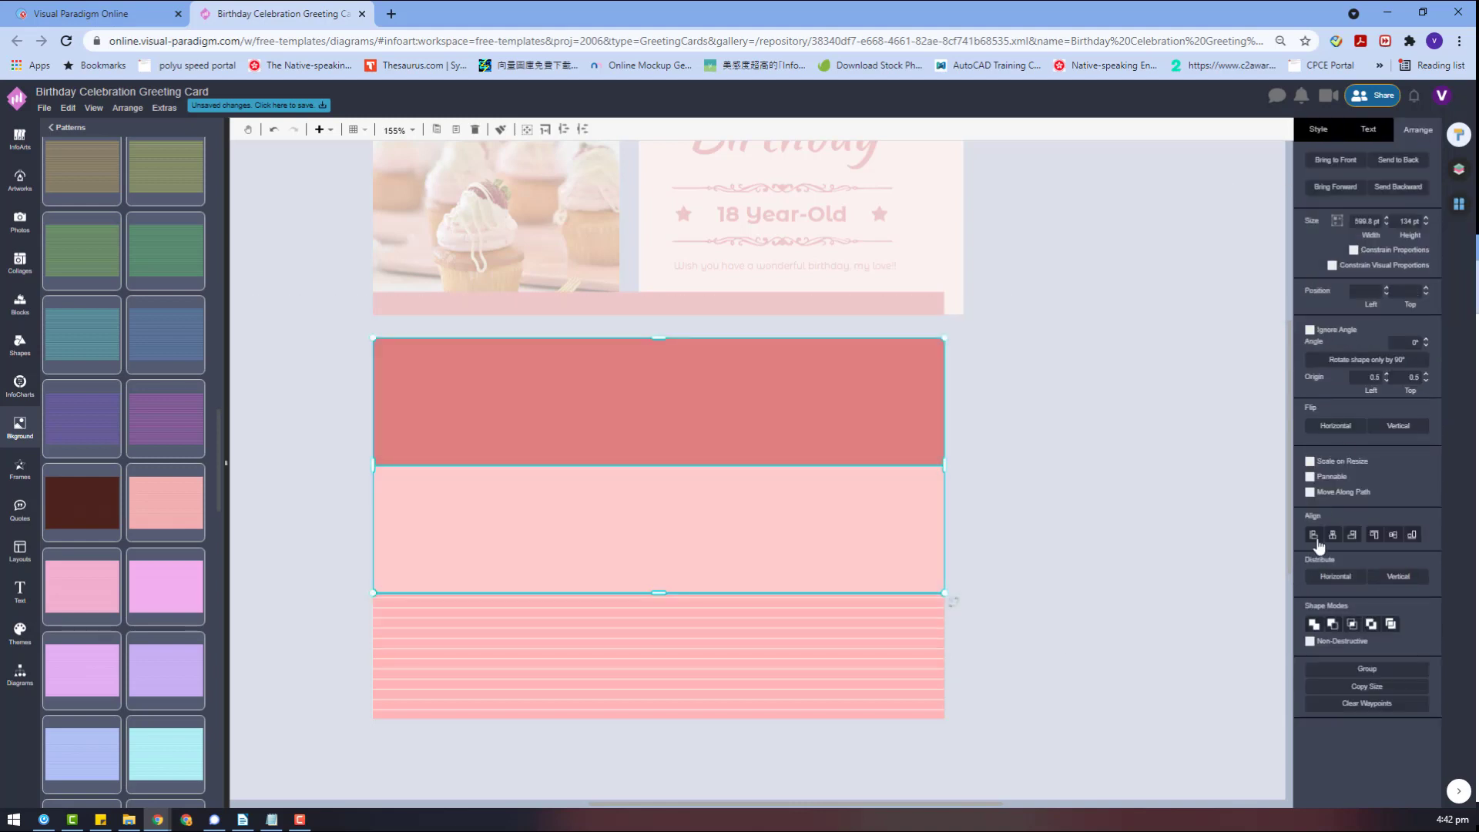
{"action": "left_click", "coordinate": [1075, 504]}
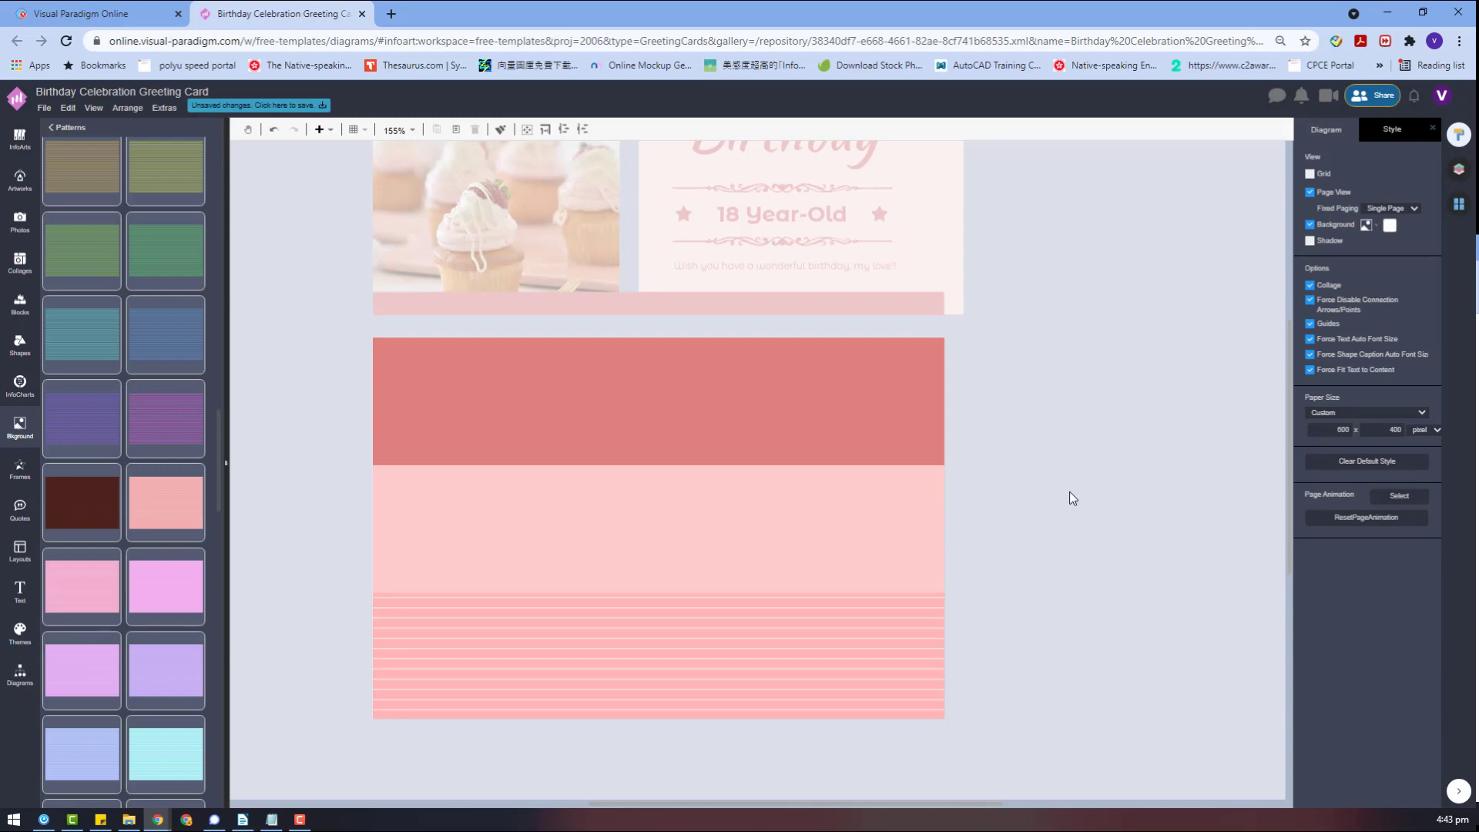
Search the artworks for "owl" and place the brown owl with a graduation cap beside the page
{"action": "left_click", "coordinate": [21, 176]}
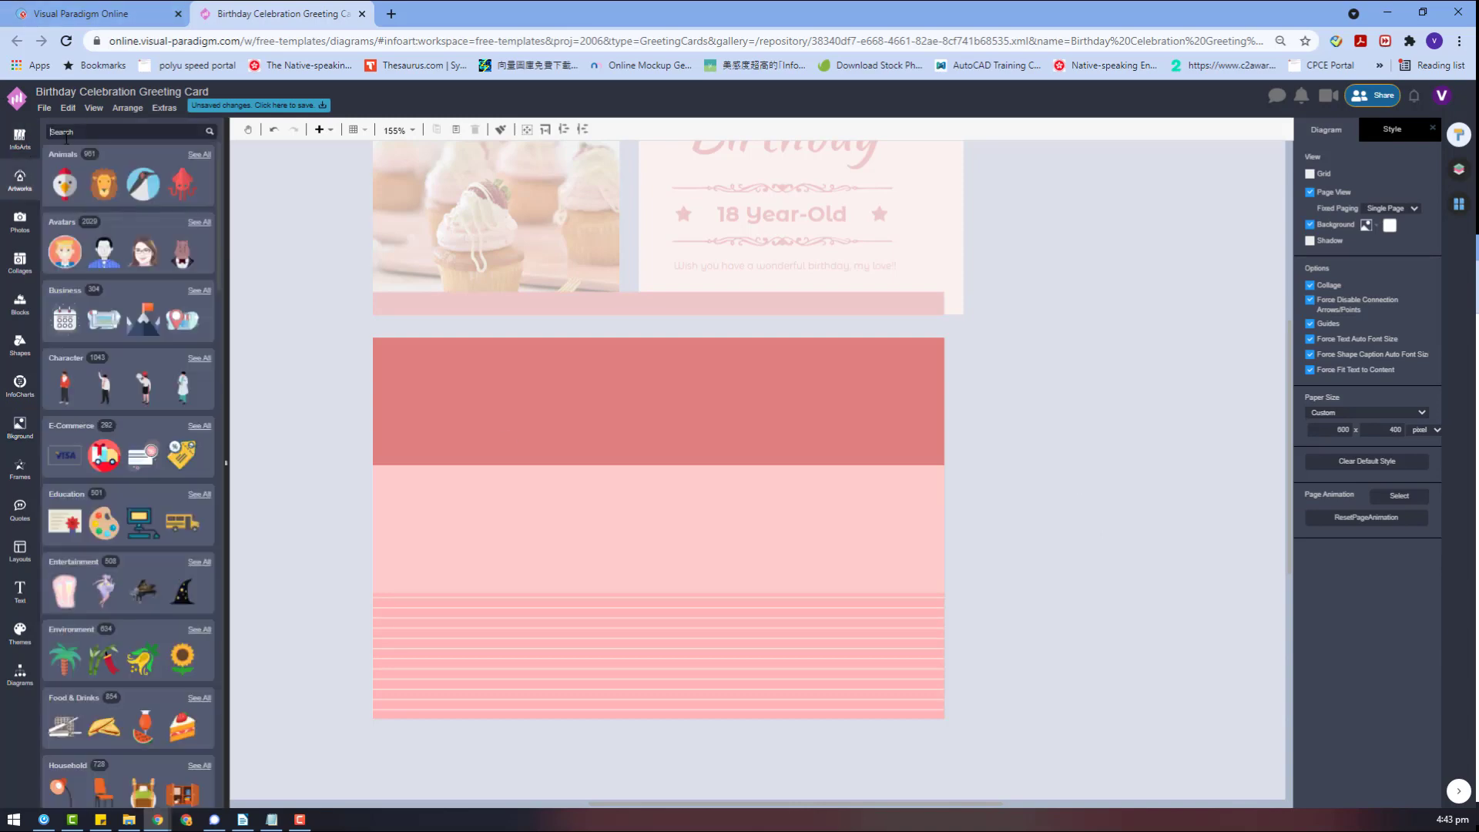
{"action": "type", "text": "owl"}
{"action": "key", "text": "Return"}
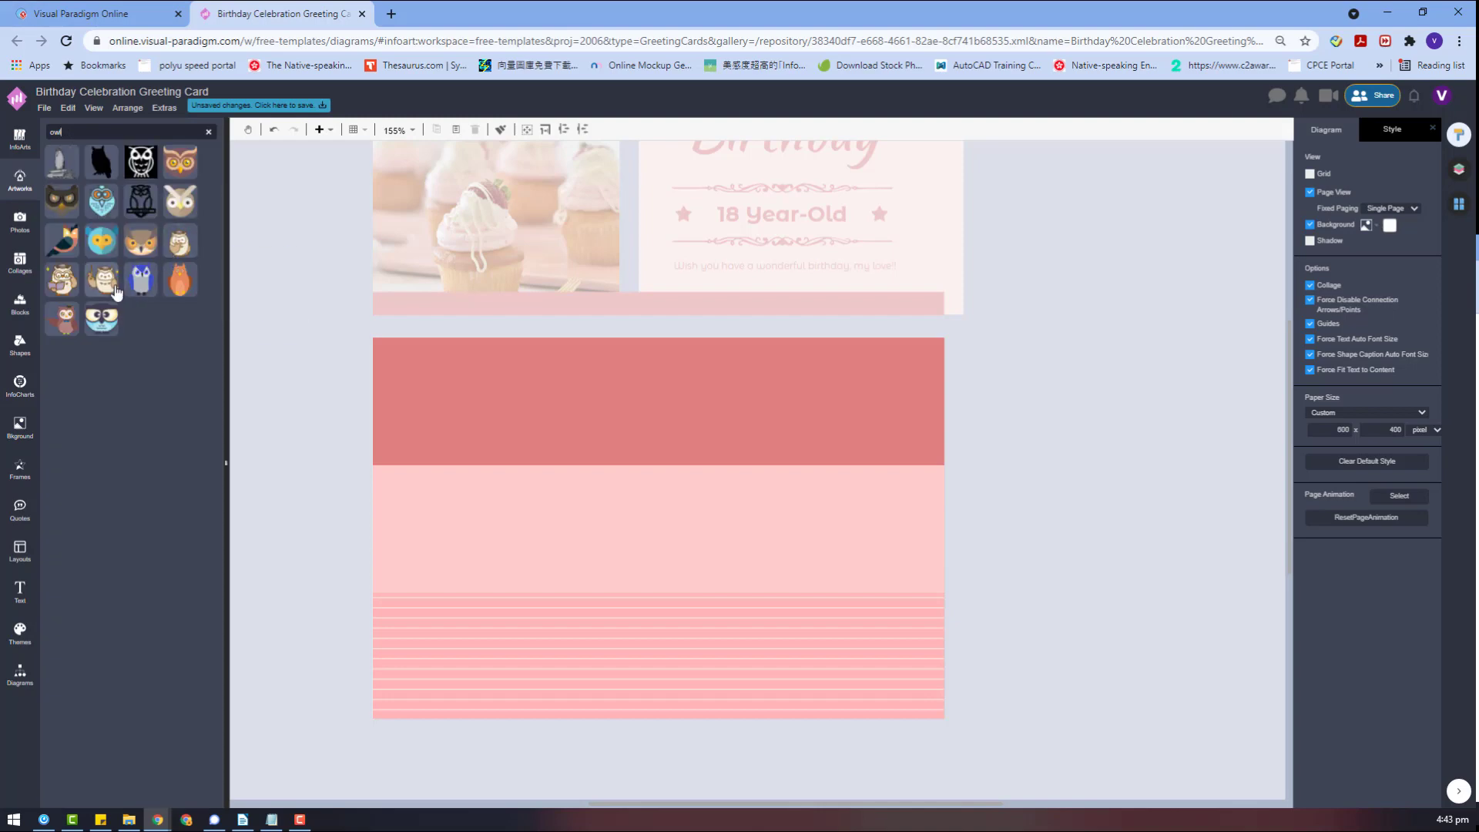
{"action": "left_click_drag", "start_coordinate": [323, 377], "coordinate": [1055, 539]}
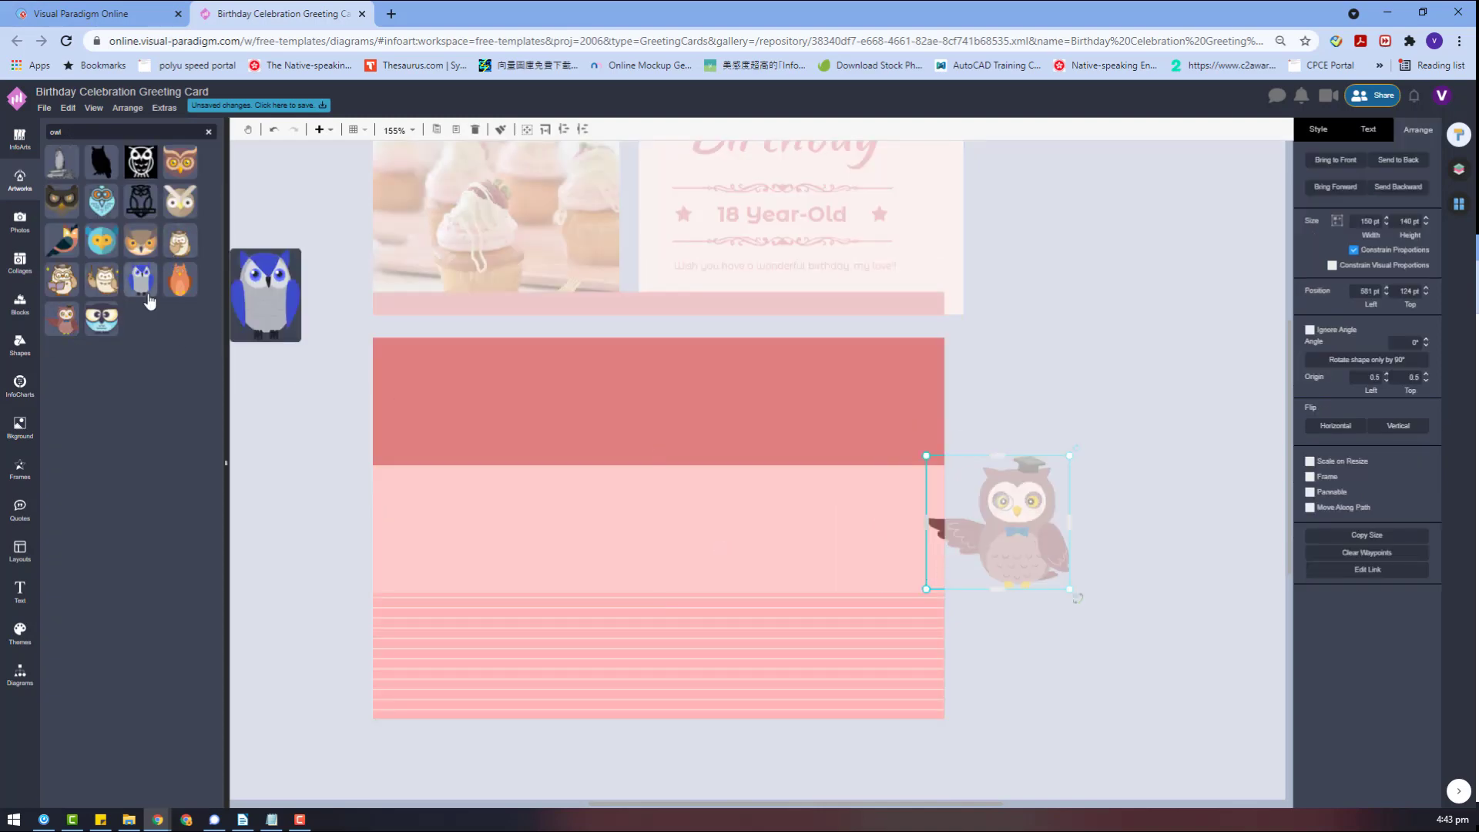
Add the cream owl holding a pointer, enlarge it and position it on the page
{"action": "left_click_drag", "start_coordinate": [102, 279], "coordinate": [305, 570]}
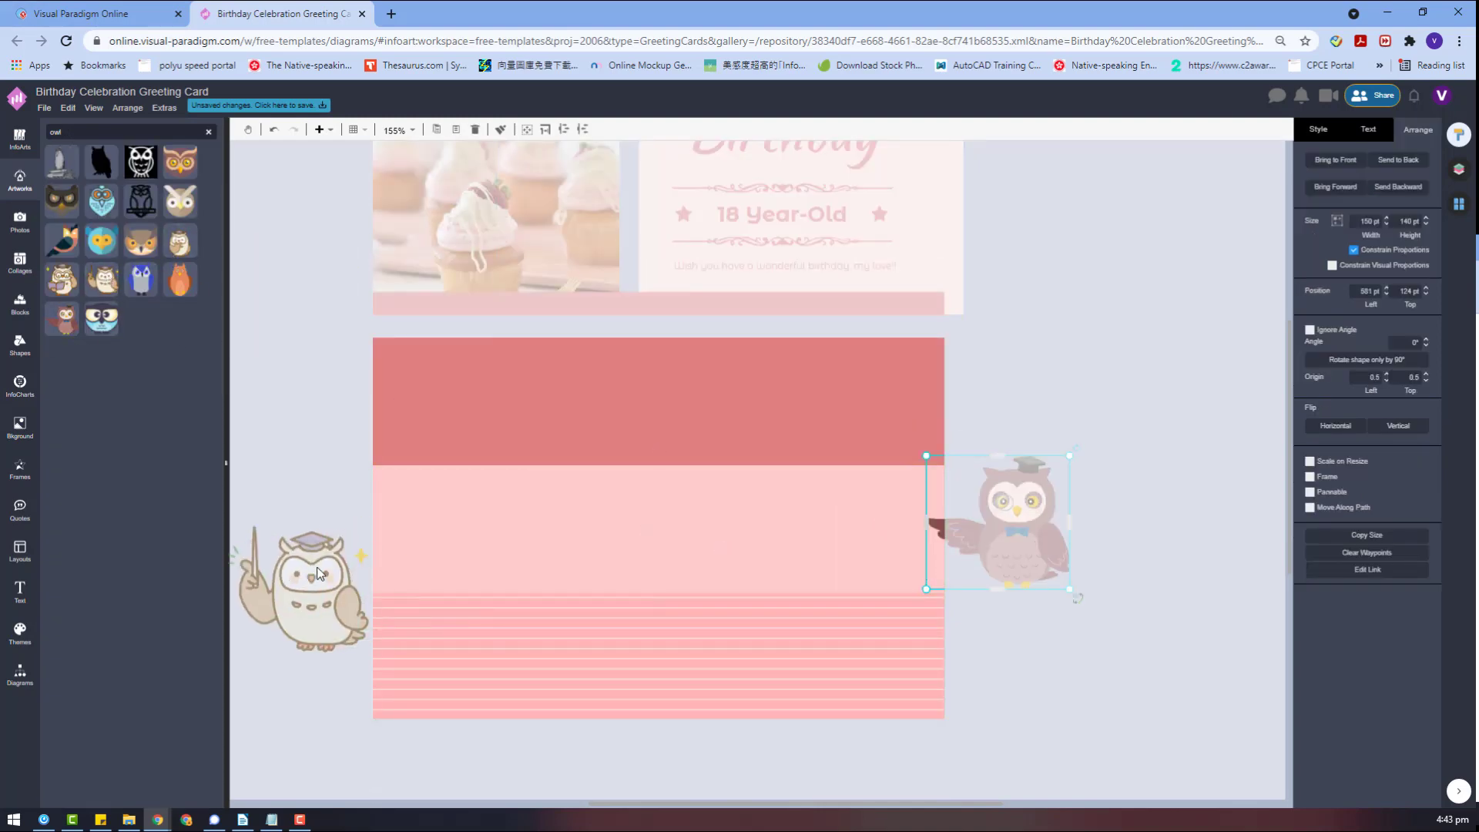
{"action": "left_click_drag", "start_coordinate": [371, 528], "coordinate": [631, 400]}
{"action": "left_click_drag", "start_coordinate": [470, 493], "coordinate": [658, 503]}
Try coral and light pink for the cream owl's brown outline and eye, and undo the light pink outline
{"action": "left_click", "coordinate": [1318, 130]}
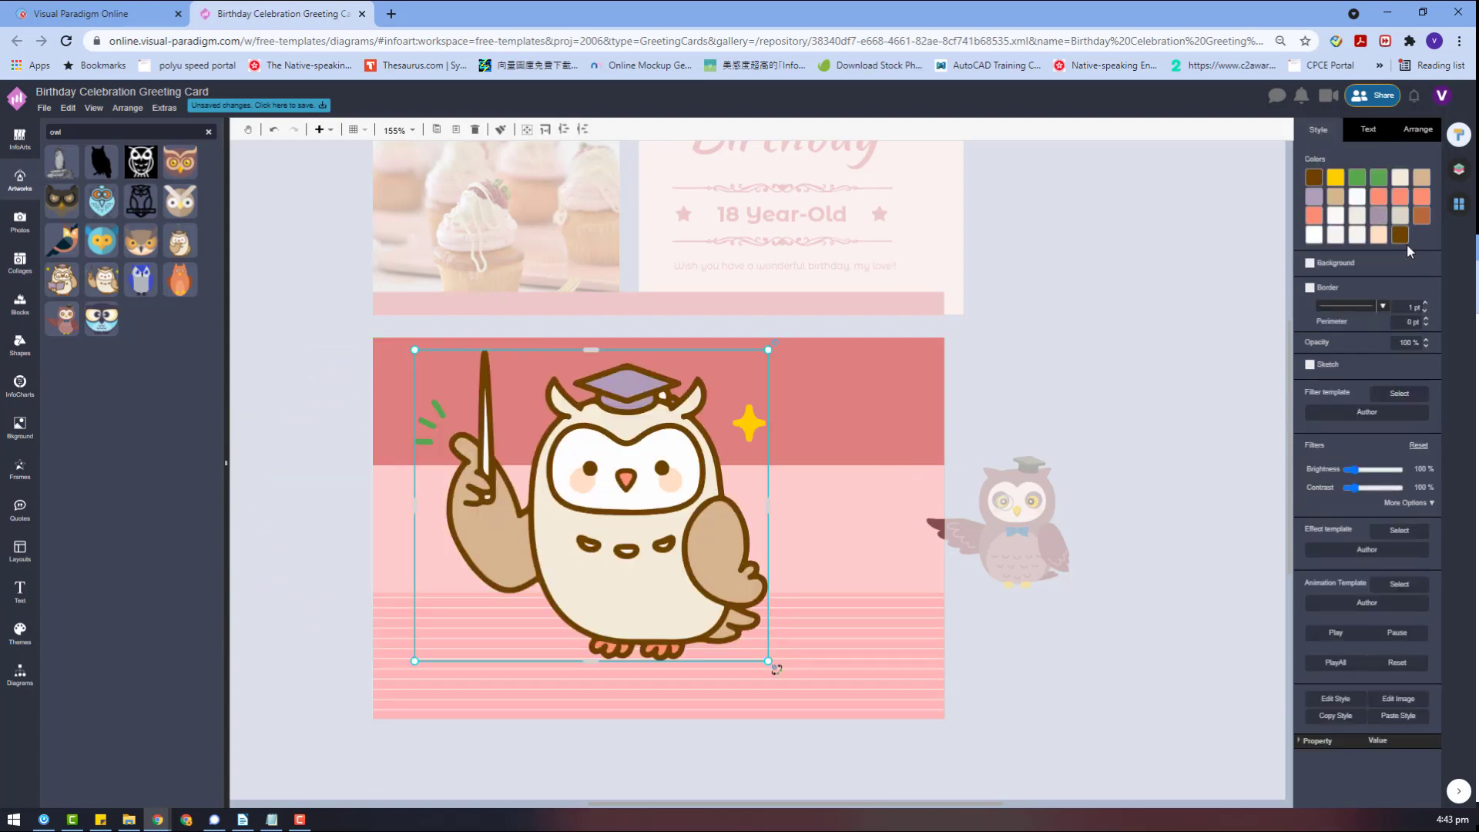
{"action": "left_click", "coordinate": [1401, 236]}
{"action": "left_click", "coordinate": [1371, 354]}
{"action": "left_click", "coordinate": [1309, 179]}
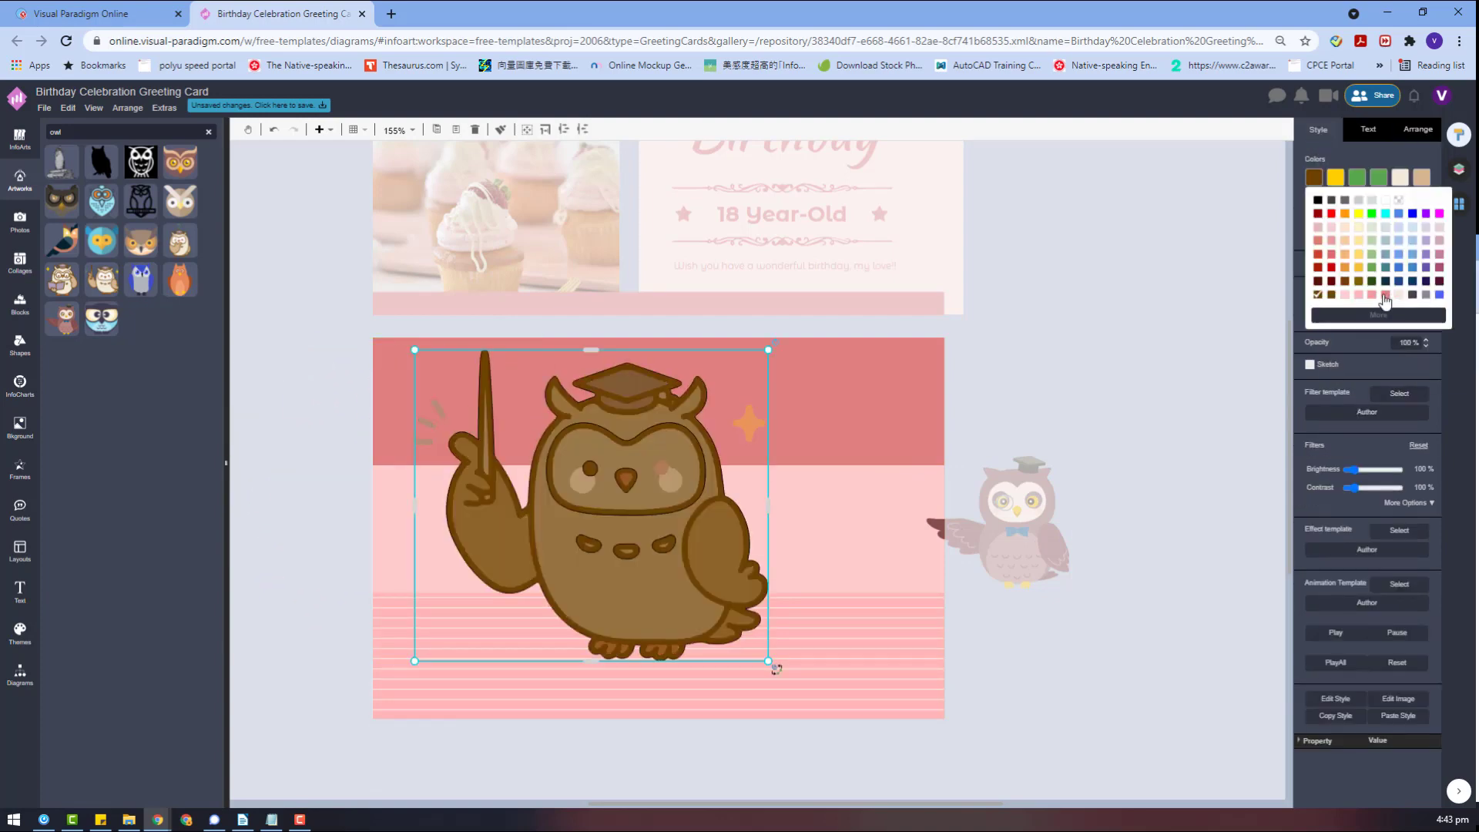
{"action": "left_click", "coordinate": [1380, 297]}
{"action": "left_click", "coordinate": [1318, 181]}
{"action": "left_click", "coordinate": [1361, 295]}
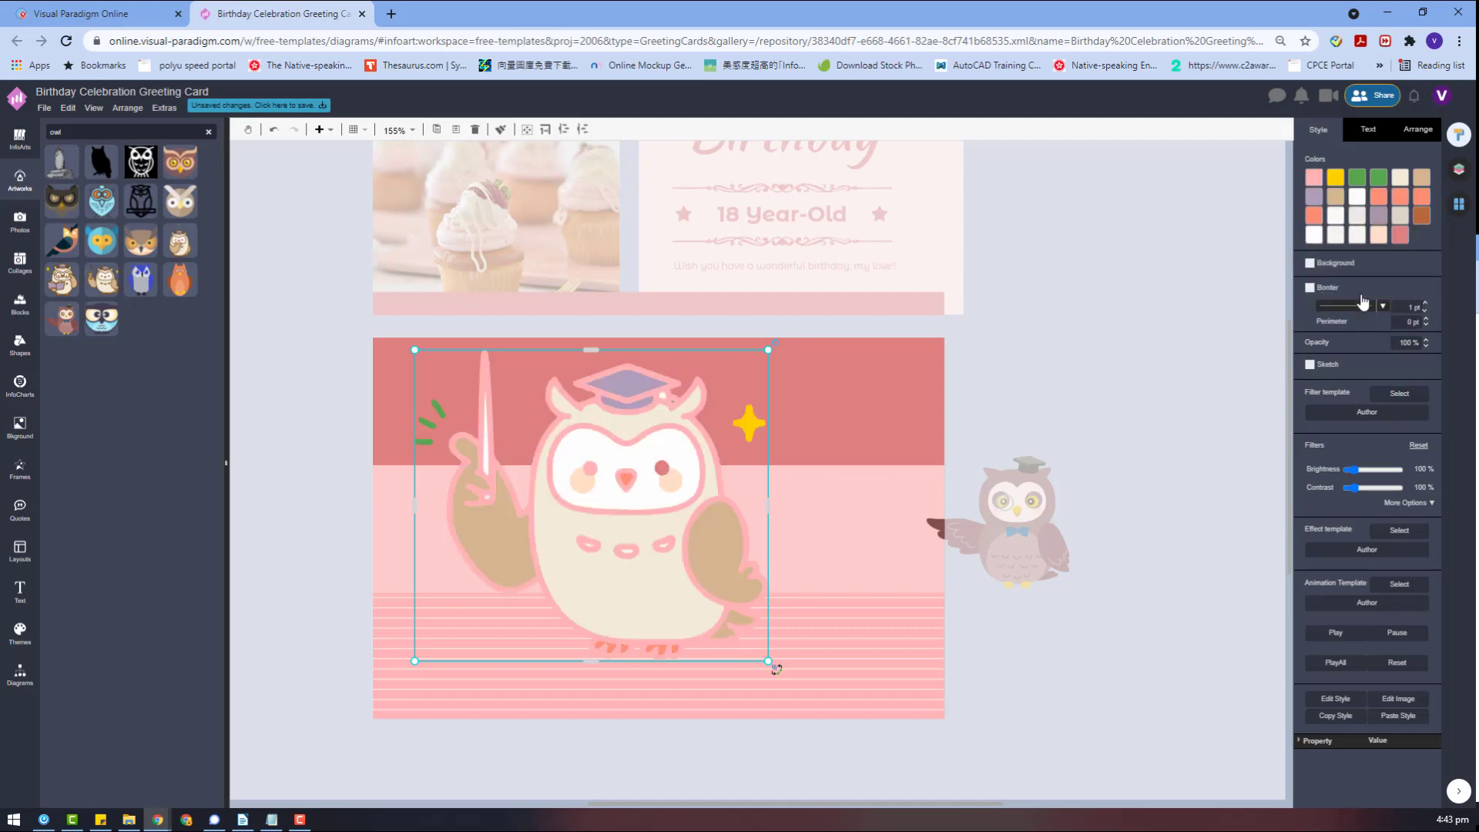
{"action": "key", "text": "ctrl+z"}
Recolor the cream owl's outline and remaining eye dark dusty red
{"action": "left_click", "coordinate": [1314, 177]}
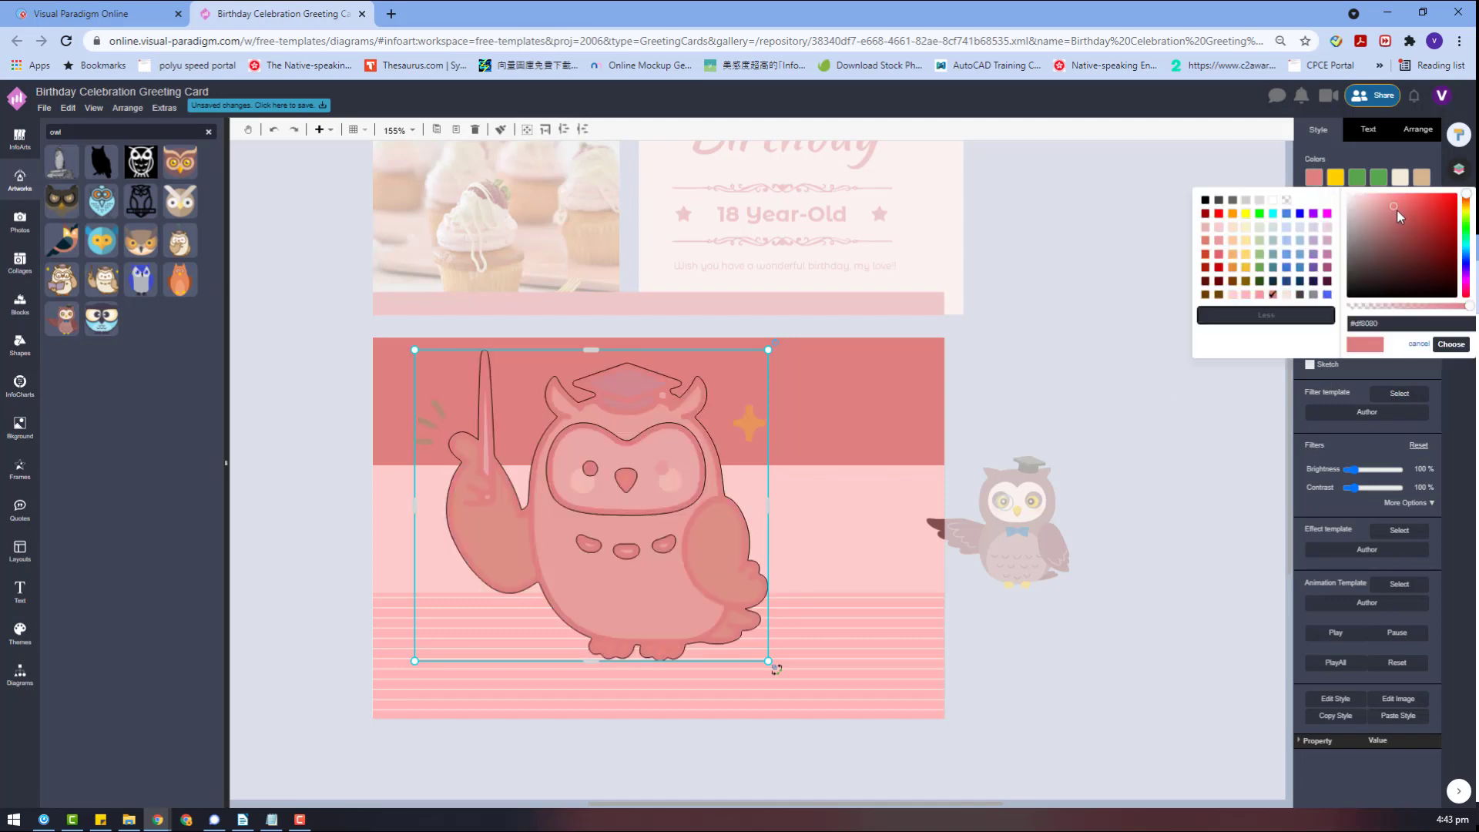
{"action": "left_click", "coordinate": [1452, 346]}
{"action": "left_click", "coordinate": [1405, 234]}
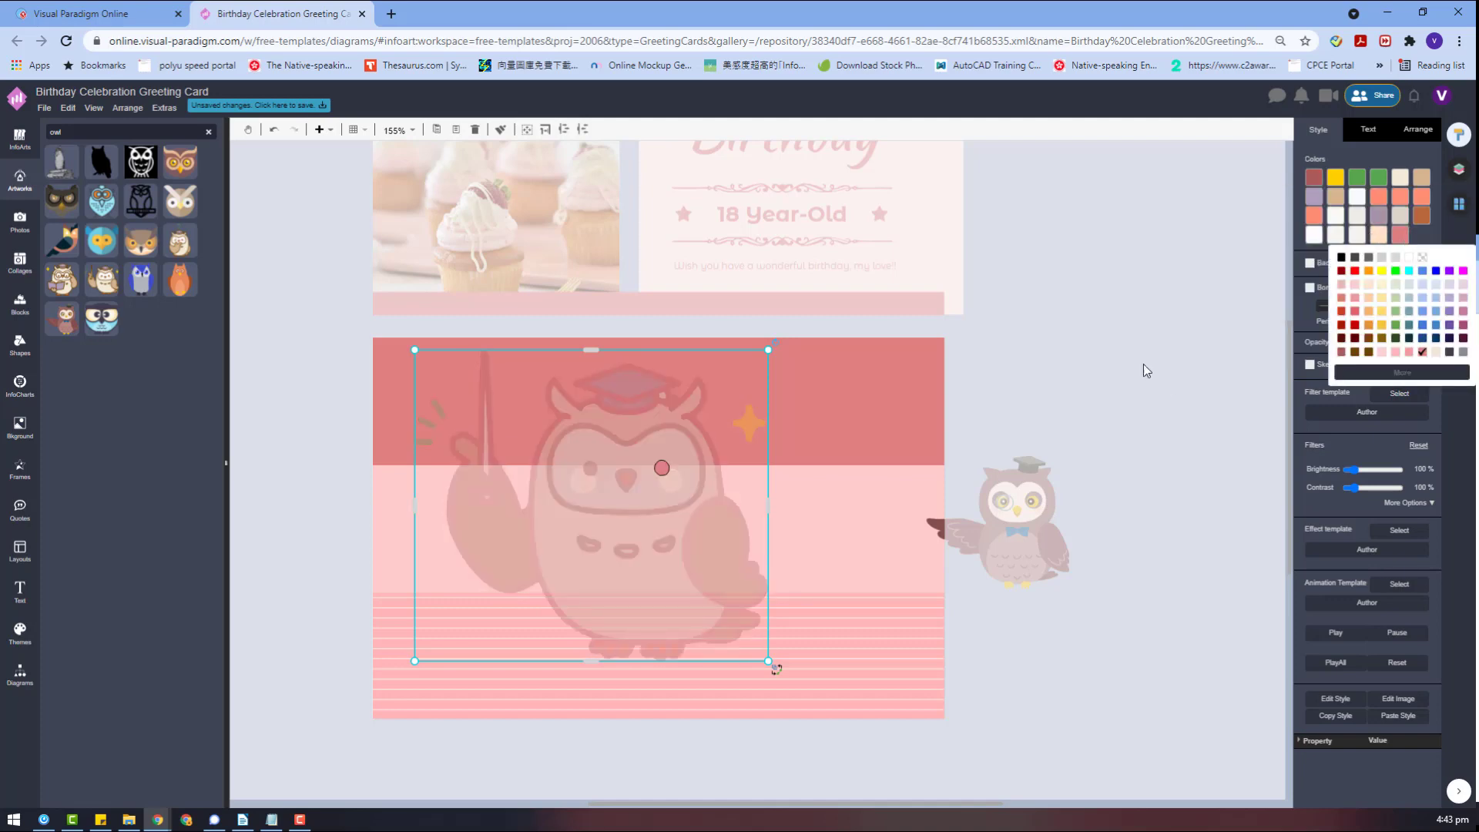
{"action": "left_click", "coordinate": [1143, 364]}
{"action": "left_click", "coordinate": [736, 497]}
{"action": "left_click", "coordinate": [1400, 236]}
Delete the brown owl beside the page and recolor the cream owl's purple graduation cap light pink
{"action": "left_click", "coordinate": [1031, 521]}
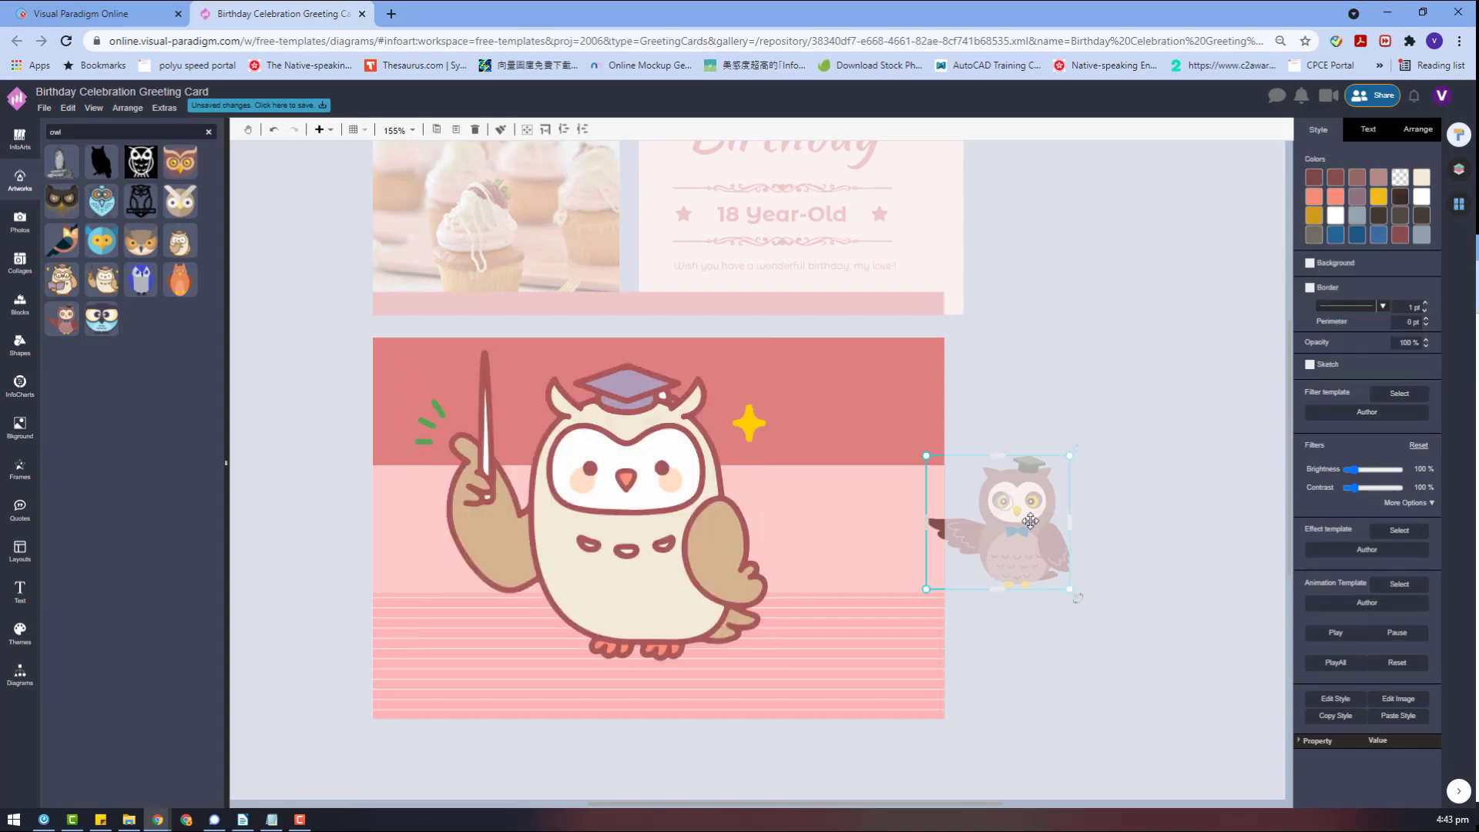
{"action": "key", "text": "Delete"}
{"action": "left_click", "coordinate": [602, 512]}
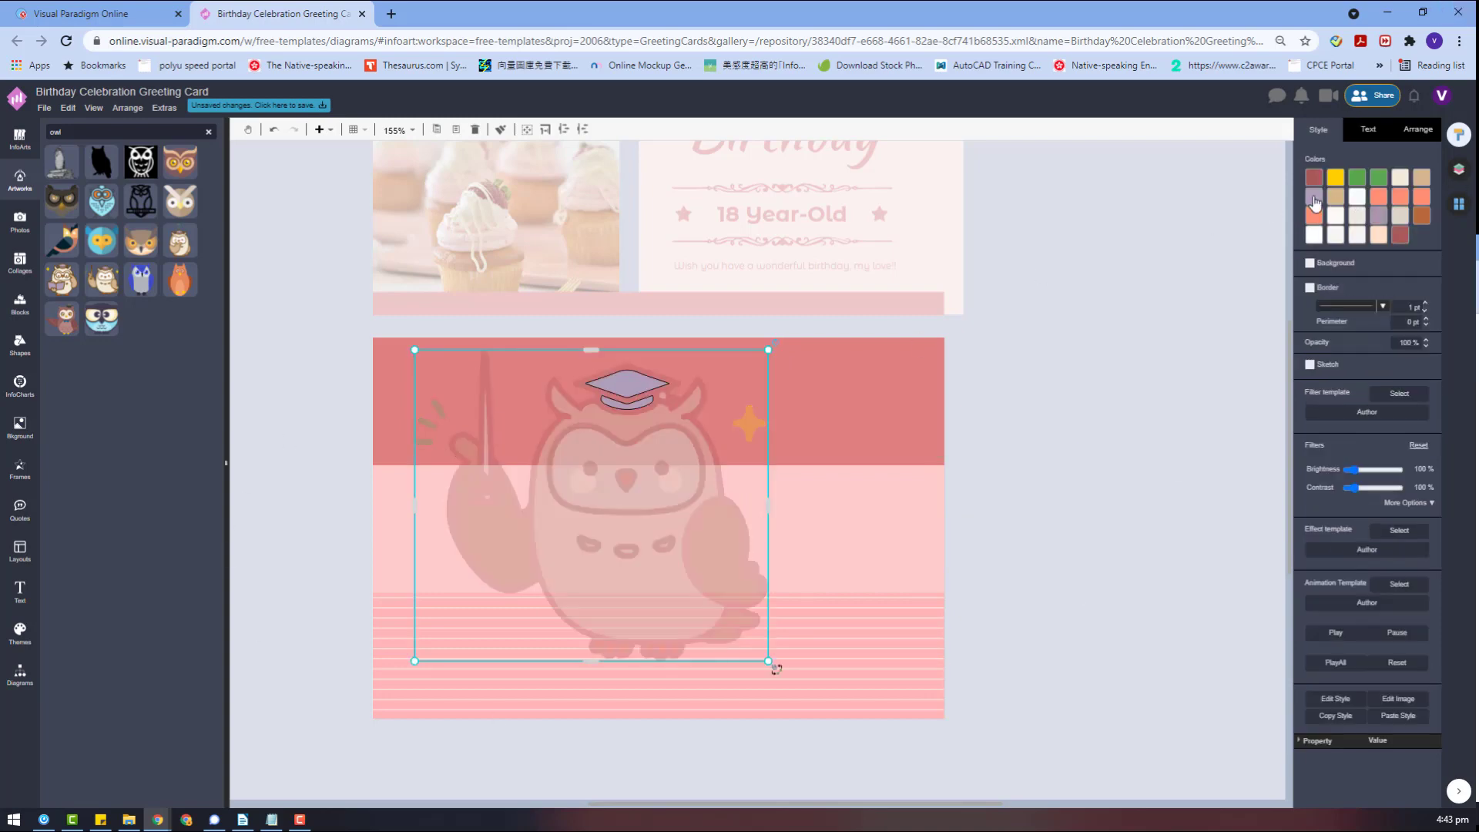
{"action": "left_click", "coordinate": [1315, 198]}
{"action": "left_click", "coordinate": [1385, 314]}
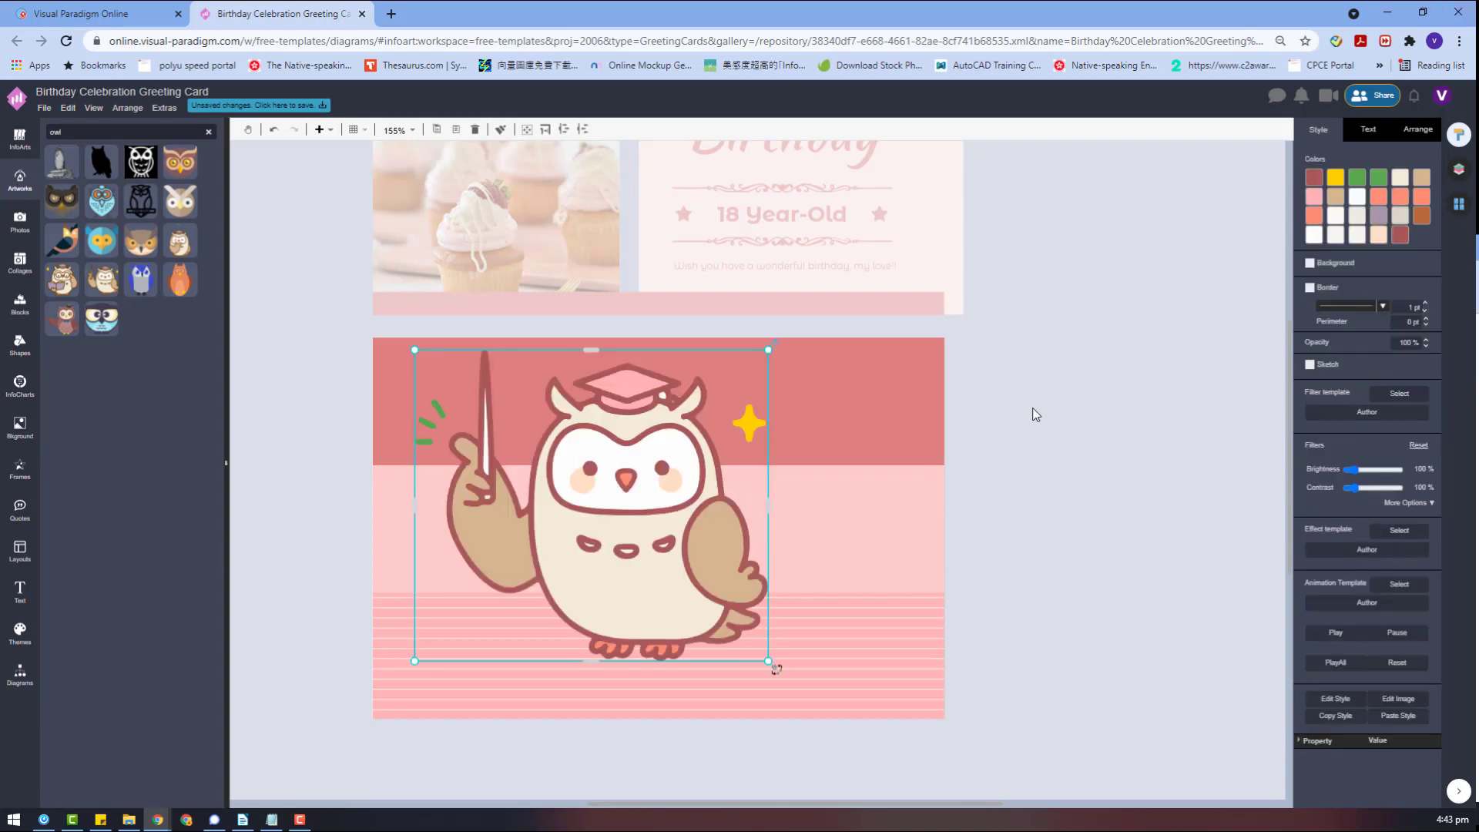
Recolor the owl's green accent lines and yellow star pale pink, and shrink the owl to about 273 by 240 right of the page center
{"action": "left_click", "coordinate": [1367, 182]}
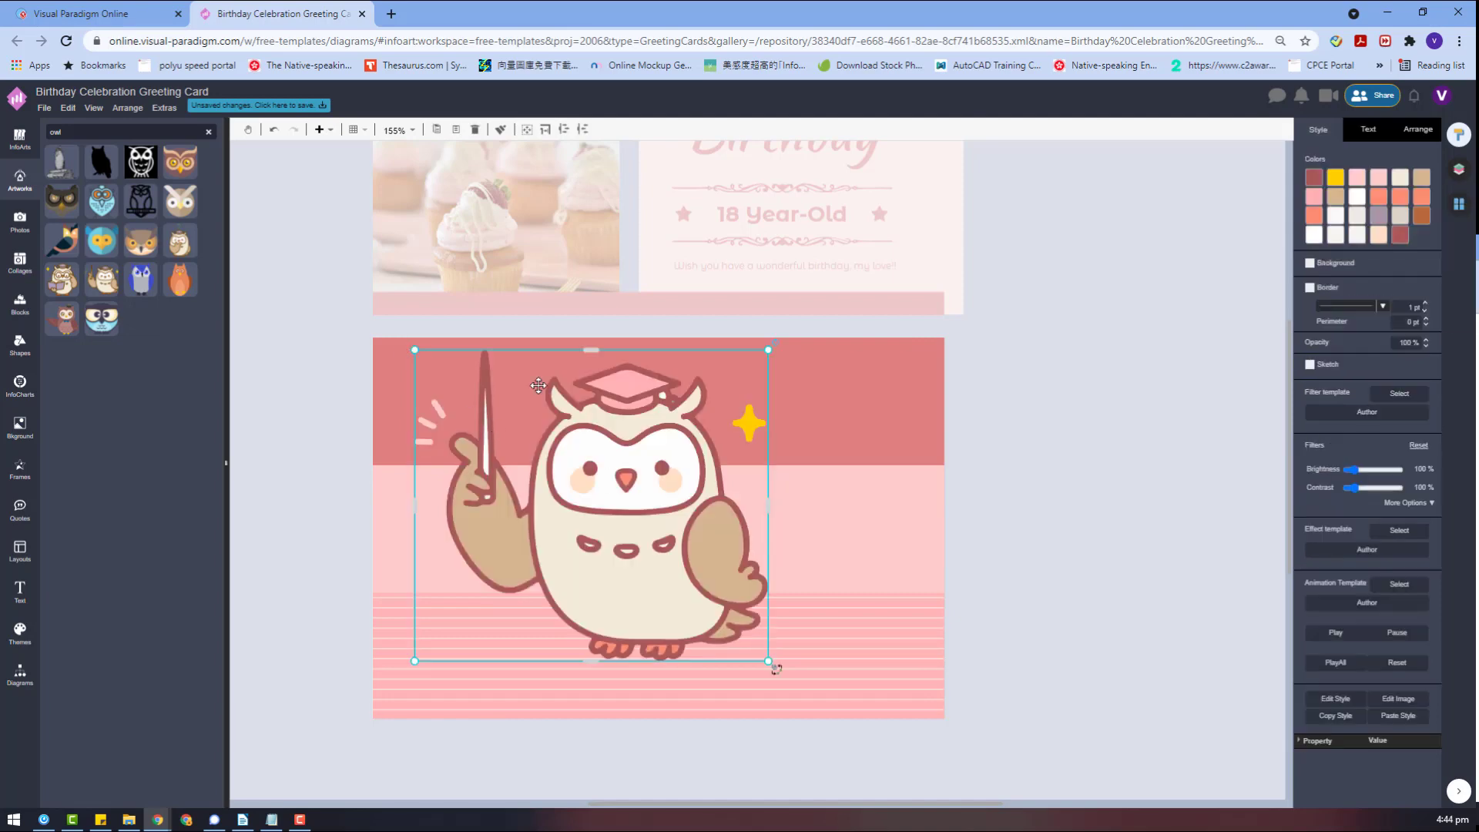
{"action": "left_click", "coordinate": [1339, 181]}
{"action": "left_click", "coordinate": [1433, 295]}
{"action": "left_click_drag", "start_coordinate": [686, 447], "coordinate": [819, 451]}
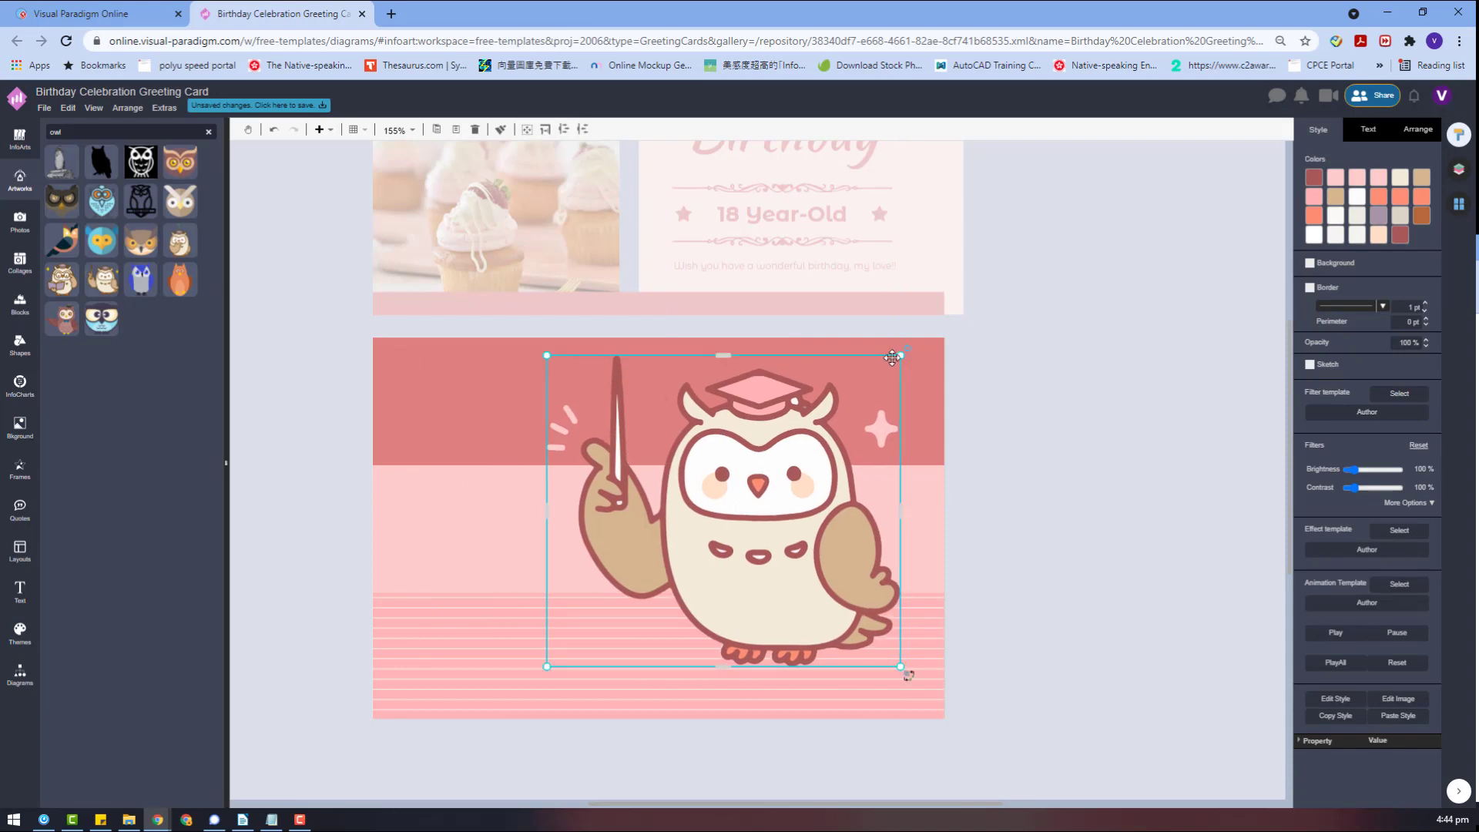
{"action": "left_click_drag", "start_coordinate": [901, 354], "coordinate": [793, 437]}
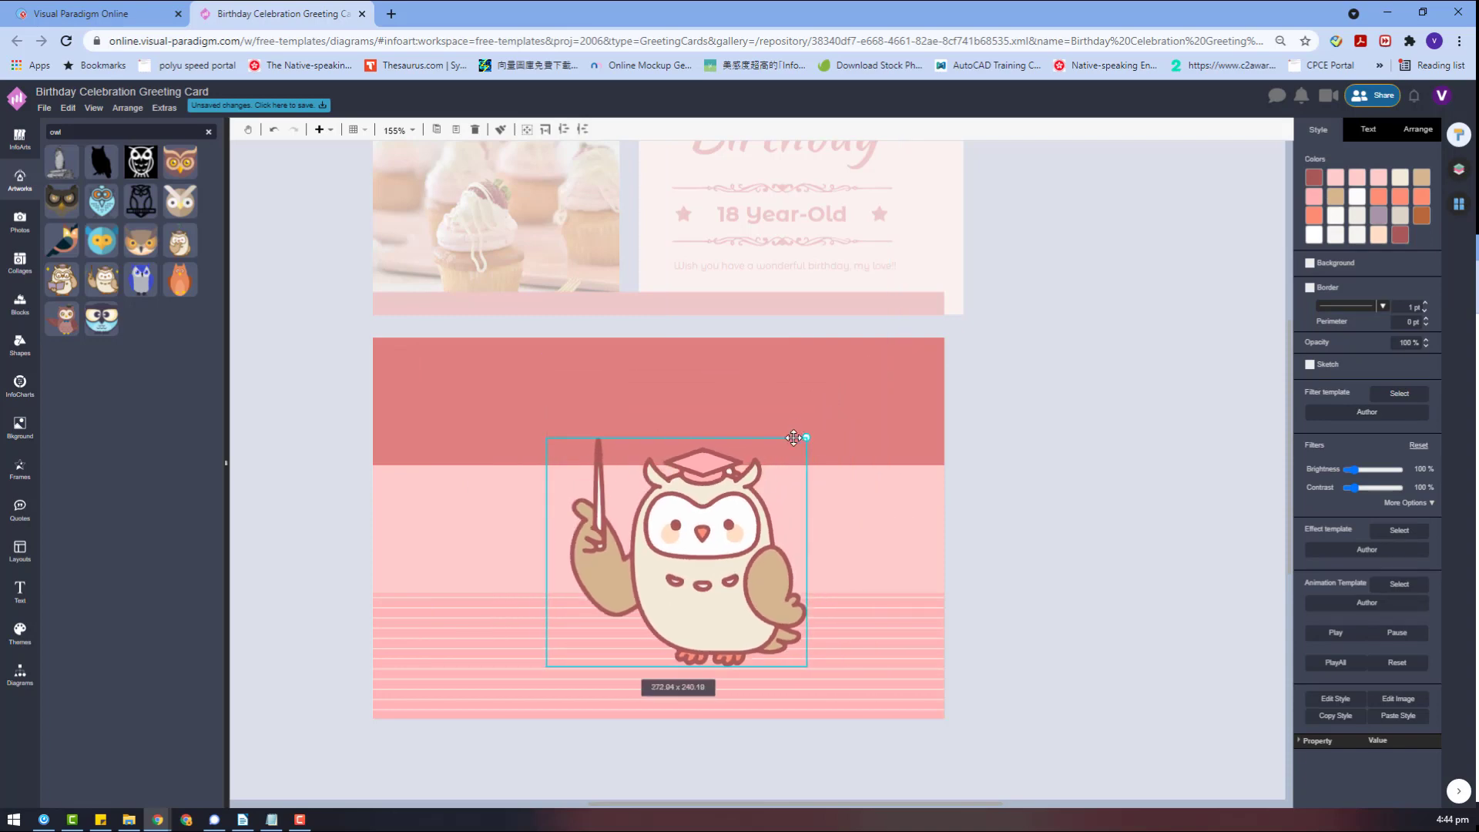
Search the artworks for "frame", move the owl off the page and place the frame with ornate corners across the two upper bands
{"action": "left_click", "coordinate": [110, 133]}
{"action": "type", "text": "frame"}
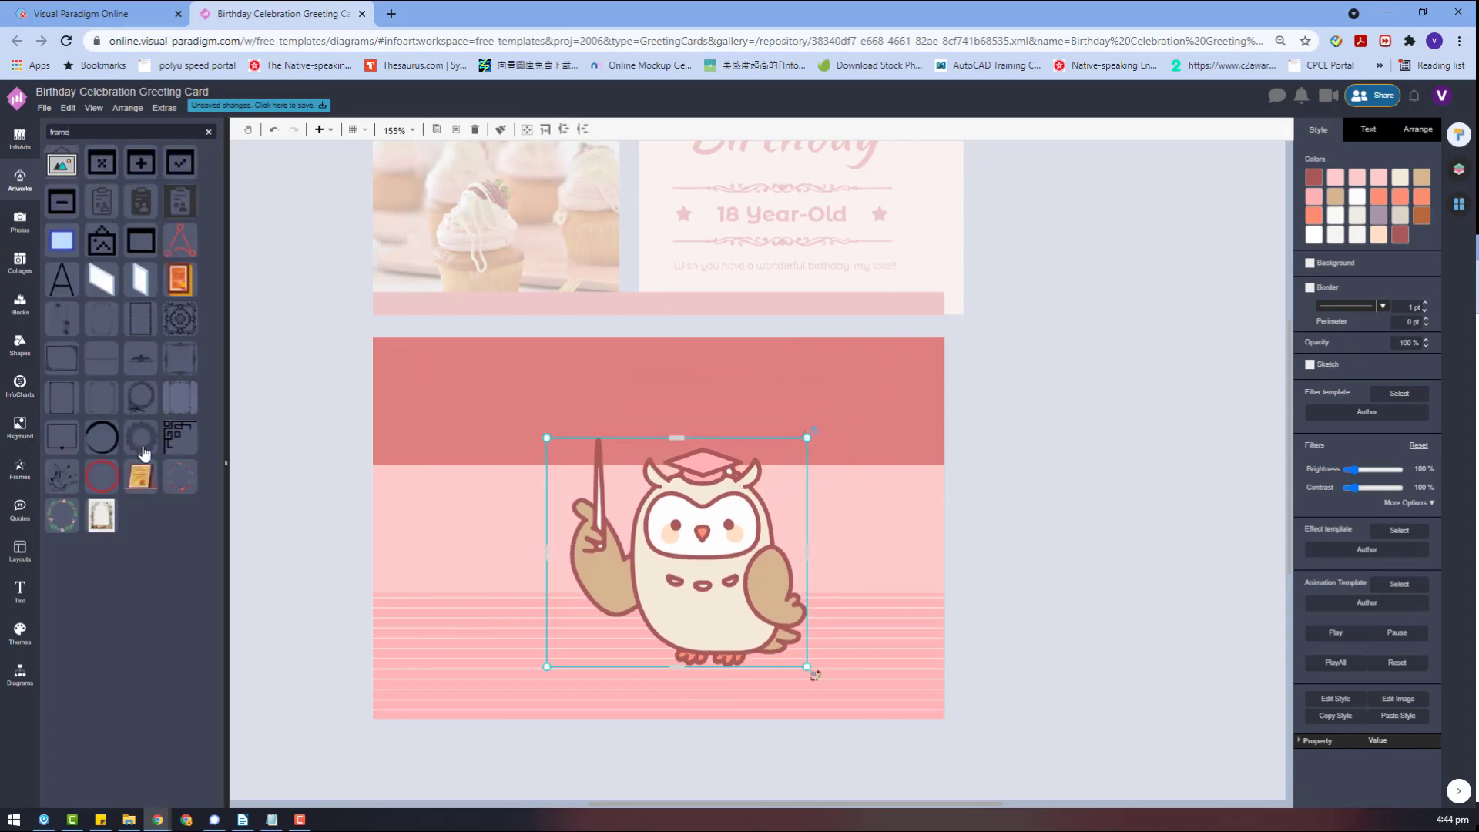
{"action": "left_click", "coordinate": [64, 365]}
{"action": "left_click_drag", "start_coordinate": [728, 622], "coordinate": [1179, 548]}
{"action": "left_click", "coordinate": [380, 389]}
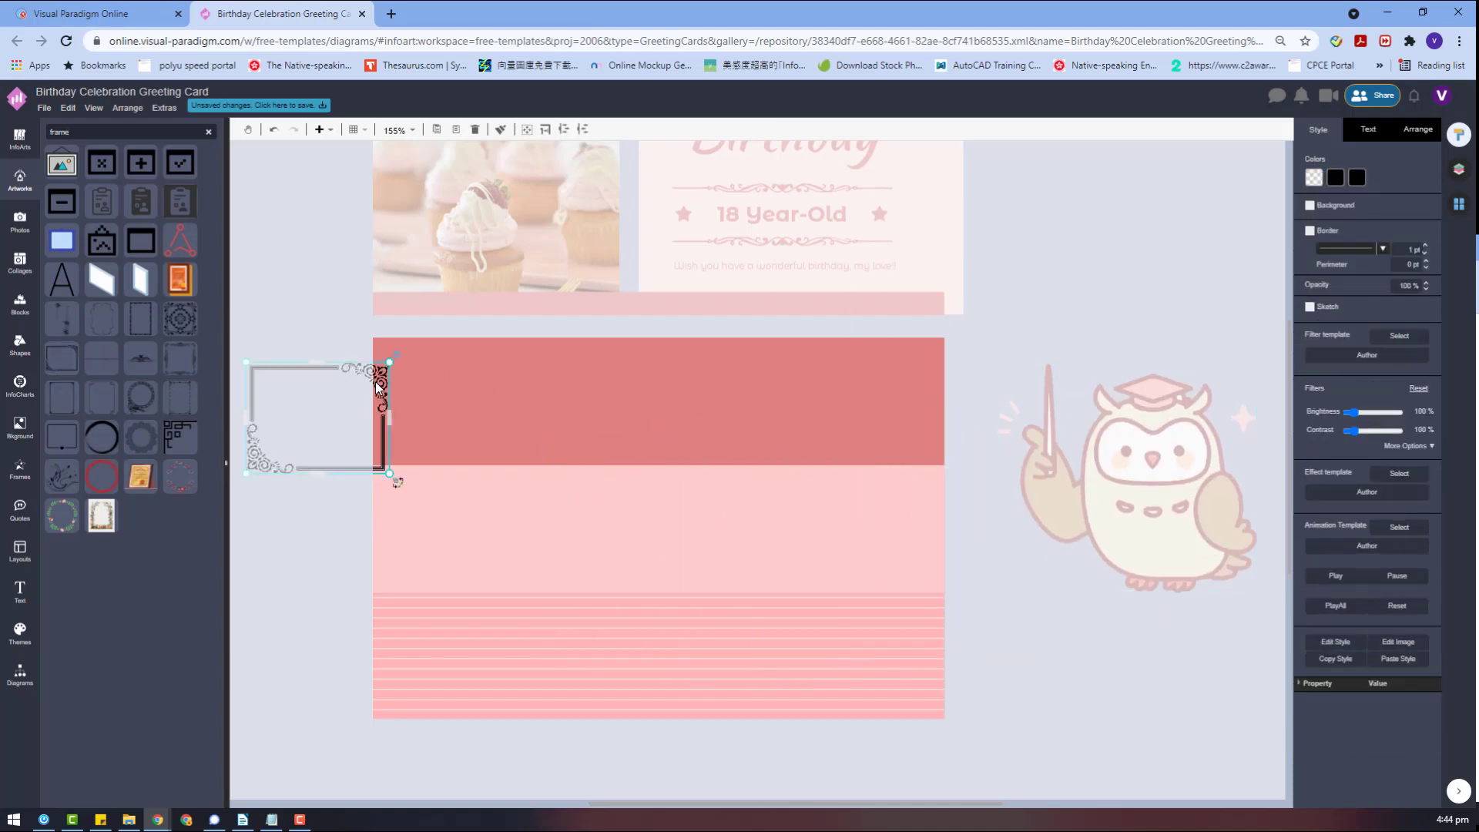
{"action": "left_click_drag", "start_coordinate": [377, 387], "coordinate": [599, 436]}
{"action": "left_click_drag", "start_coordinate": [61, 164], "coordinate": [696, 532]}
{"action": "left_click", "coordinate": [1037, 632]}
{"action": "key", "text": "ctrl+z"}
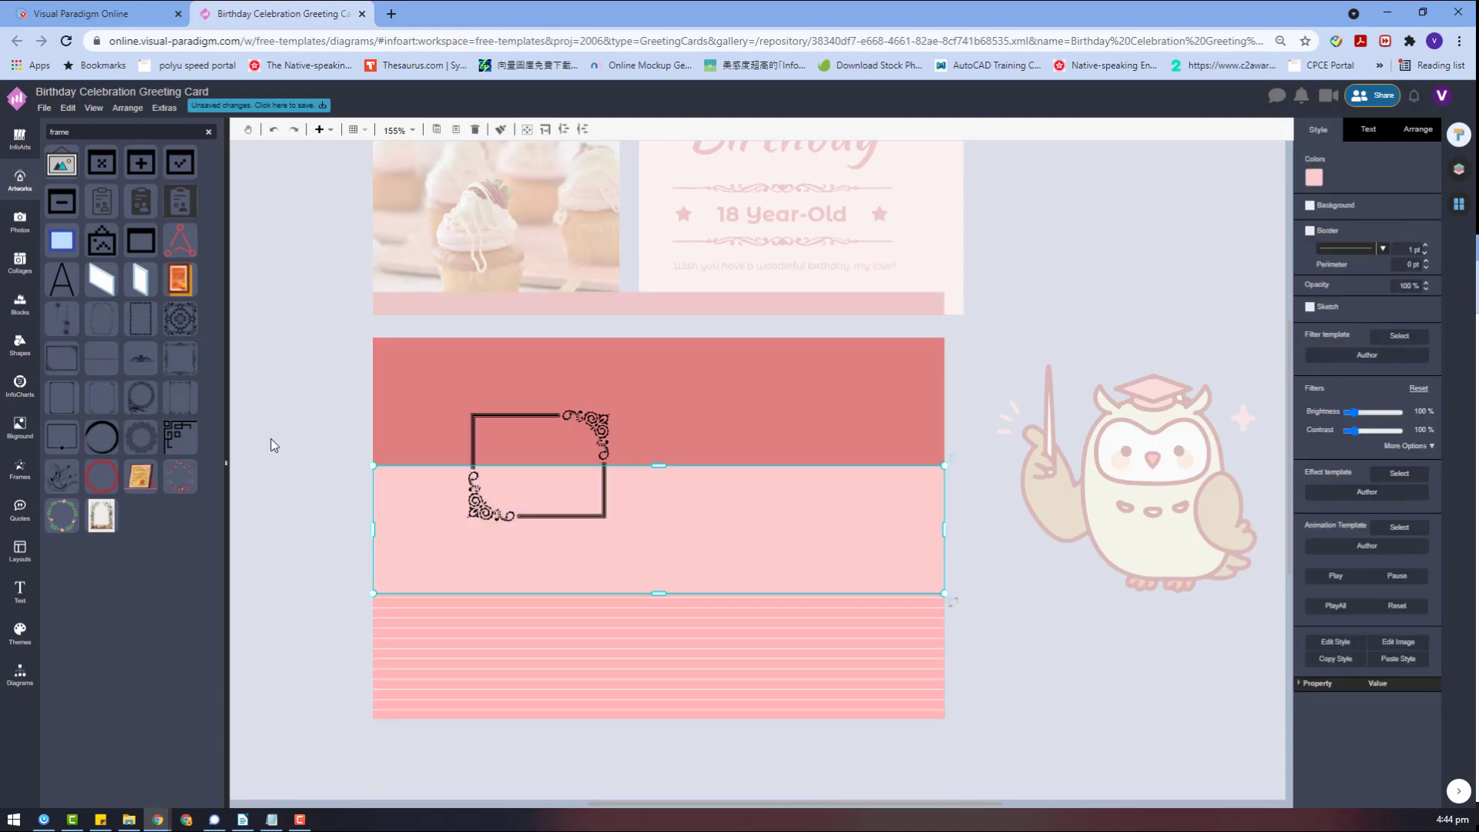
Move the ornate frame down to the page's lower-left corner, mostly outside the page
{"action": "scroll", "coordinate": [273, 446], "scroll_direction": "down", "scroll_amount": 1}
{"action": "left_click_drag", "start_coordinate": [548, 396], "coordinate": [396, 688]}
{"action": "scroll", "coordinate": [449, 498], "scroll_direction": "down", "scroll_amount": 3}
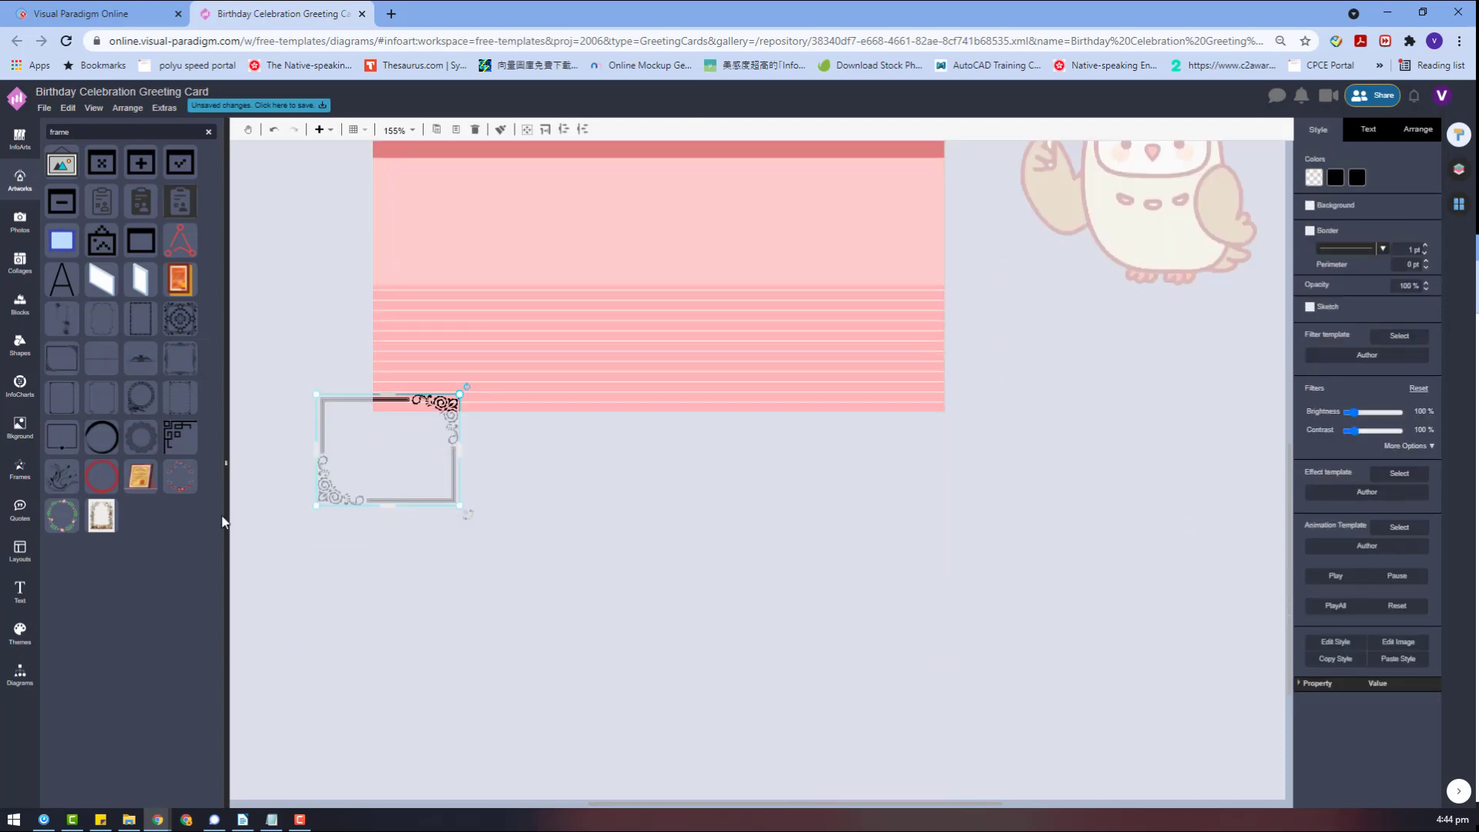
Add a white scalloped-edge rectangle from the Basic diagram shapes below the page
{"action": "left_click", "coordinate": [7, 437]}
{"action": "left_click", "coordinate": [20, 673]}
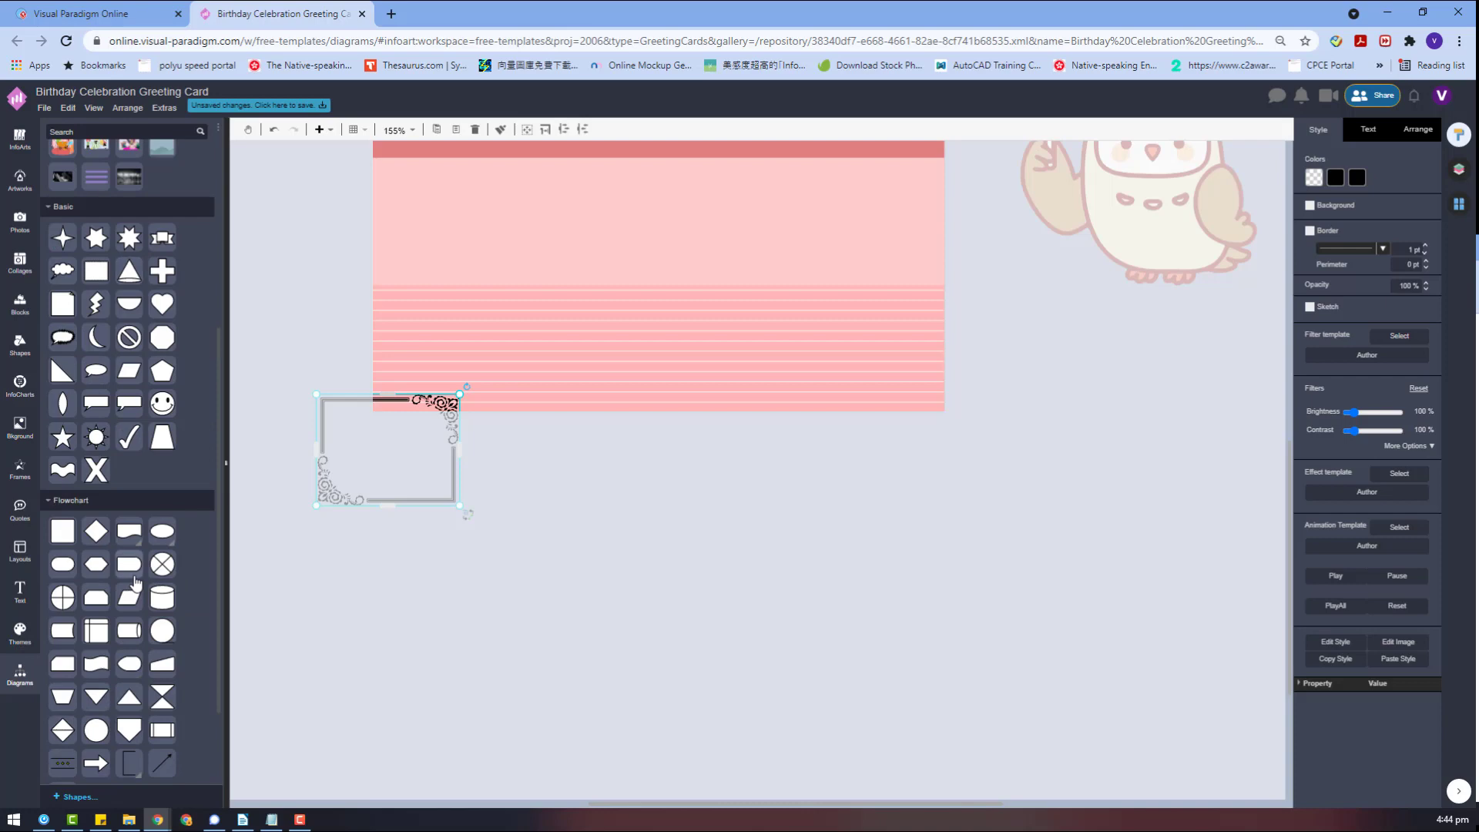
{"action": "left_click", "coordinate": [106, 287]}
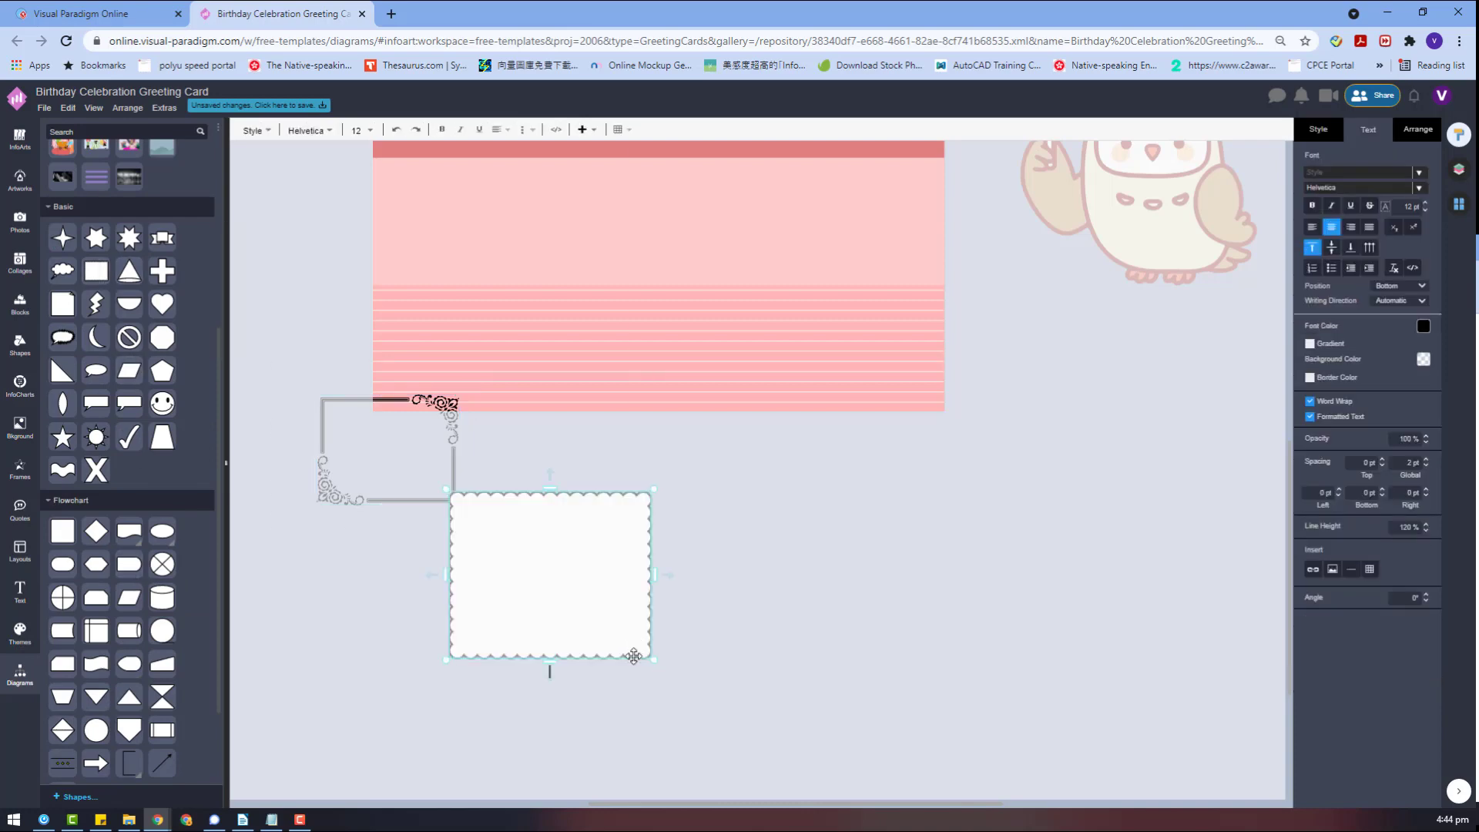
Make the scalloped rectangle's outline transparent, then position and enlarge it over the center of the card
{"action": "left_click", "coordinate": [1423, 260]}
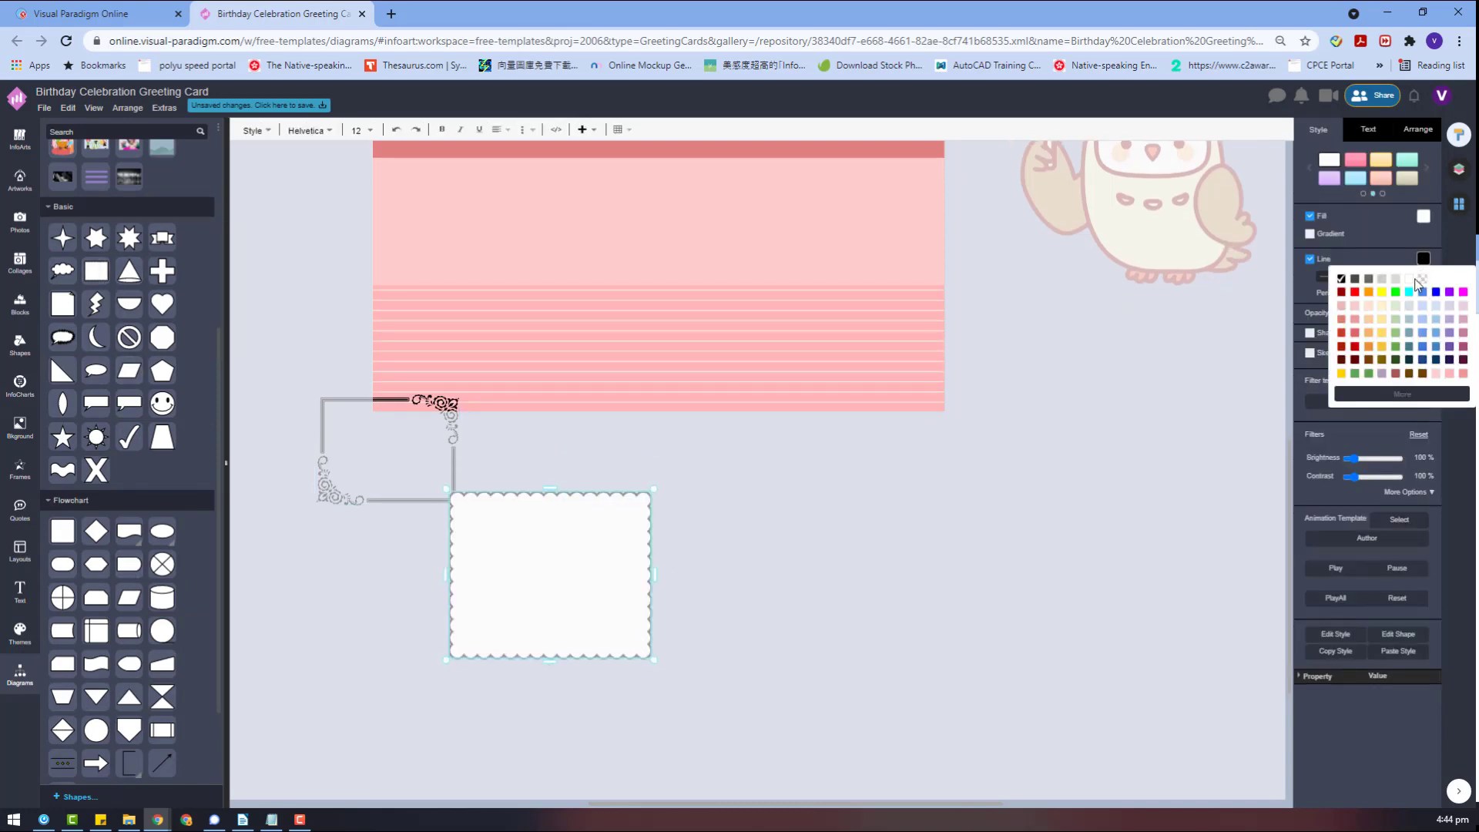
{"action": "left_click", "coordinate": [1425, 280]}
{"action": "scroll", "coordinate": [617, 282], "scroll_direction": "up", "scroll_amount": 3}
{"action": "left_click_drag", "start_coordinate": [611, 538], "coordinate": [813, 593]}
{"action": "scroll", "coordinate": [570, 413], "scroll_direction": "down", "scroll_amount": 1}
{"action": "left_click_drag", "start_coordinate": [702, 474], "coordinate": [757, 420]}
Delete the ornate corner frame near the card's lower-left corner
{"action": "left_click", "coordinate": [703, 604]}
{"action": "left_click_drag", "start_coordinate": [391, 586], "coordinate": [754, 667]}
{"action": "key", "text": "Delete"}
Place the owl in front of the scalloped rectangle, overlapping its right edge, and enlarge it slightly
{"action": "left_click_drag", "start_coordinate": [1158, 340], "coordinate": [829, 407]}
{"action": "right_click", "coordinate": [964, 409]}
{"action": "mouse_move", "coordinate": [1060, 594]}
{"action": "left_click", "coordinate": [1225, 592]}
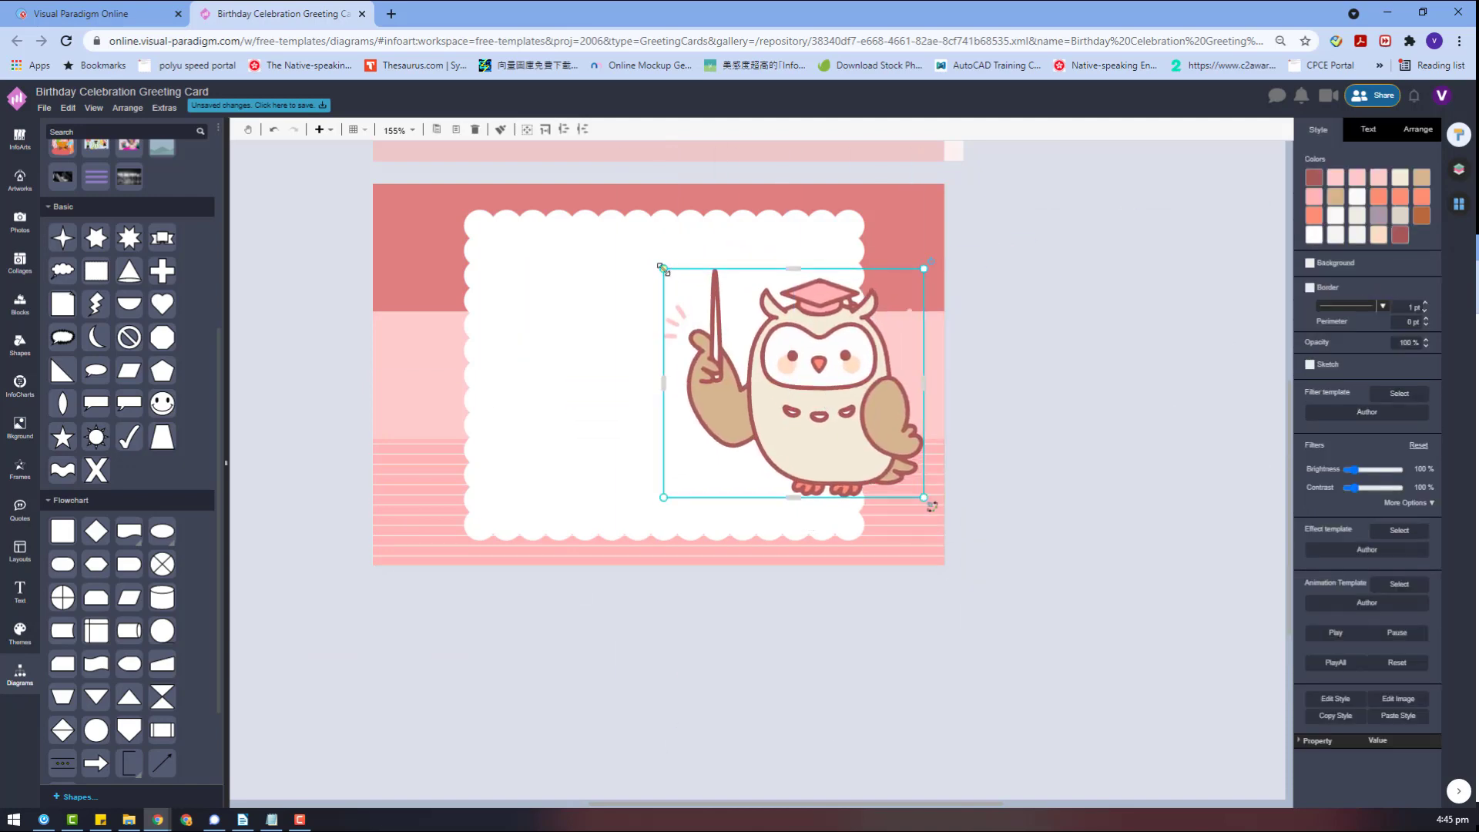
{"action": "left_click_drag", "start_coordinate": [664, 268], "coordinate": [644, 251]}
{"action": "left_click_drag", "start_coordinate": [814, 355], "coordinate": [810, 363]}
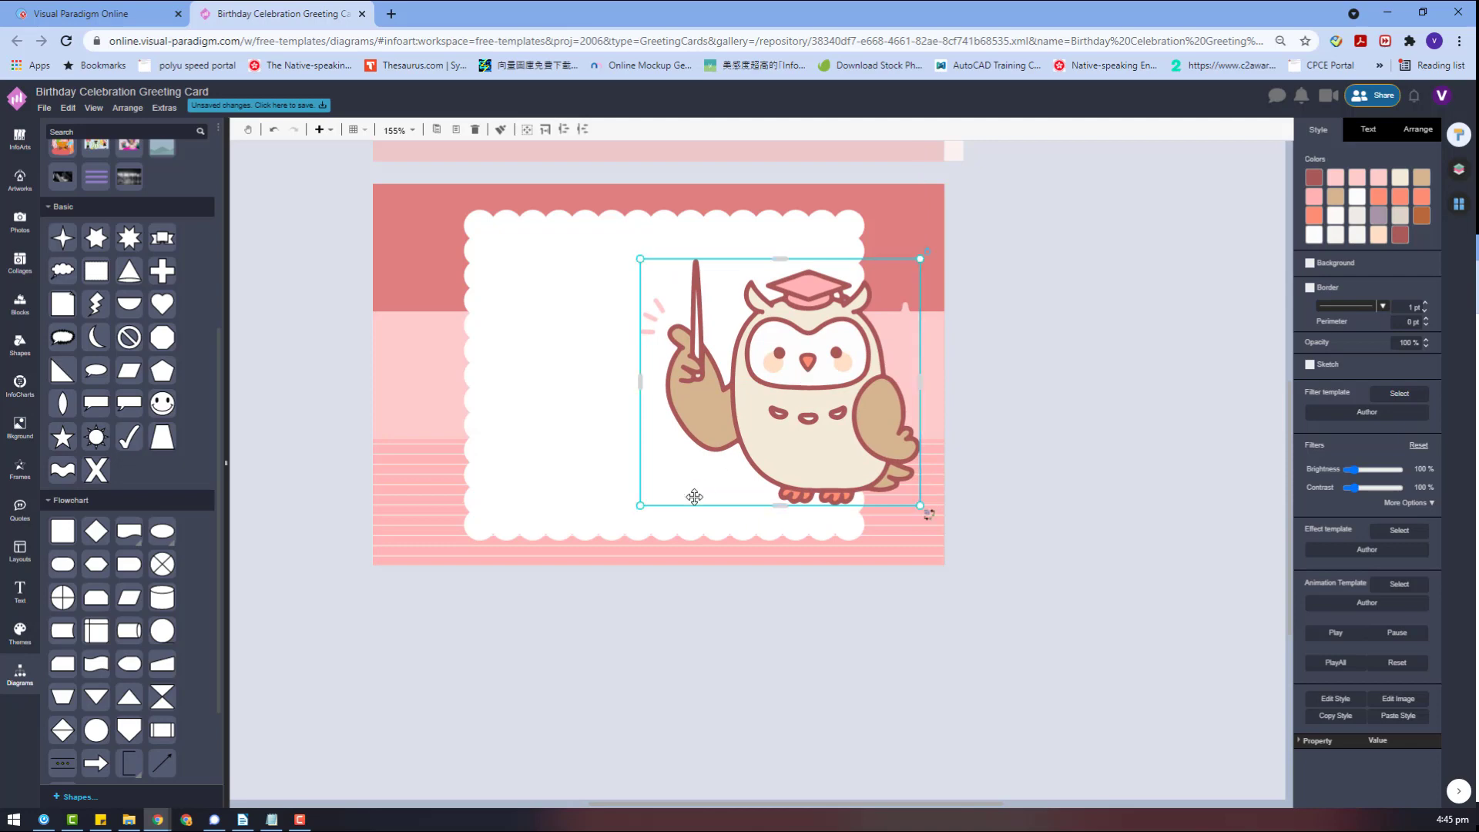
Search the artworks for "tree"
{"action": "left_click", "coordinate": [976, 466]}
{"action": "left_click", "coordinate": [20, 181]}
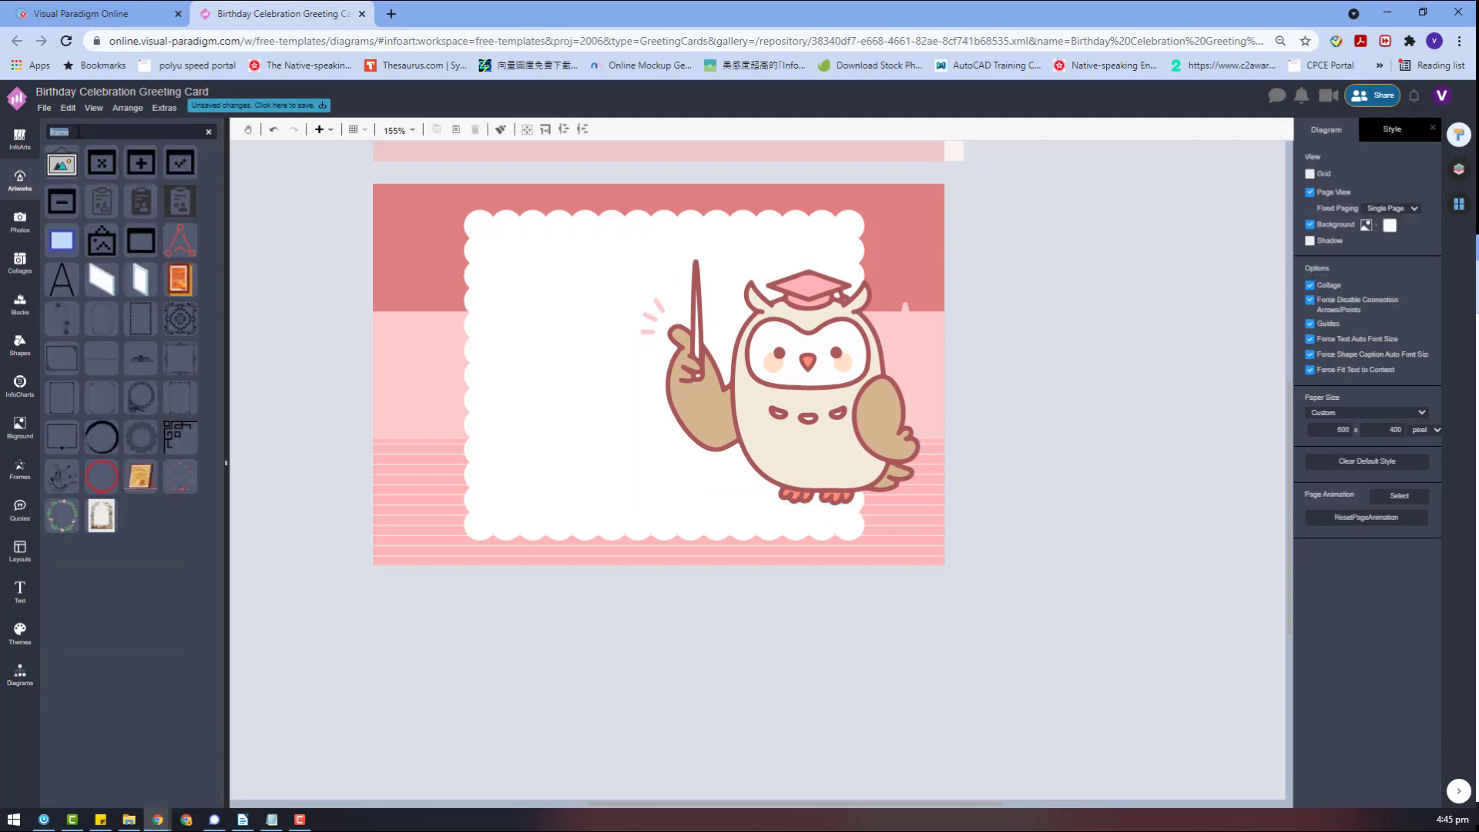
{"action": "key", "text": "Return"}
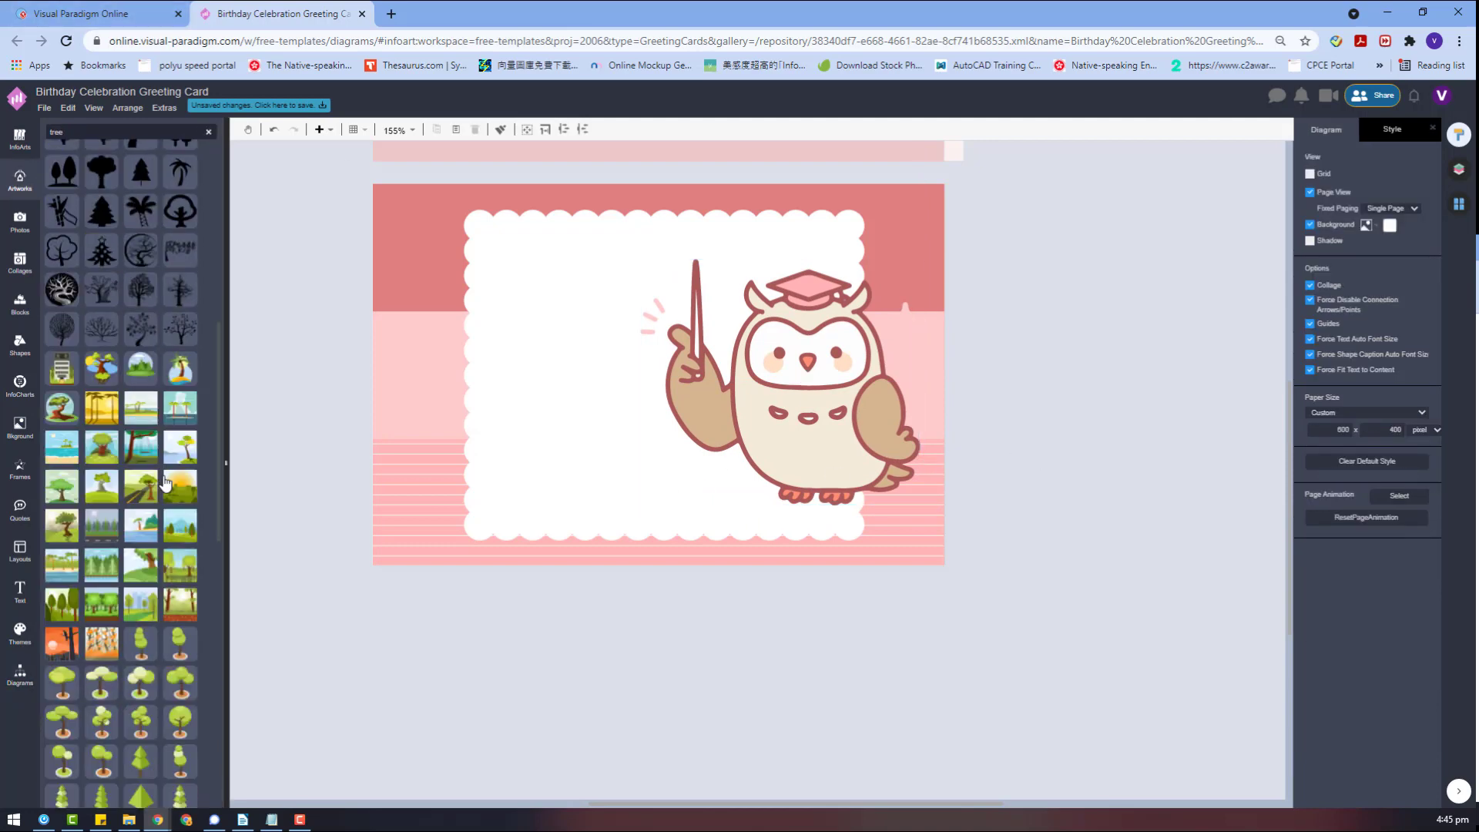
Try the desert hills silhouette artwork below the card and delete it
{"action": "scroll", "coordinate": [163, 474], "scroll_direction": "down", "scroll_amount": 10}
{"action": "scroll", "coordinate": [164, 482], "scroll_direction": "down", "scroll_amount": 8}
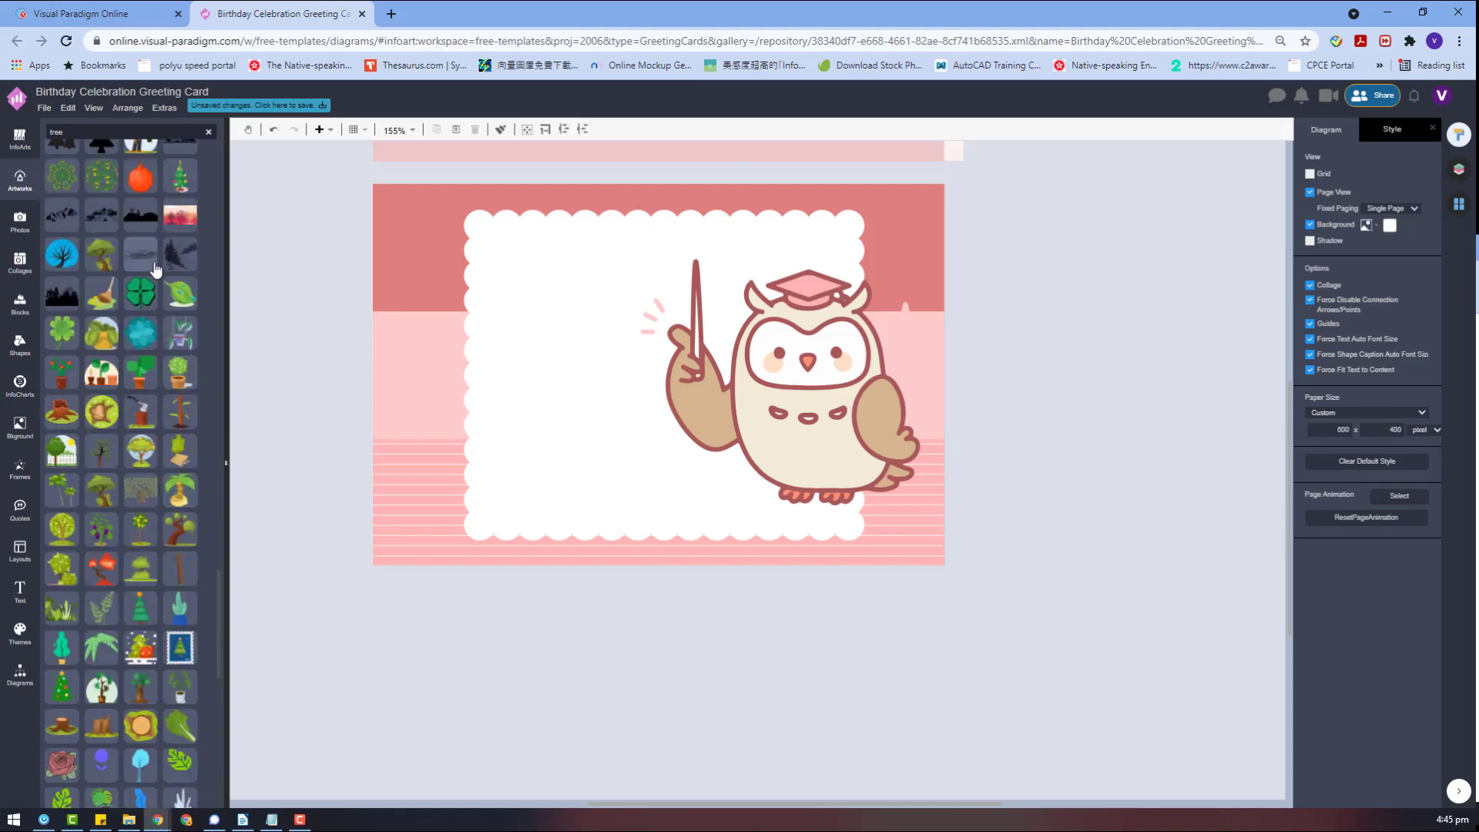
{"action": "left_click_drag", "start_coordinate": [148, 225], "coordinate": [473, 619]}
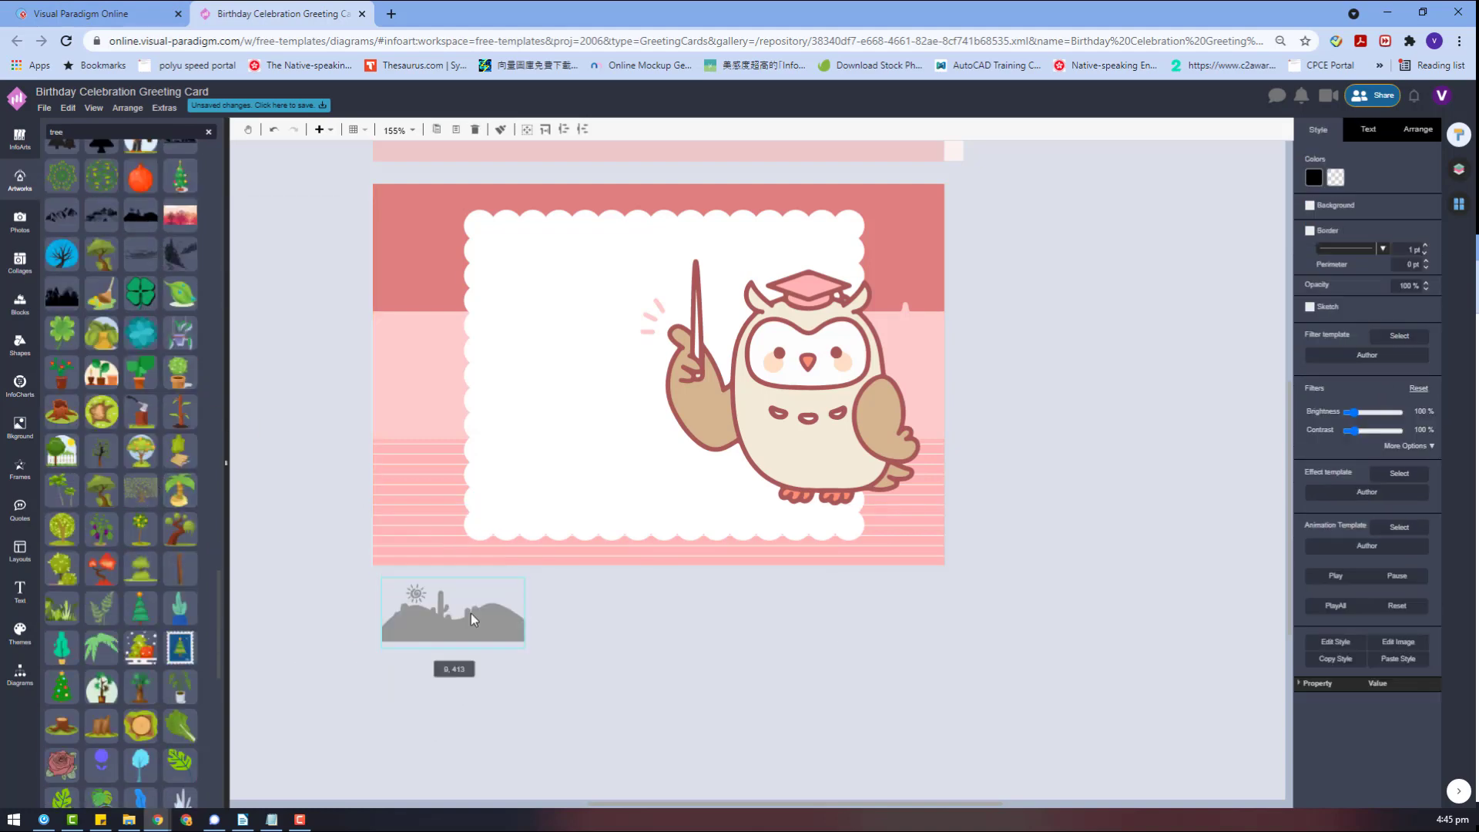
{"action": "key", "text": "Delete"}
Try the three-leaf branch in pale pink with dark red veins over the card's upper-left area, and delete it
{"action": "scroll", "coordinate": [98, 432], "scroll_direction": "down", "scroll_amount": 10}
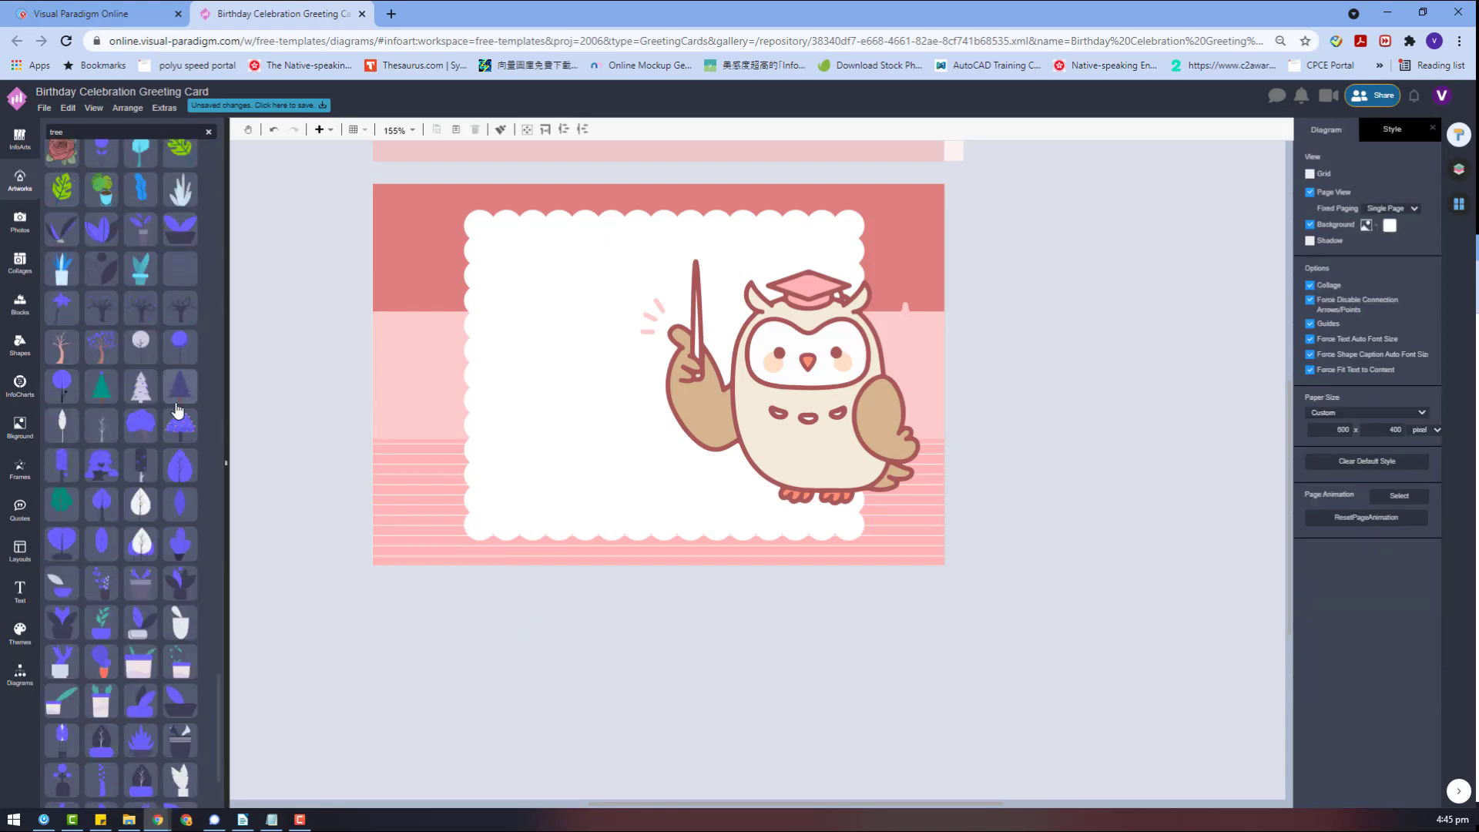
{"action": "scroll", "coordinate": [54, 291], "scroll_direction": "down", "scroll_amount": 4}
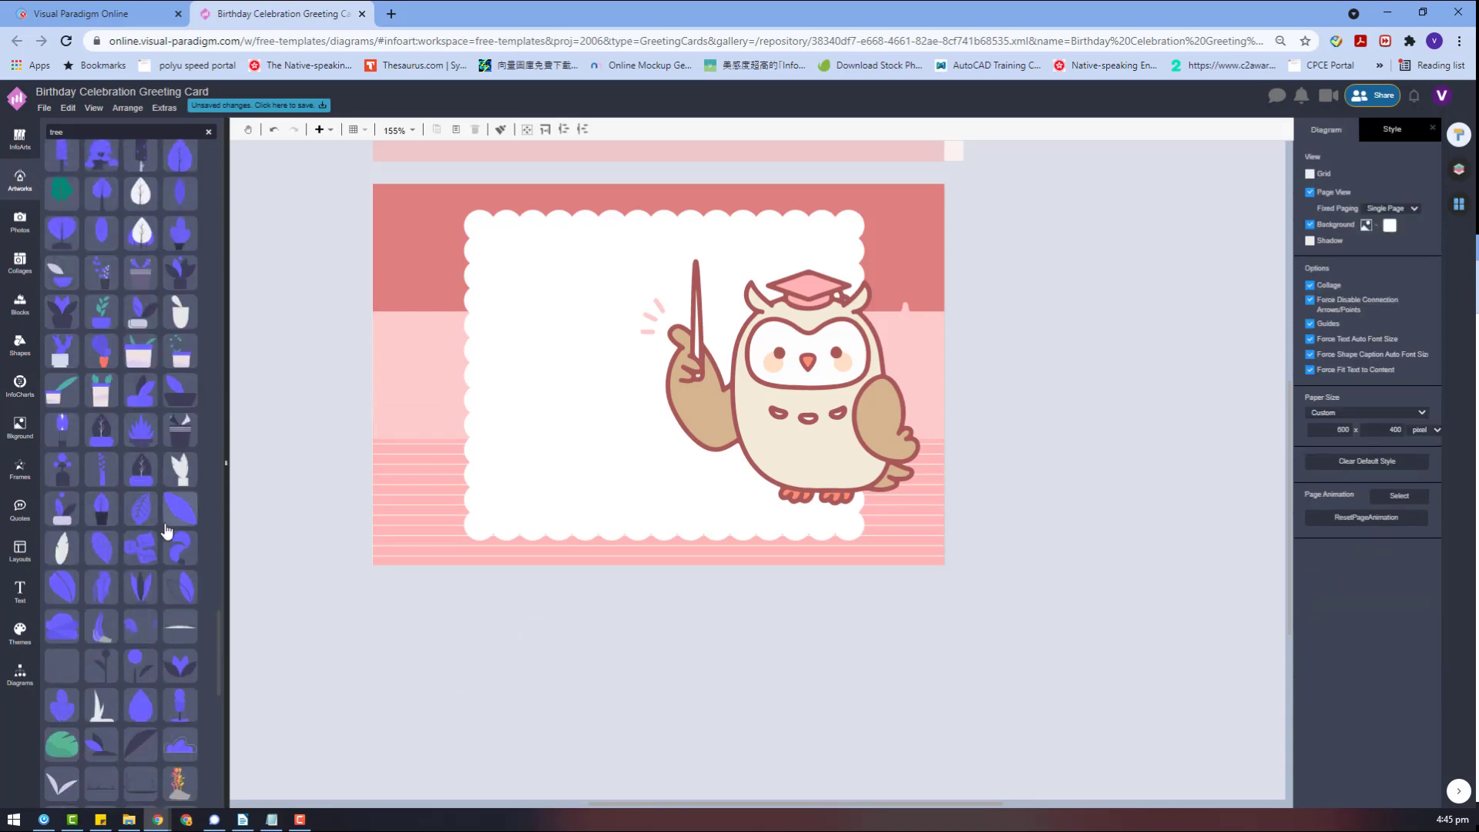
{"action": "left_click_drag", "start_coordinate": [140, 548], "coordinate": [685, 670]}
{"action": "left_click", "coordinate": [1316, 180]}
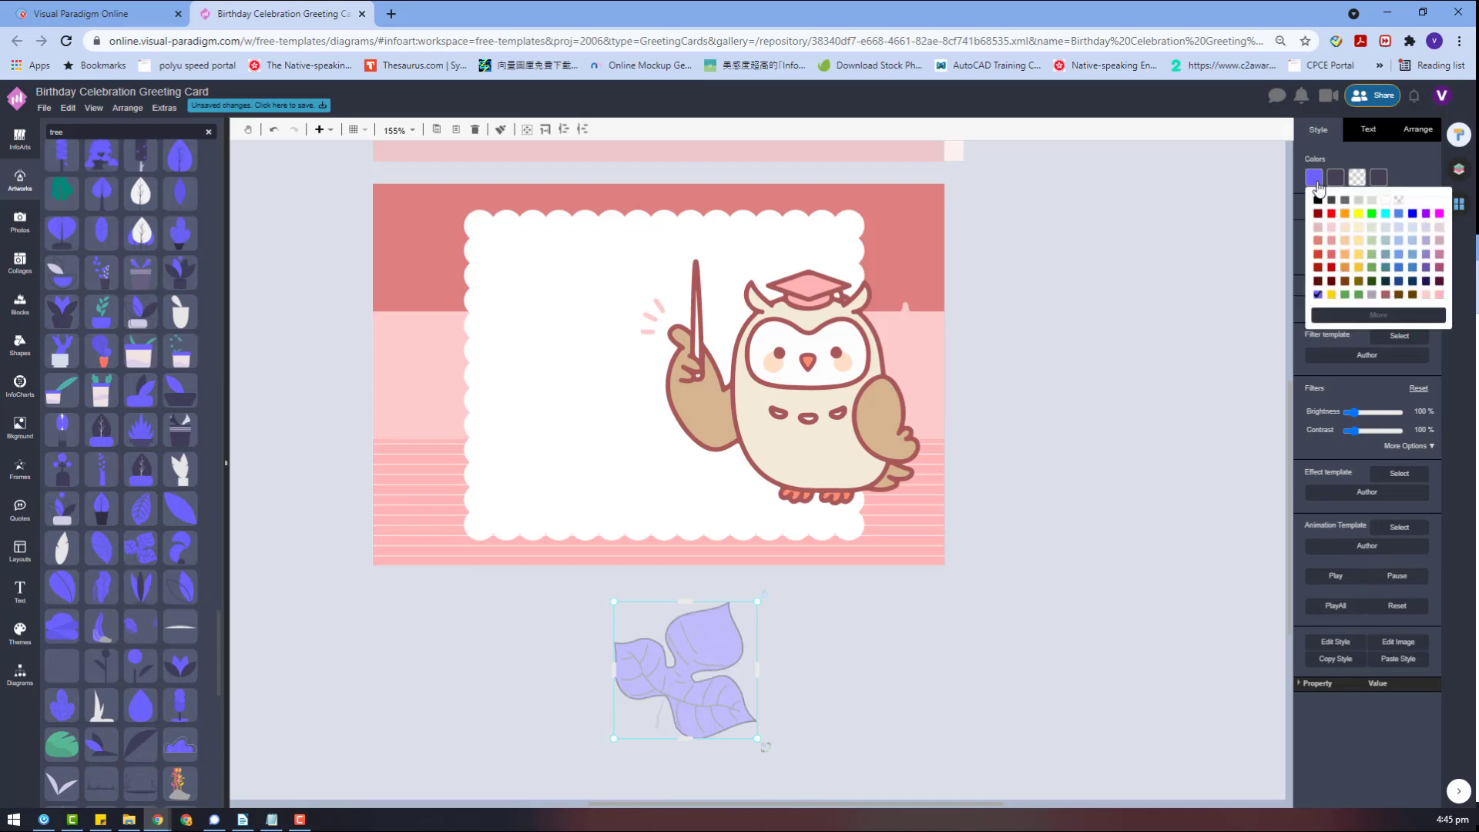
{"action": "left_click", "coordinate": [1430, 297]}
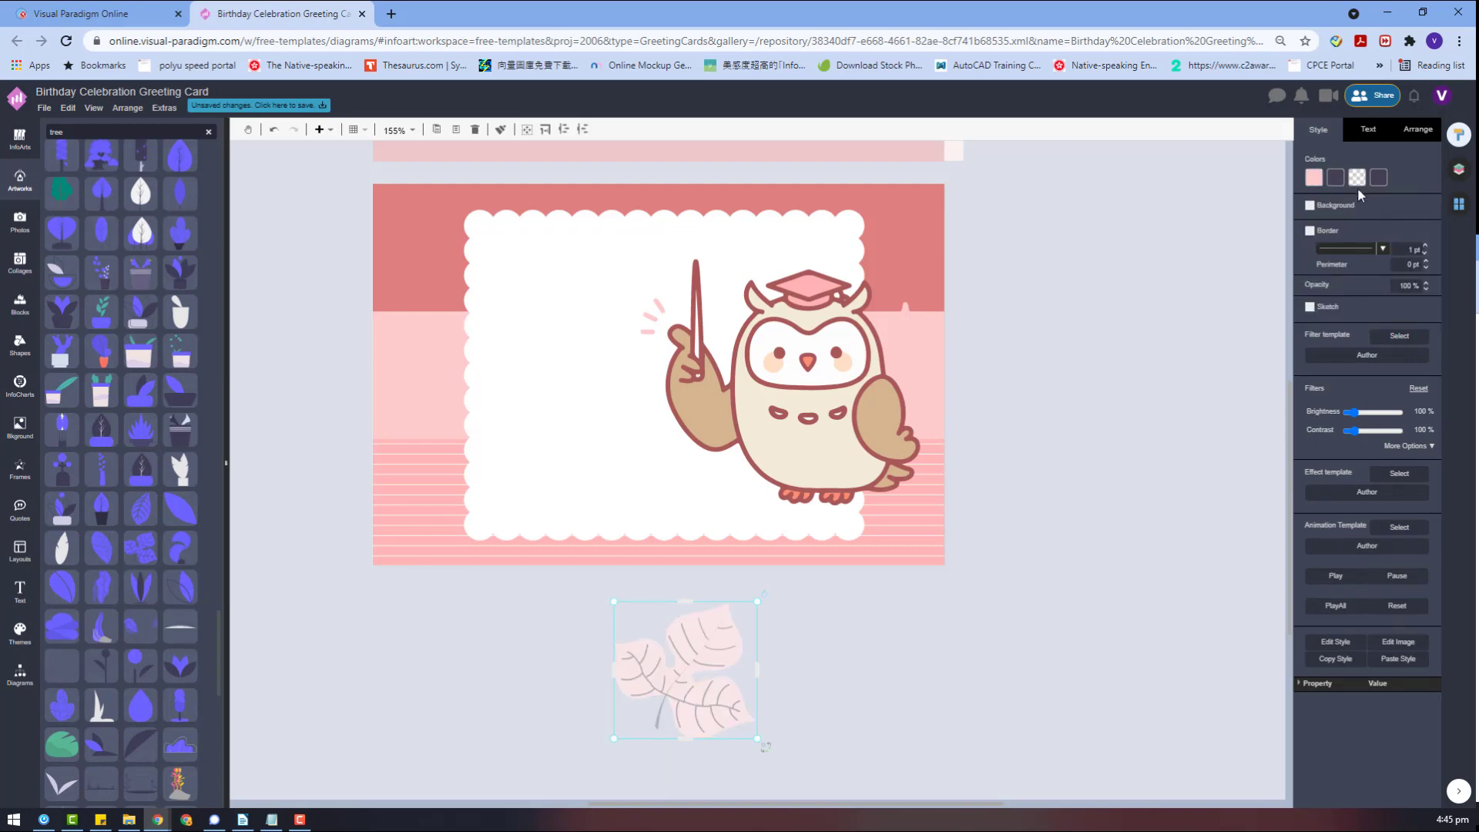
{"action": "left_click", "coordinate": [1340, 185]}
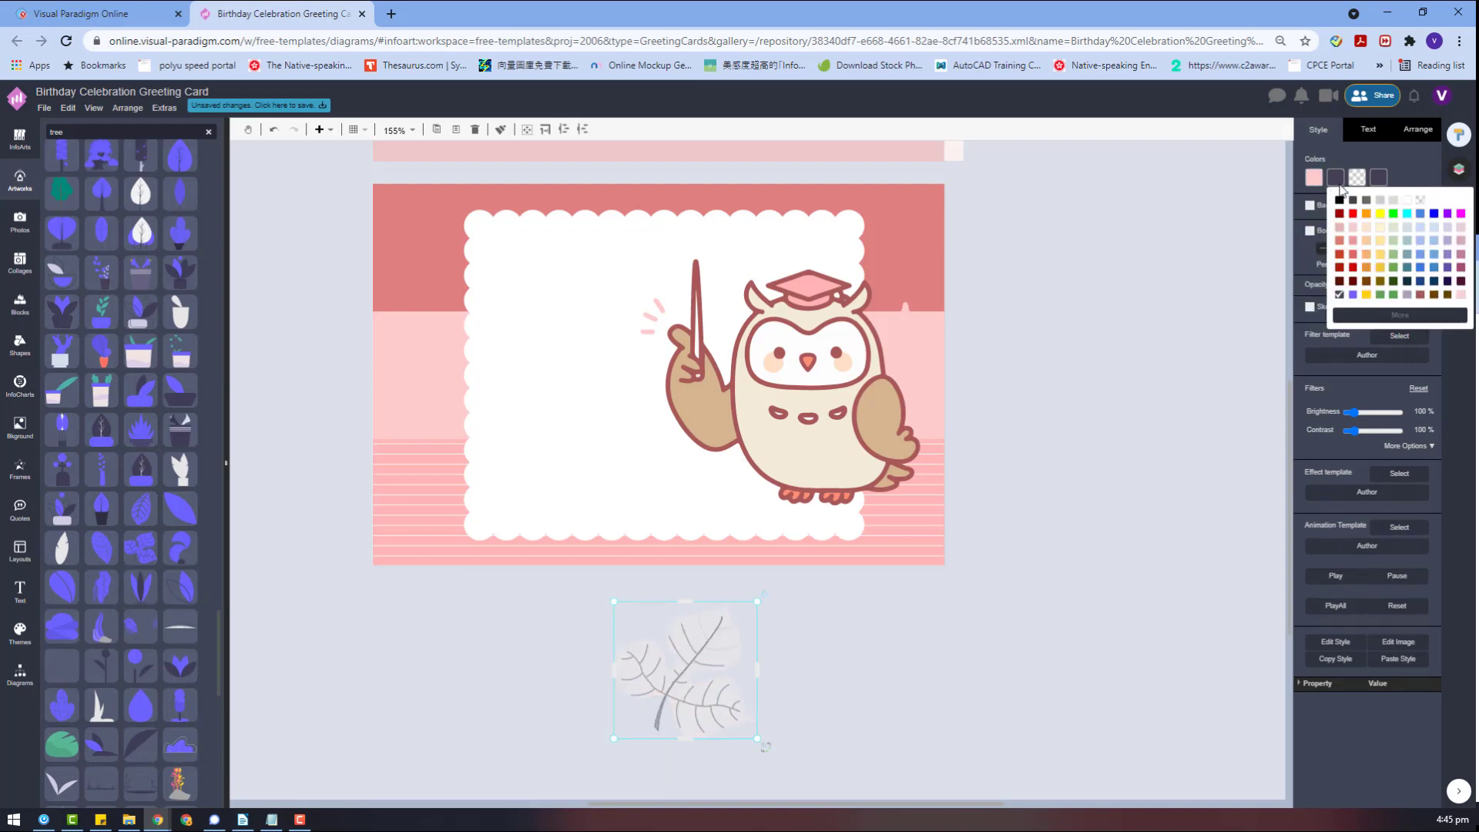
{"action": "left_click", "coordinate": [1421, 297]}
{"action": "left_click", "coordinate": [1379, 179]}
{"action": "left_click", "coordinate": [1429, 296]}
{"action": "left_click_drag", "start_coordinate": [651, 668], "coordinate": [440, 291]}
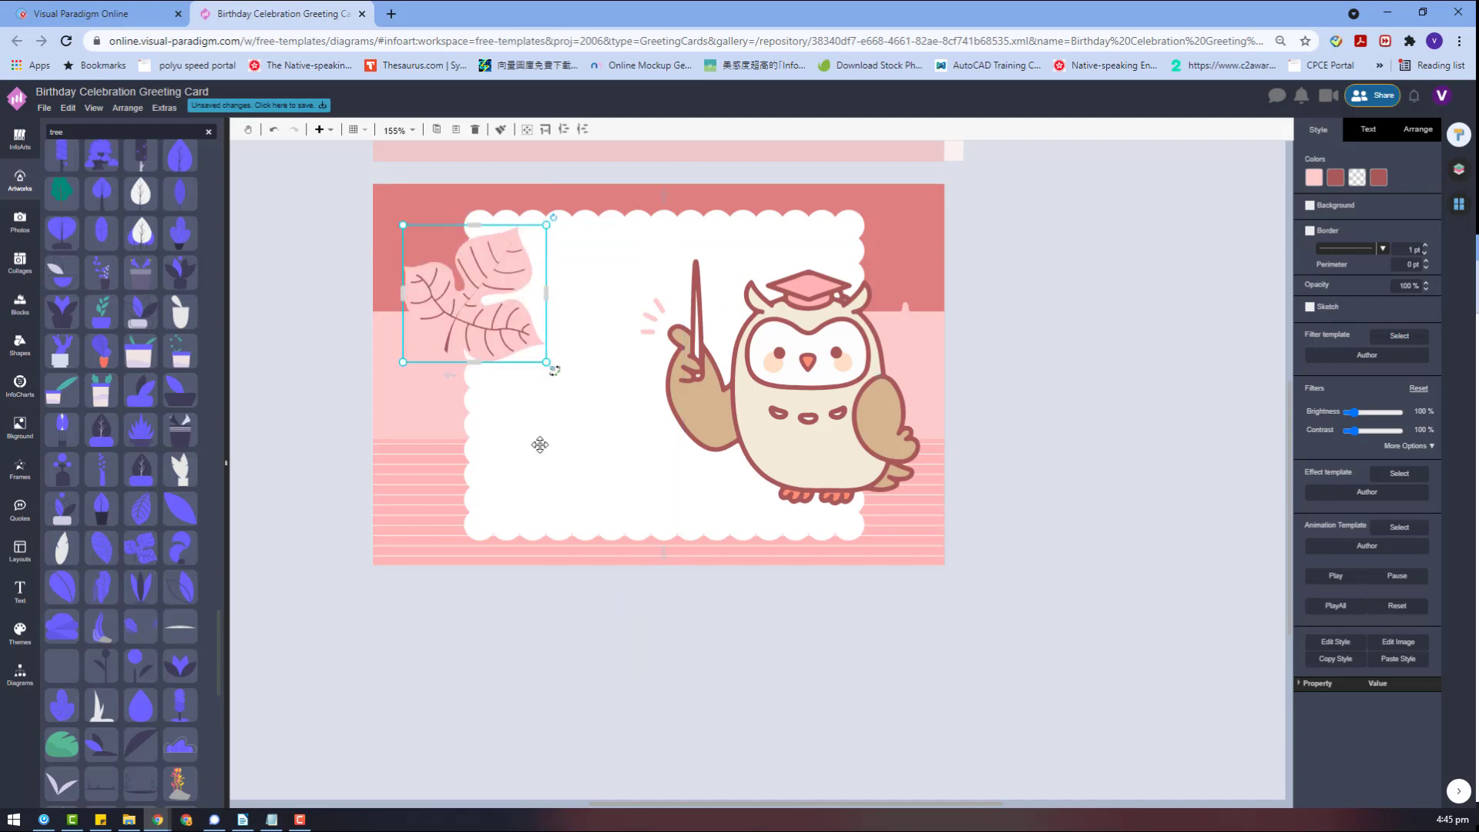
{"action": "key", "text": "Delete"}
Add three leaf artworks below the card: the veined leaf, the wavy leaf pair and the low bush
{"action": "left_click_drag", "start_coordinate": [142, 512], "coordinate": [398, 605]}
{"action": "left_click_drag", "start_coordinate": [99, 599], "coordinate": [664, 635]}
{"action": "left_click_drag", "start_coordinate": [180, 745], "coordinate": [881, 603]}
Recolor the purple bush artwork pale pink, then darken it to a custom dusty pink
{"action": "left_click", "coordinate": [1320, 180]}
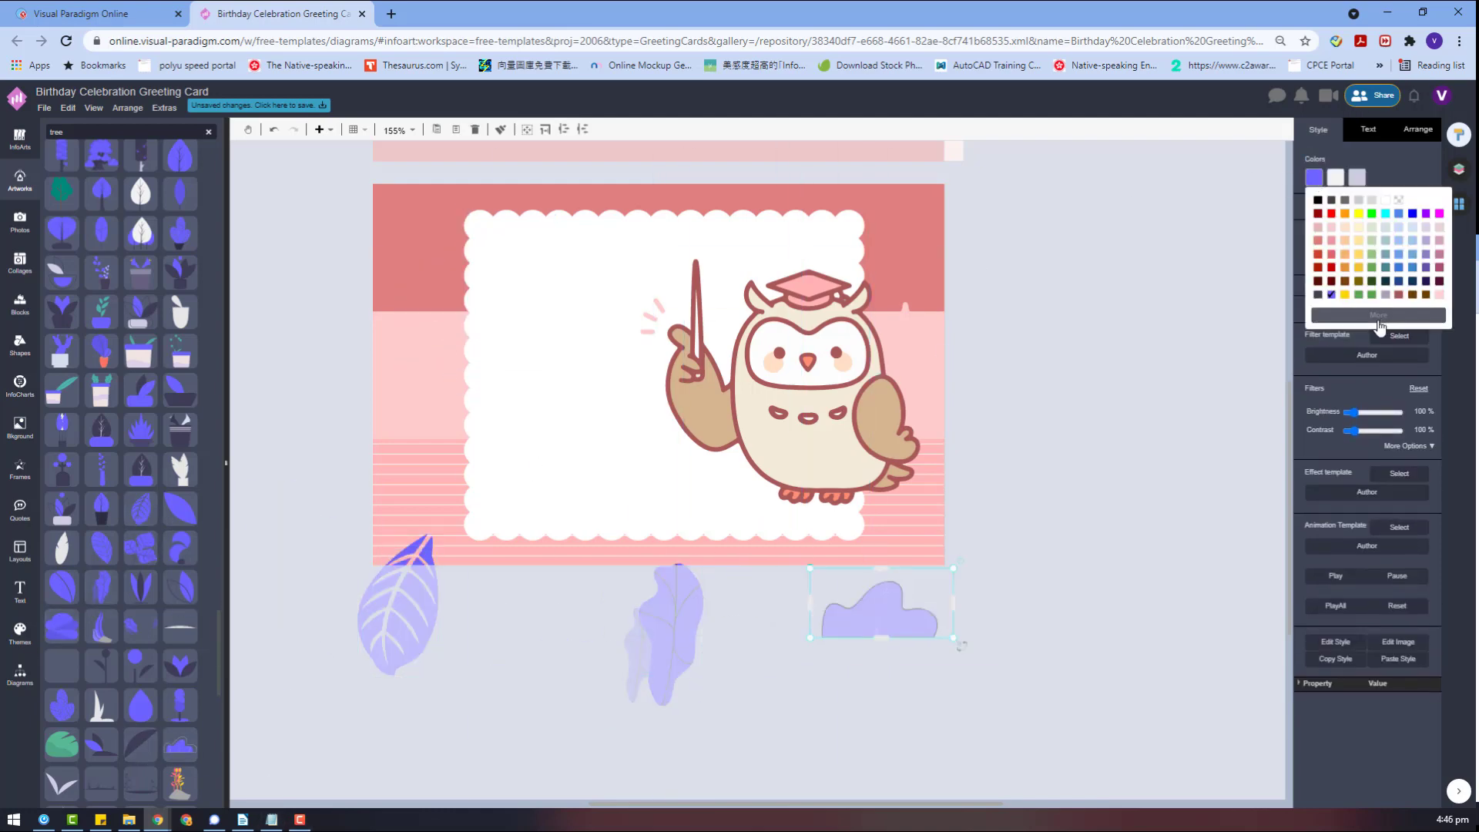
{"action": "left_click", "coordinate": [1442, 297]}
{"action": "left_click", "coordinate": [1314, 179]}
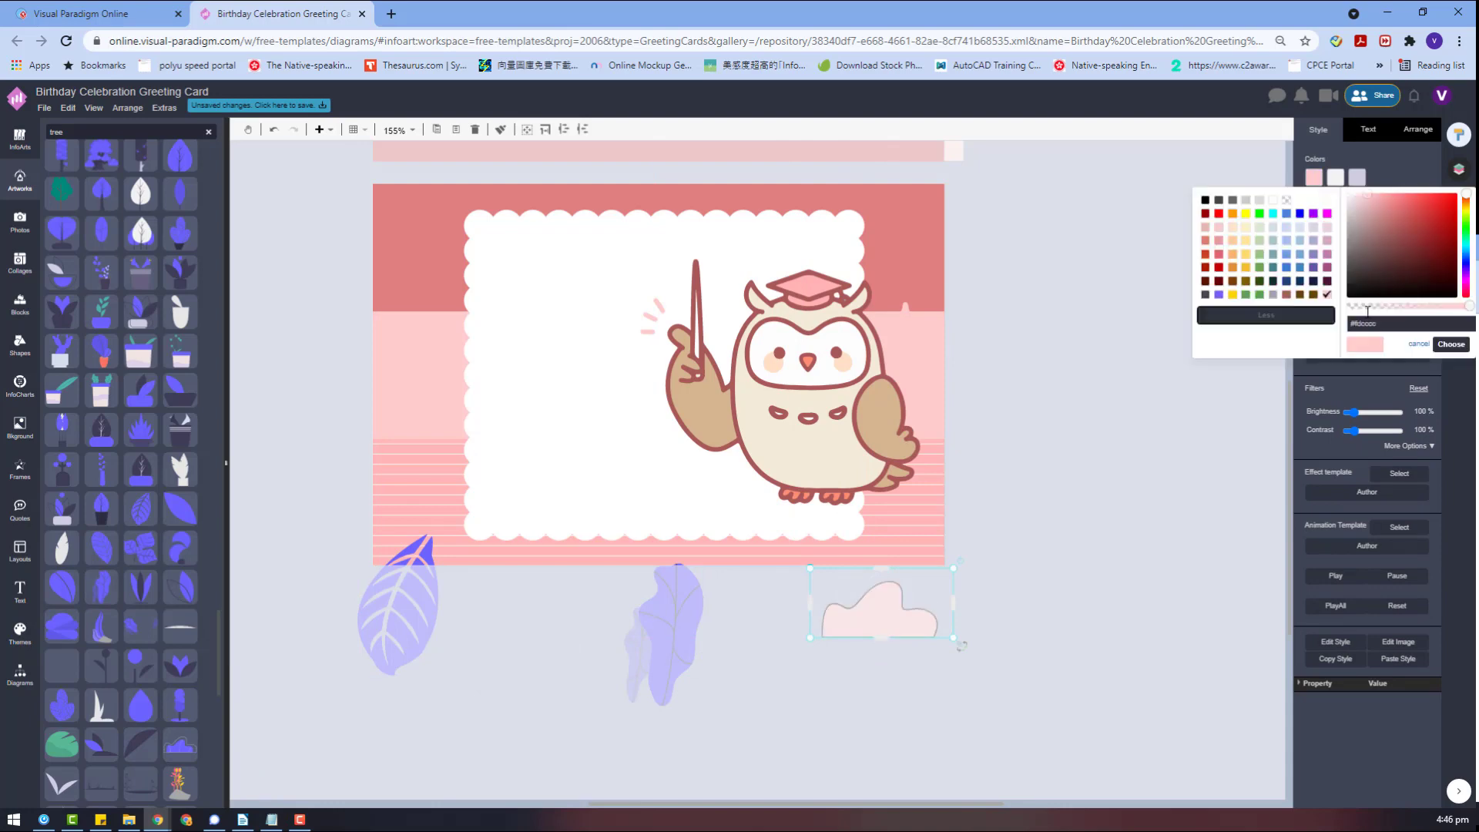
{"action": "left_click_drag", "start_coordinate": [1370, 206], "coordinate": [1372, 221]}
{"action": "left_click", "coordinate": [1452, 344]}
Place the bush upright at the scalloped rectangle's upper left edge, partly tucked behind the rectangle
{"action": "left_click_drag", "start_coordinate": [904, 621], "coordinate": [504, 328]}
{"action": "left_click_drag", "start_coordinate": [561, 268], "coordinate": [438, 238]}
{"action": "left_click_drag", "start_coordinate": [495, 291], "coordinate": [458, 304]}
{"action": "left_click", "coordinate": [683, 405]}
{"action": "left_click", "coordinate": [586, 412]}
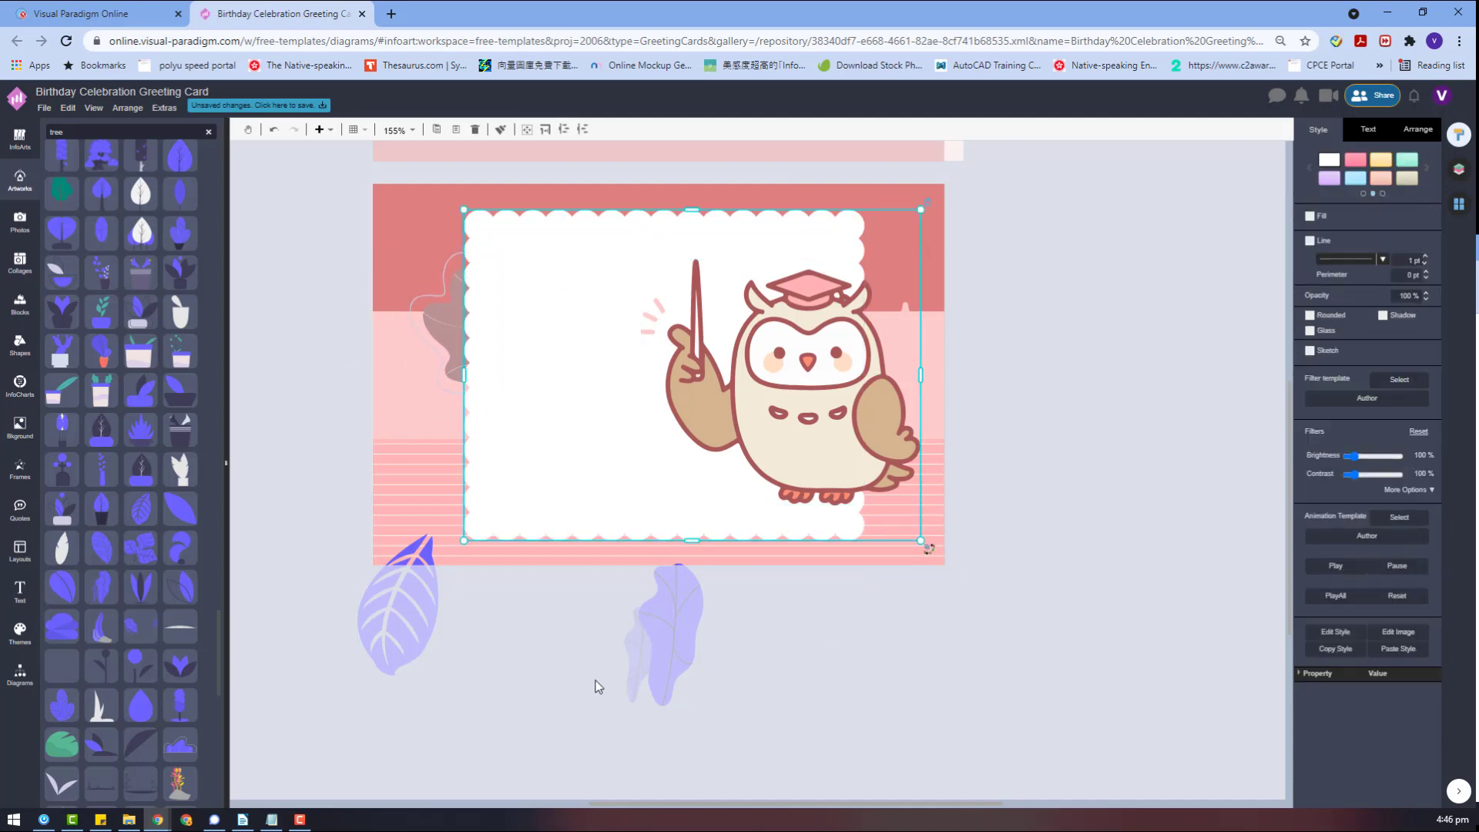
Recolor the bush's leaf fill with the owl outline's dark red
{"action": "left_click", "coordinate": [431, 318]}
{"action": "left_click", "coordinate": [1314, 179]}
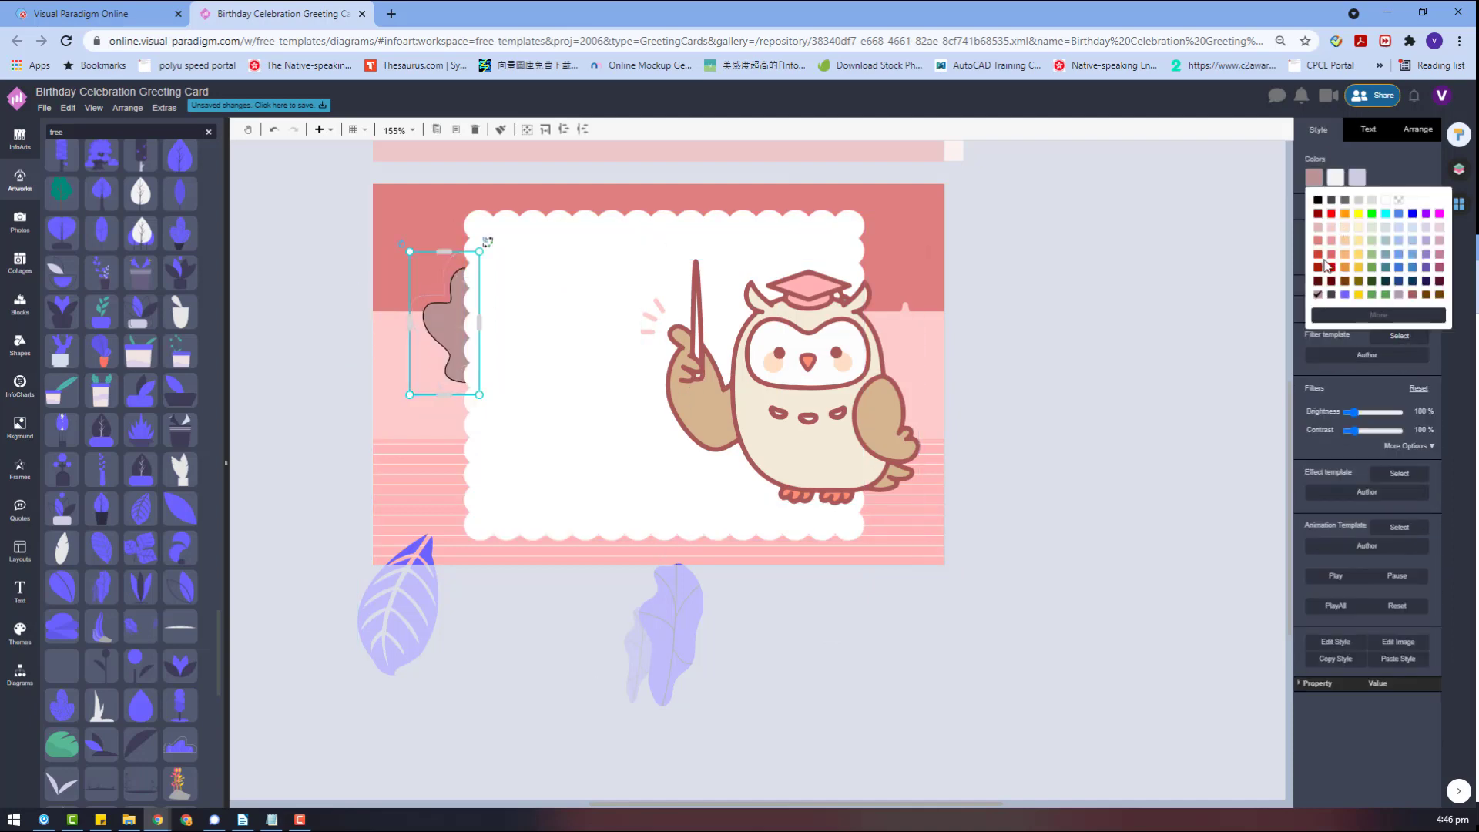
{"action": "left_click", "coordinate": [1331, 255]}
{"action": "left_click", "coordinate": [1316, 179]}
{"action": "left_click", "coordinate": [1413, 295]}
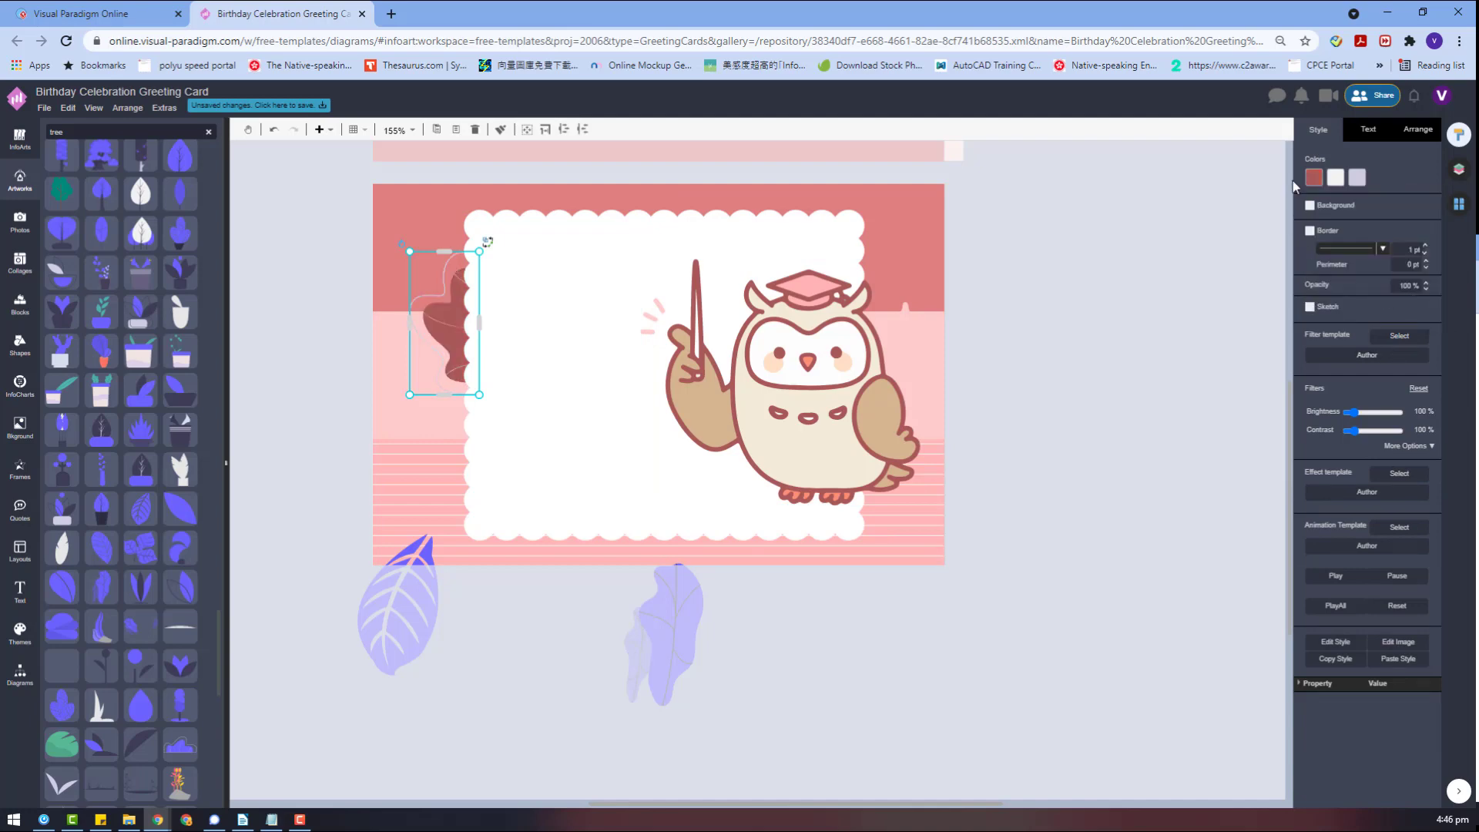
Set the bush's two remaining line colors to white
{"action": "left_click", "coordinate": [1353, 177]}
{"action": "left_click", "coordinate": [1355, 231]}
{"action": "left_click", "coordinate": [1062, 402]}
{"action": "left_click", "coordinate": [433, 296]}
{"action": "left_click", "coordinate": [1356, 179]}
{"action": "left_click", "coordinate": [1412, 202]}
{"action": "left_click", "coordinate": [710, 651]}
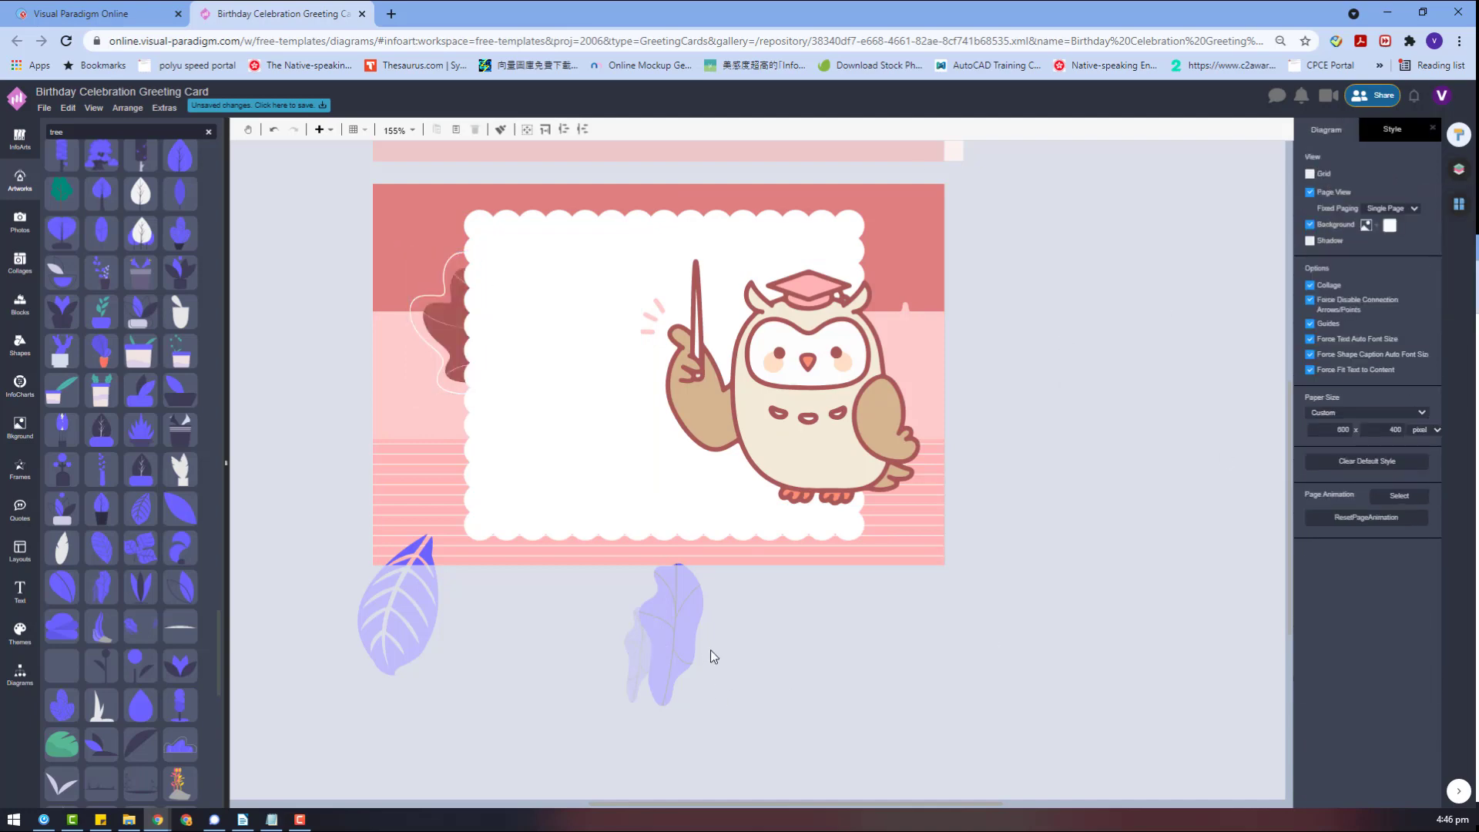
{"action": "left_click", "coordinate": [450, 336]}
{"action": "left_click", "coordinate": [1349, 177]}
{"action": "left_click", "coordinate": [1411, 206]}
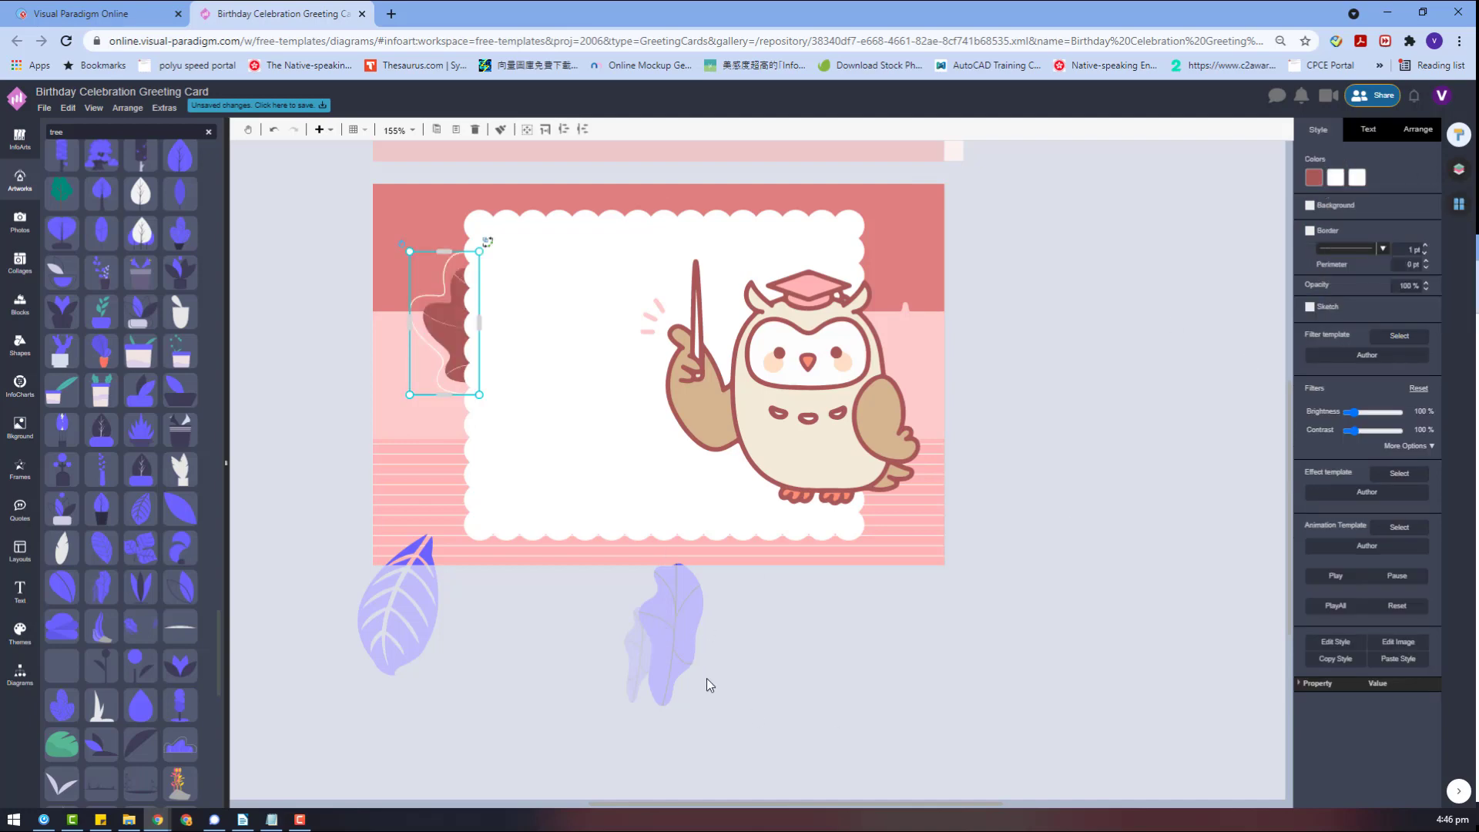
Recolor the wavy leaf pair dusty pink with white veins and tuck it behind the rectangle's lower left edge
{"action": "left_click", "coordinate": [678, 666]}
{"action": "left_click", "coordinate": [1357, 179]}
{"action": "left_click", "coordinate": [1408, 204]}
{"action": "left_click", "coordinate": [1314, 177]}
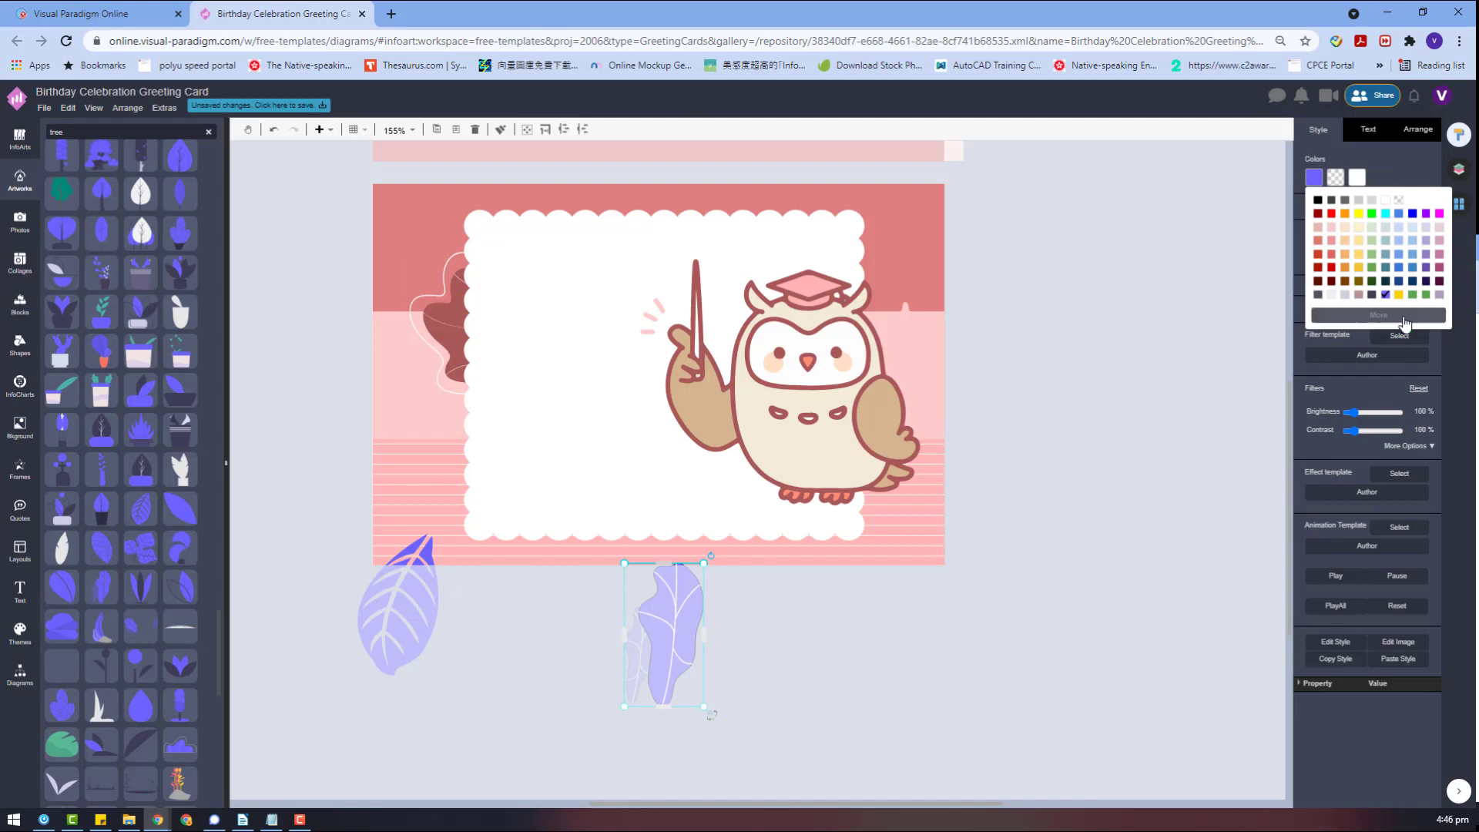
{"action": "left_click", "coordinate": [1359, 295]}
{"action": "left_click_drag", "start_coordinate": [664, 574], "coordinate": [489, 459]}
{"action": "left_click", "coordinate": [529, 621]}
Add the feather artwork below the card and recolor it dusty pink
{"action": "left_click_drag", "start_coordinate": [70, 552], "coordinate": [785, 595]}
{"action": "left_click", "coordinate": [1315, 177]}
{"action": "left_click", "coordinate": [1375, 301]}
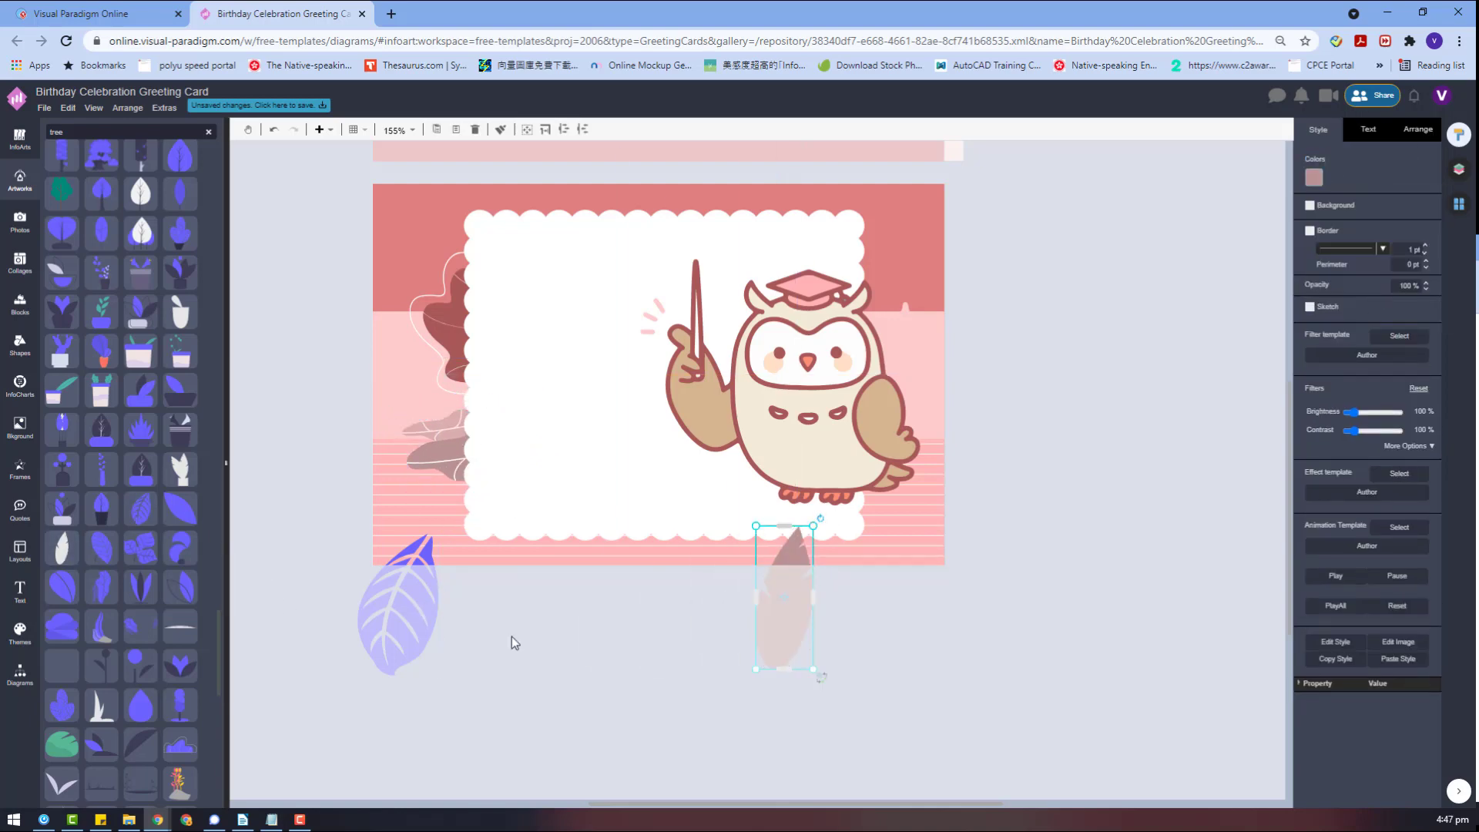
Add the three-blade leaf artwork beside the card, with a dusty pink center blade and light red side blades
{"action": "left_click_drag", "start_coordinate": [136, 598], "coordinate": [1152, 324]}
{"action": "left_click", "coordinate": [1334, 178]}
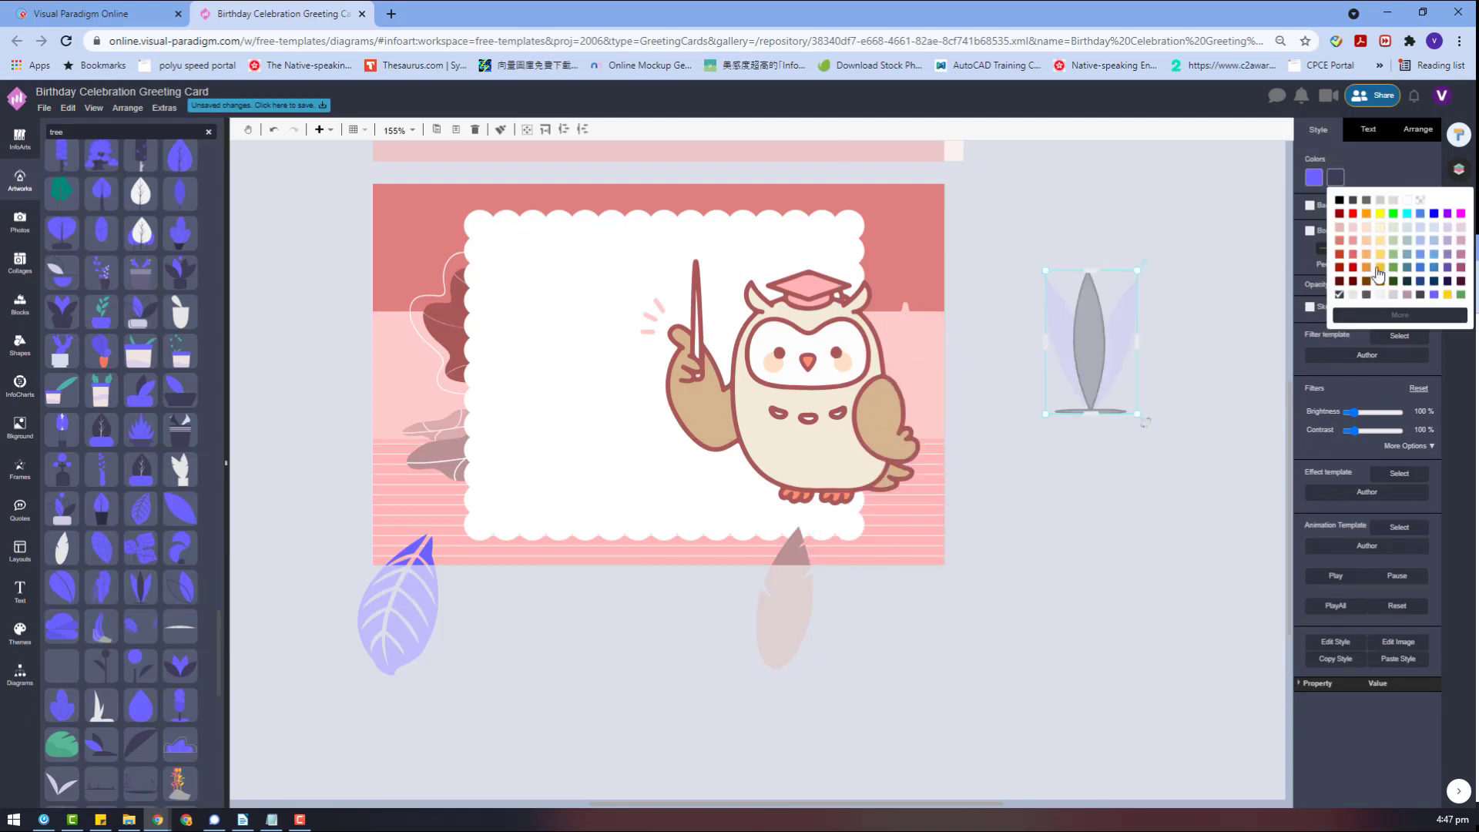
{"action": "left_click", "coordinate": [1406, 299]}
{"action": "left_click", "coordinate": [1314, 177]}
{"action": "left_click", "coordinate": [1331, 245]}
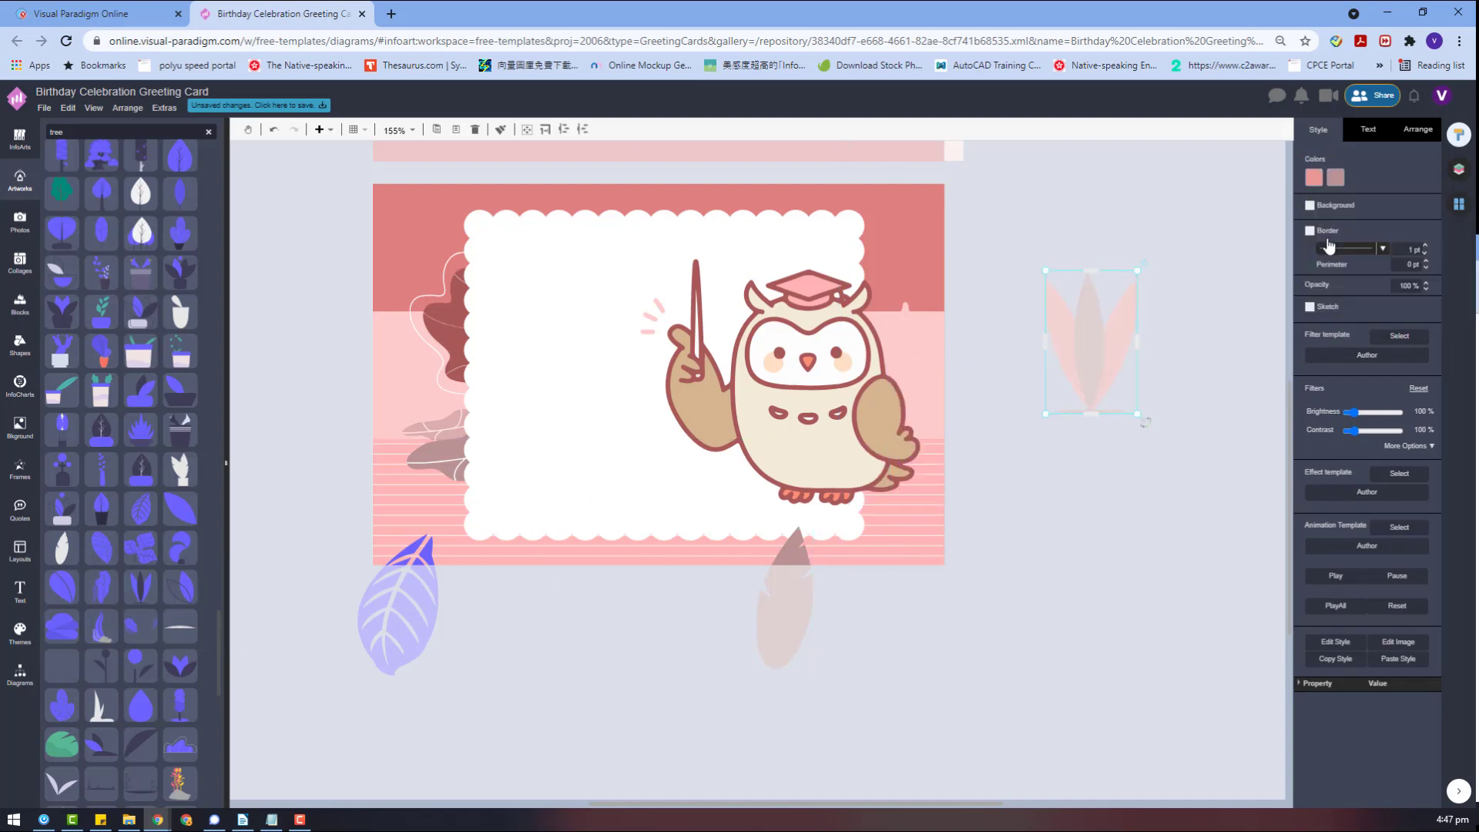
Place the three-blade leaf at the card's upper-right corner and bring the rectangle and owl group to the front
{"action": "left_click_drag", "start_coordinate": [1096, 323], "coordinate": [873, 257]}
{"action": "left_click", "coordinate": [832, 420]}
{"action": "right_click", "coordinate": [832, 423]}
{"action": "mouse_move", "coordinate": [1024, 592]}
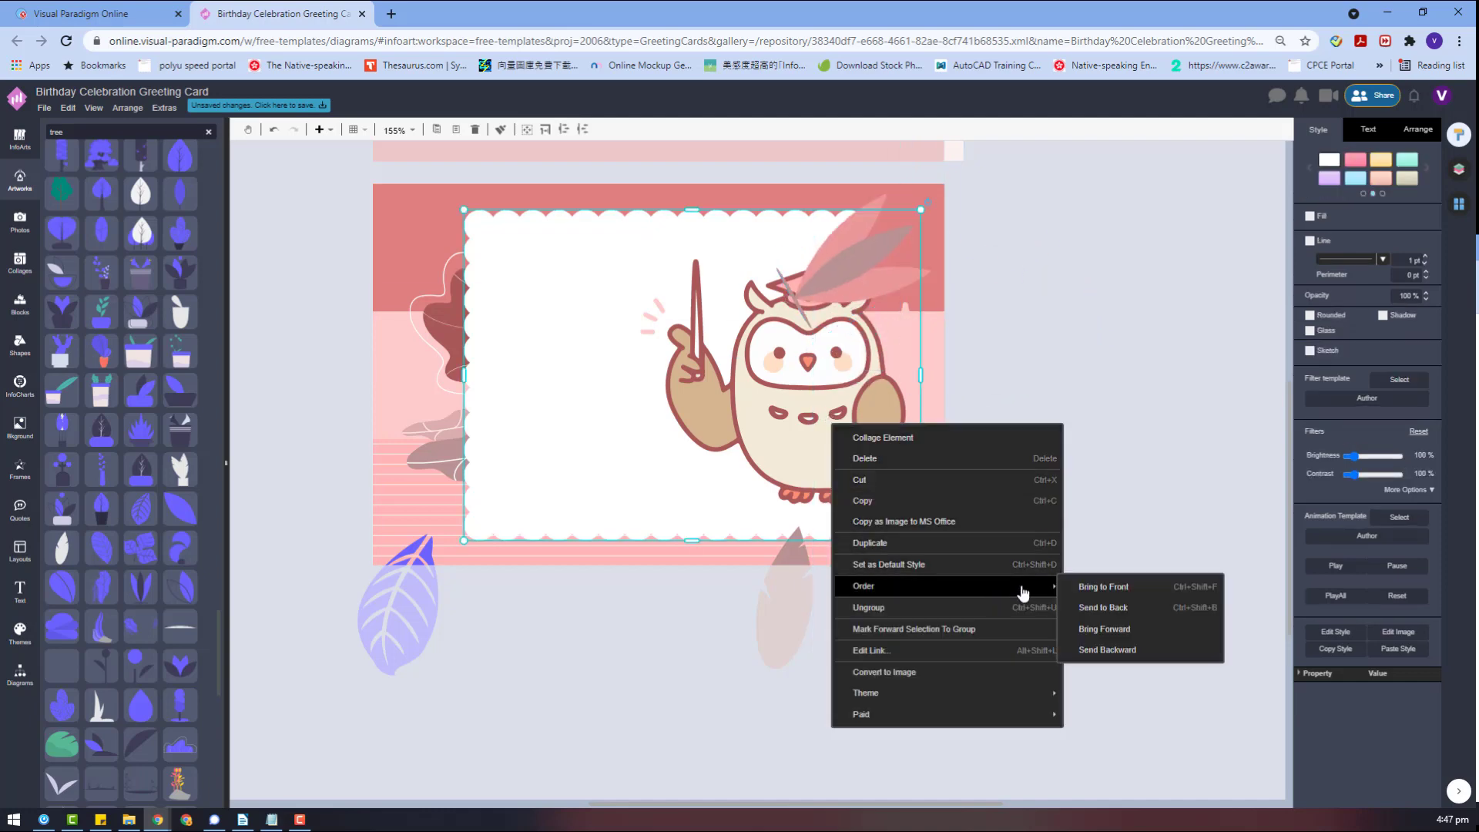
{"action": "left_click", "coordinate": [1102, 587]}
{"action": "left_click", "coordinate": [1136, 316]}
Delete the purple veined leaf below the card's lower-left corner
{"action": "left_click", "coordinate": [440, 454]}
{"action": "left_click_drag", "start_coordinate": [411, 598], "coordinate": [600, 698]}
{"action": "key", "text": "Delete"}
Try the feather in white and in pale pink at the card's lower-left corner
{"action": "left_click", "coordinate": [784, 619]}
{"action": "left_click", "coordinate": [1315, 178]}
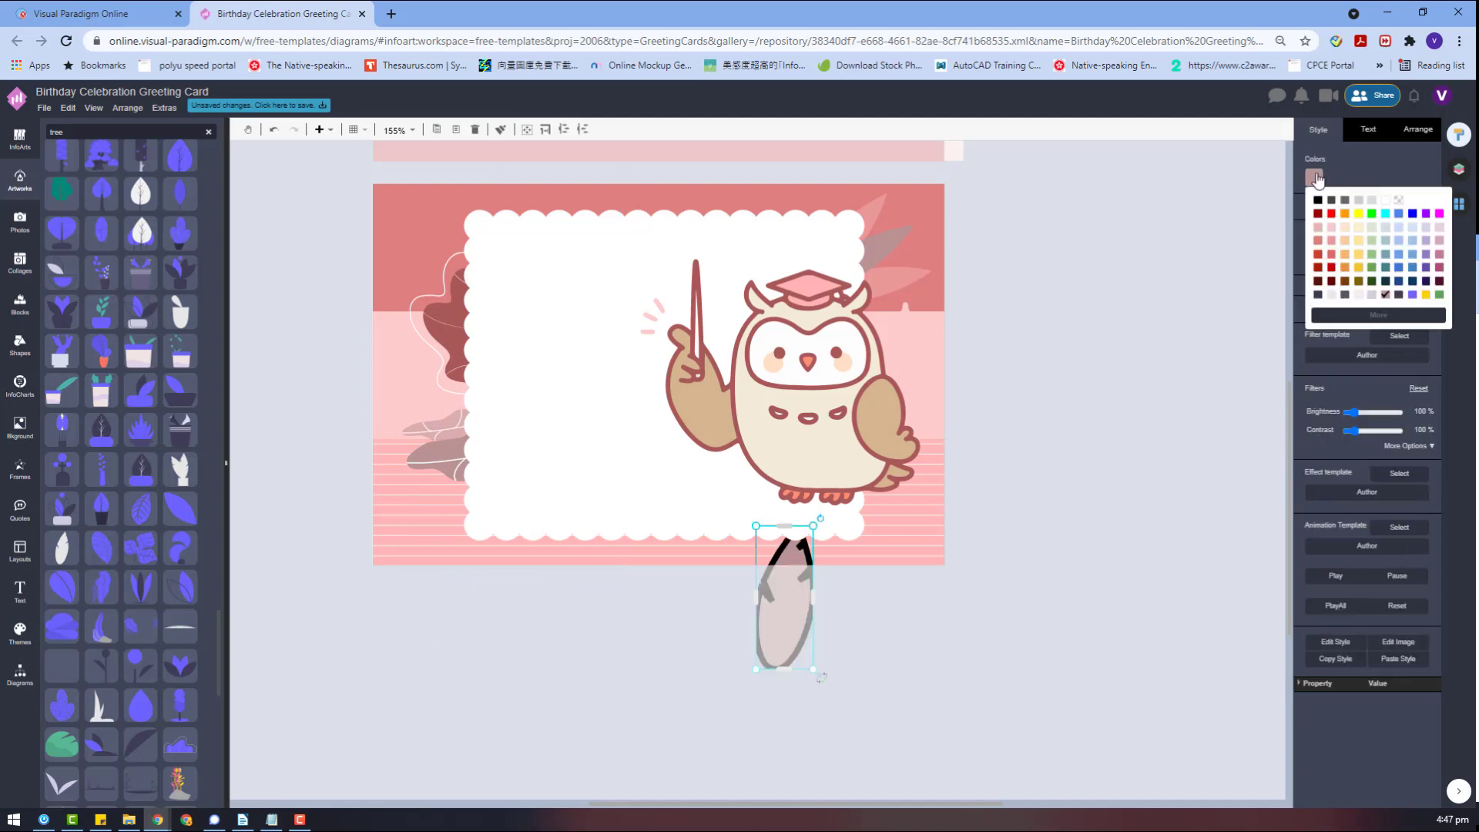
{"action": "left_click", "coordinate": [1387, 201]}
{"action": "left_click_drag", "start_coordinate": [789, 585], "coordinate": [414, 499]}
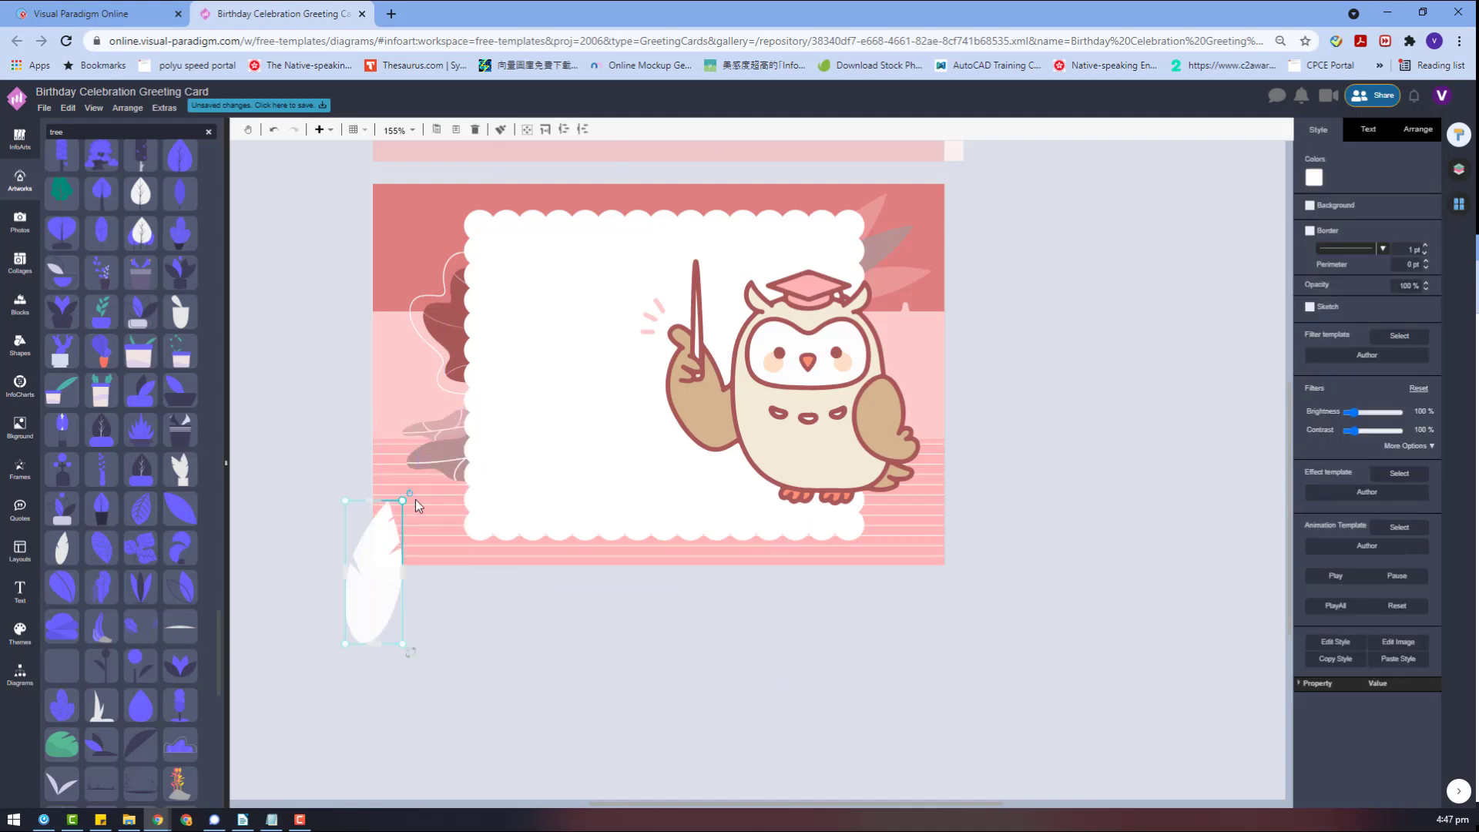
{"action": "left_click", "coordinate": [1312, 180]}
{"action": "left_click", "coordinate": [1326, 233]}
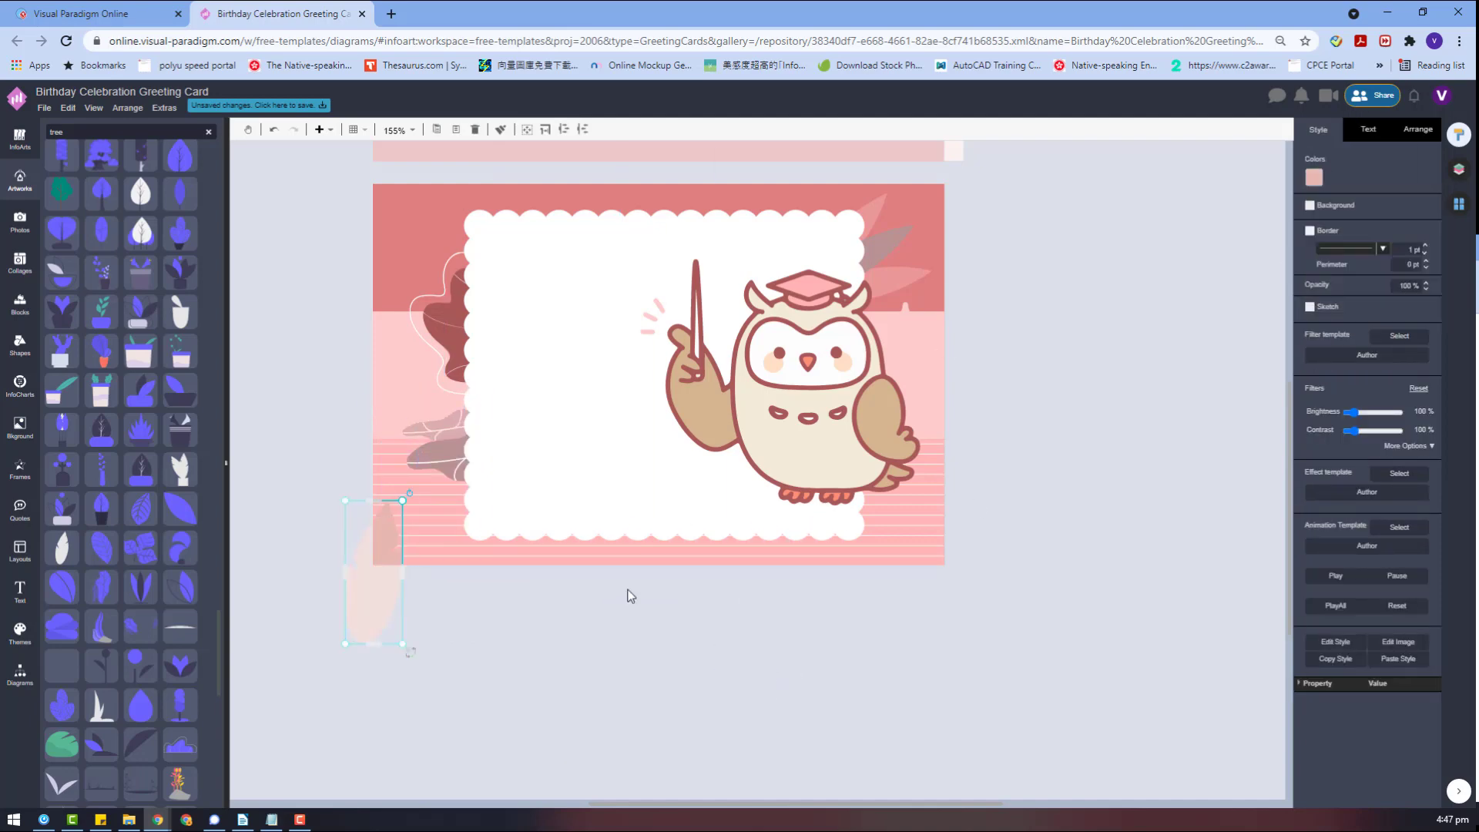
{"action": "left_click_drag", "start_coordinate": [344, 570], "coordinate": [1118, 492]}
Duplicate the three-blade leaf and place the copy at the scalloped rectangle's lower left edge, pointing outward
{"action": "left_click", "coordinate": [914, 277]}
{"action": "left_click", "coordinate": [884, 200]}
{"action": "key", "text": "ctrl+v"}
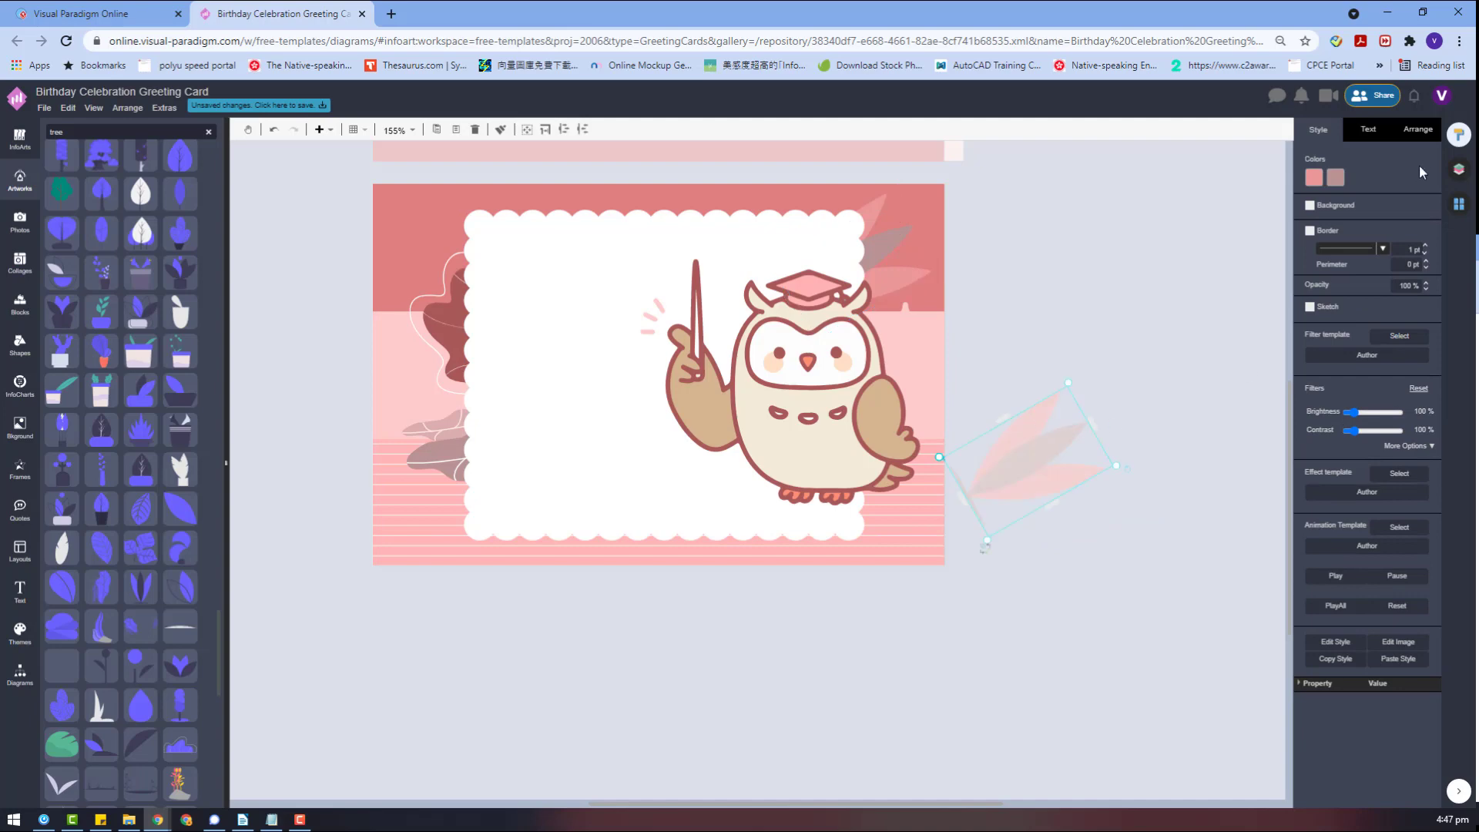
{"action": "left_click", "coordinate": [1420, 132]}
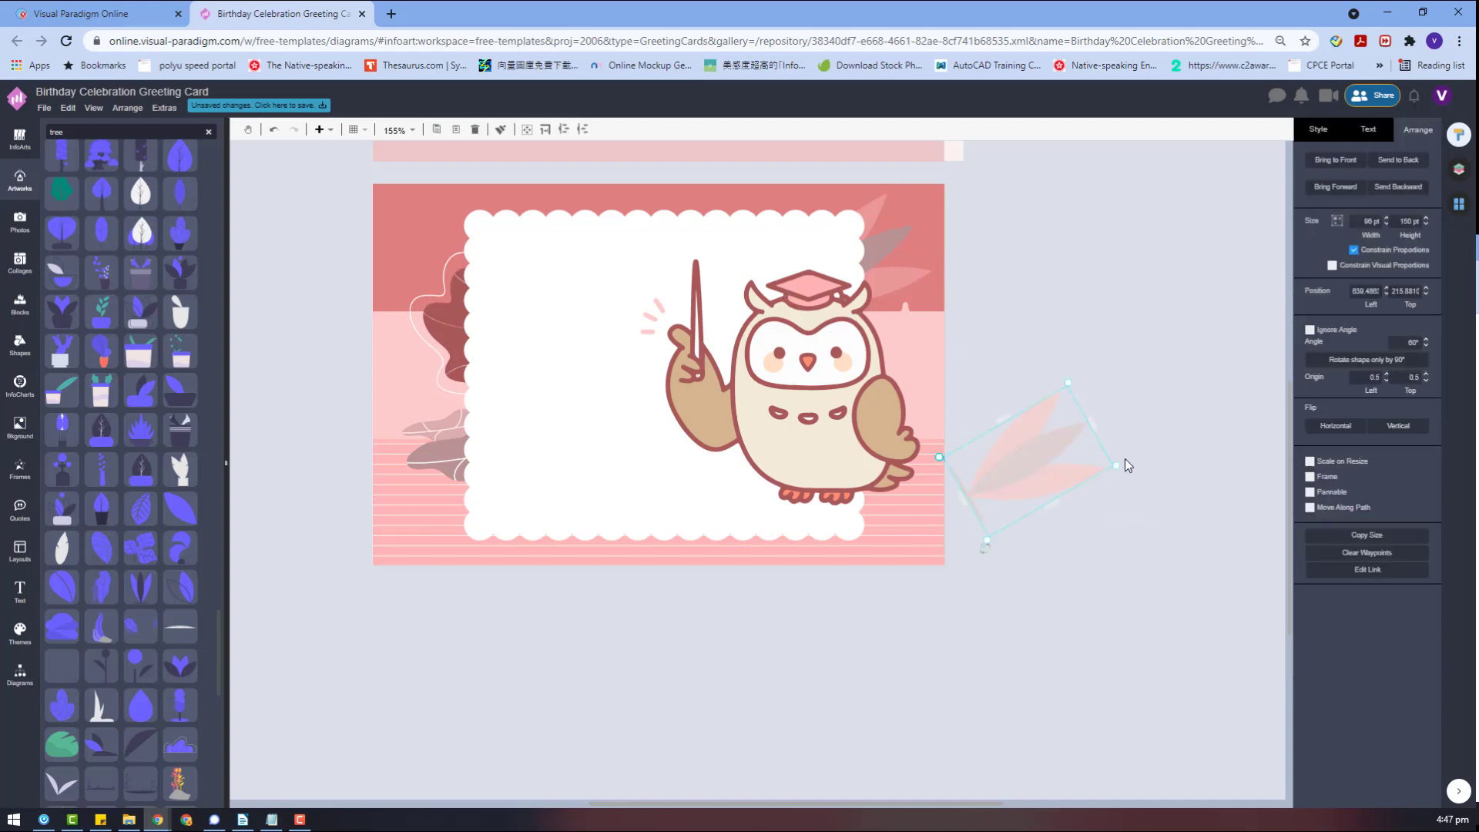
{"action": "left_click_drag", "start_coordinate": [1030, 462], "coordinate": [702, 709]}
{"action": "left_click_drag", "start_coordinate": [473, 478], "coordinate": [452, 426]}
Reorder the copied three-blade leaf so it sits behind the scalloped rectangle and in front of the background
{"action": "right_click", "coordinate": [492, 478]}
{"action": "mouse_move", "coordinate": [648, 663]}
{"action": "left_click", "coordinate": [800, 682]}
{"action": "right_click", "coordinate": [423, 396]}
{"action": "mouse_move", "coordinate": [568, 582]}
{"action": "left_click", "coordinate": [669, 601]}
{"action": "left_click", "coordinate": [506, 613]}
{"action": "left_click_drag", "start_coordinate": [802, 744], "coordinate": [551, 222]}
{"action": "left_click", "coordinate": [578, 603]}
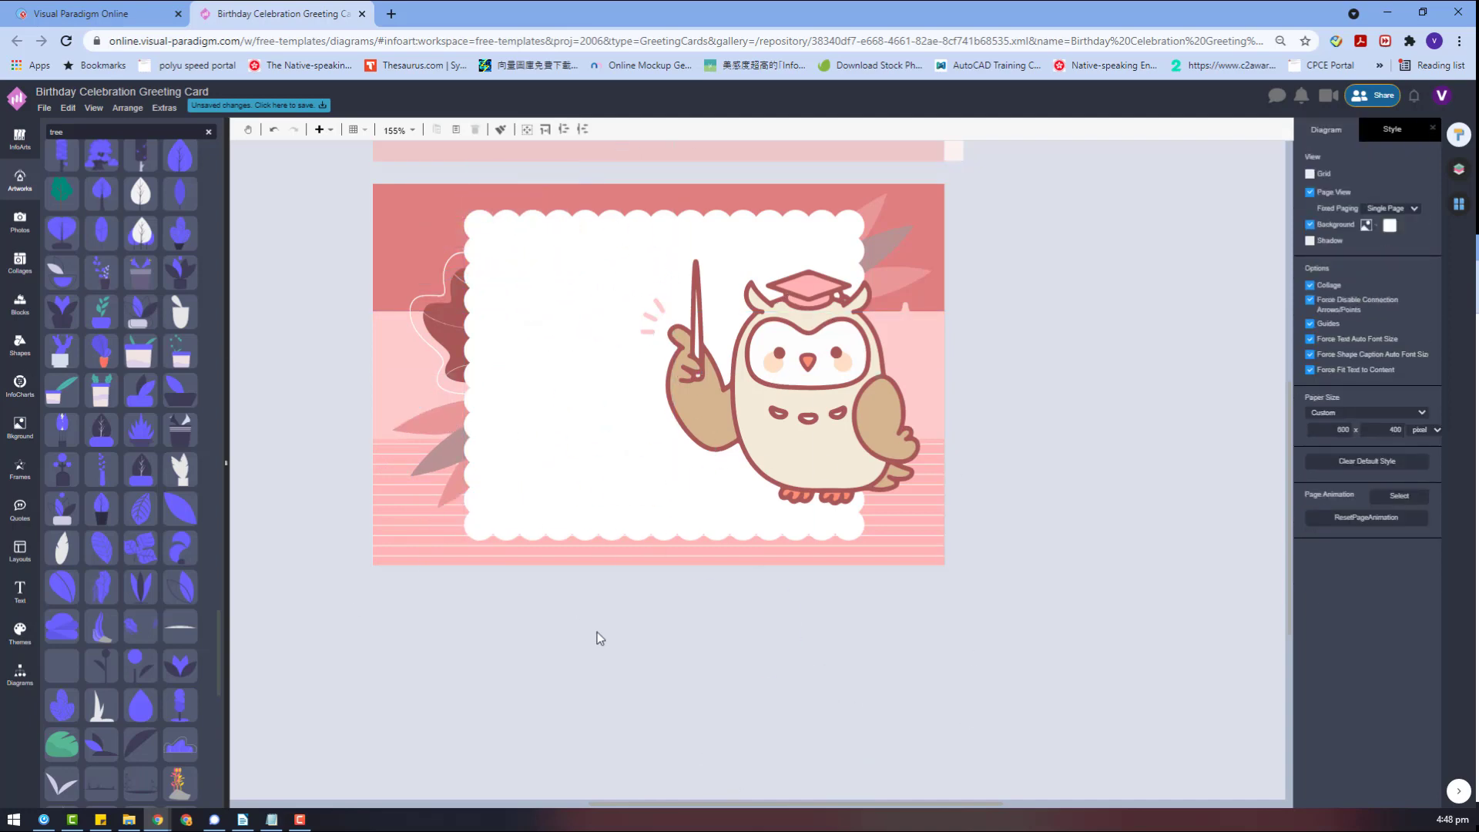
Add the text "Thank you!" below the card in a widened text box and give it a script font
{"action": "double_click", "coordinate": [597, 633]}
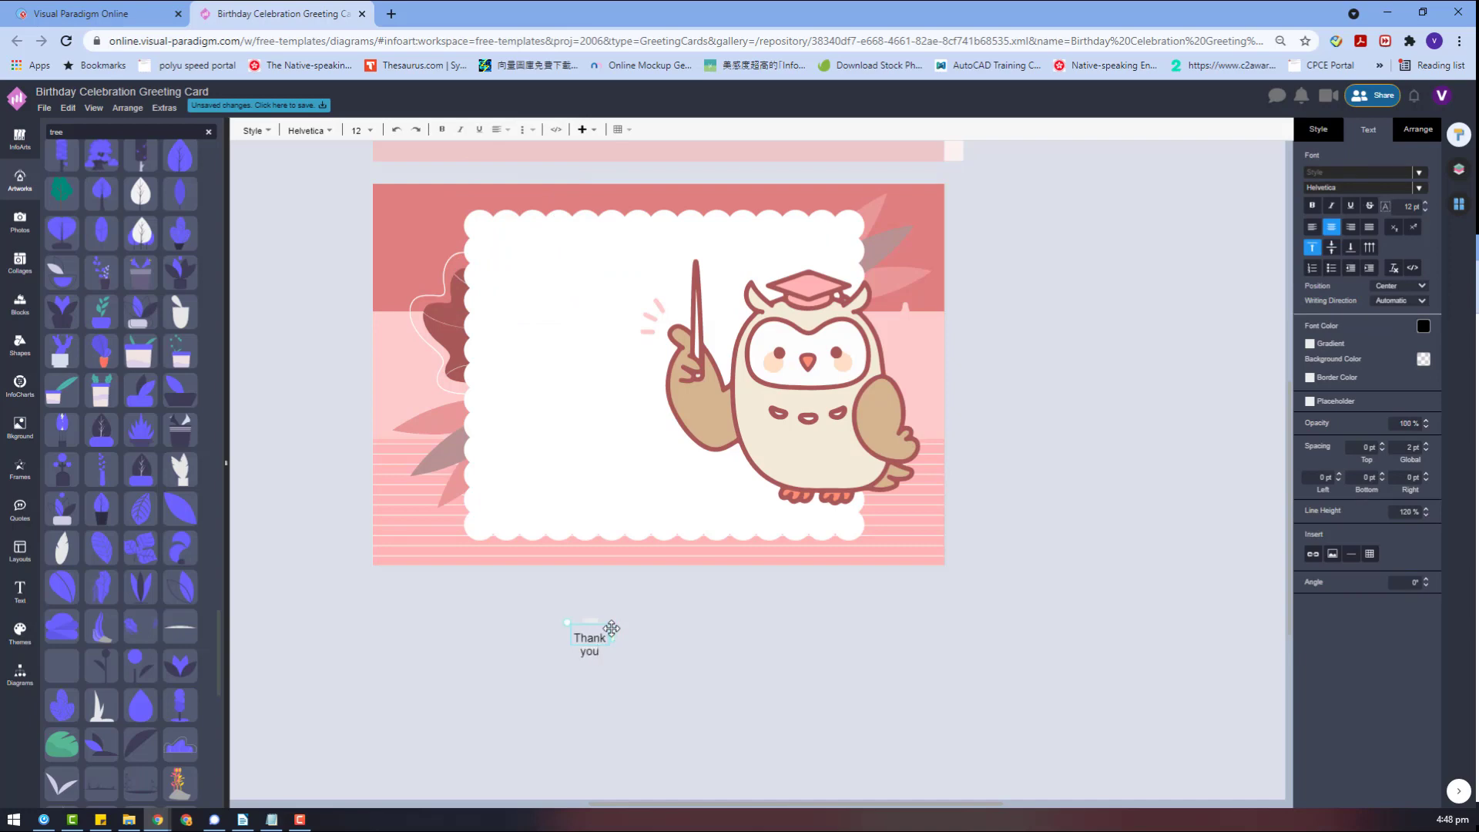
{"action": "left_click_drag", "start_coordinate": [614, 634], "coordinate": [719, 635]}
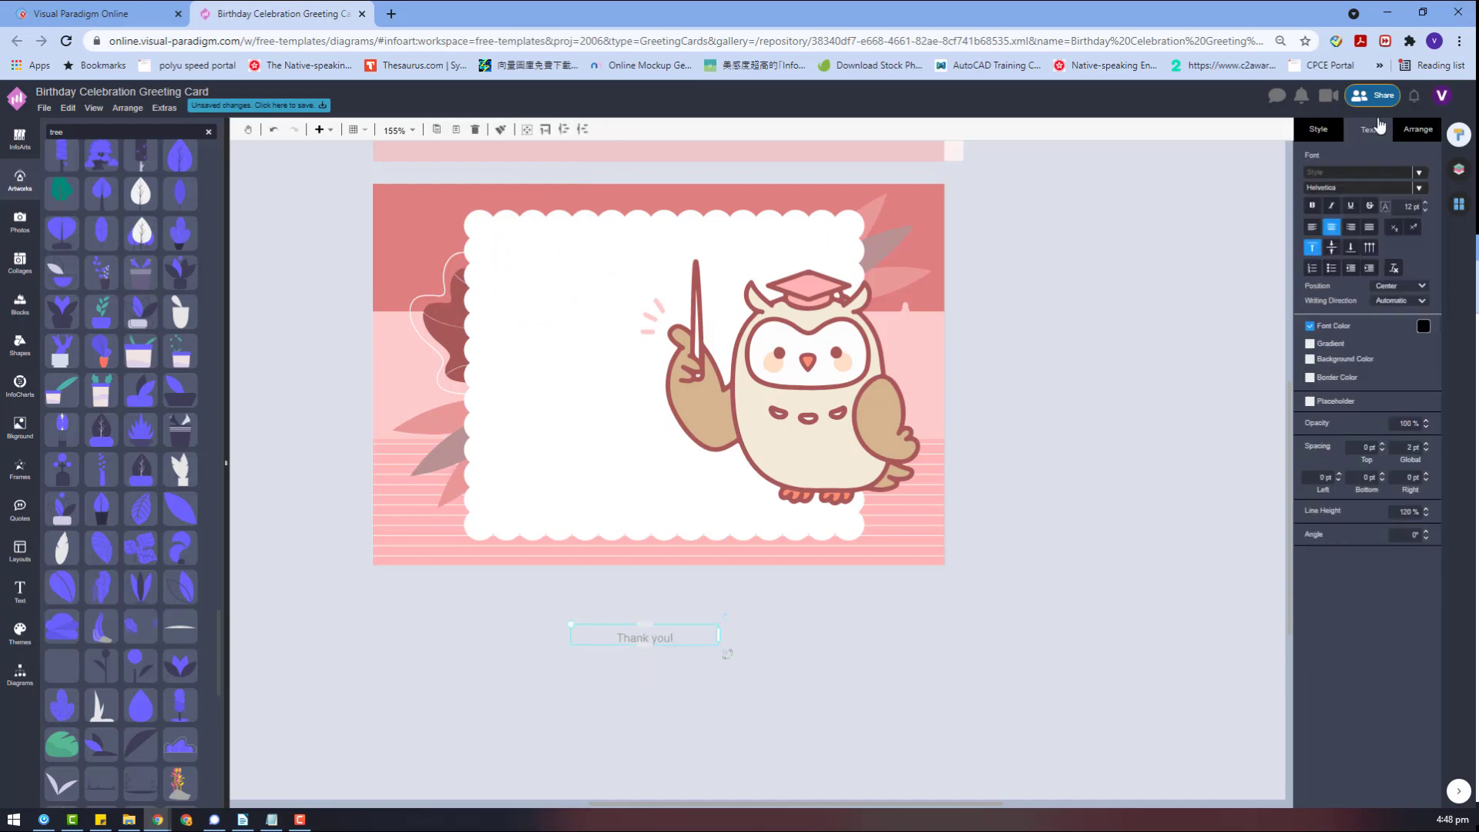
{"action": "left_click", "coordinate": [1345, 188]}
{"action": "type", "text": "scr"}
{"action": "left_click", "coordinate": [1273, 334]}
Left-align the "Thank you!" text and set its font color to the dark red of the owl's outline
{"action": "left_click", "coordinate": [1424, 332]}
{"action": "left_click", "coordinate": [805, 352]}
{"action": "left_click", "coordinate": [1313, 135]}
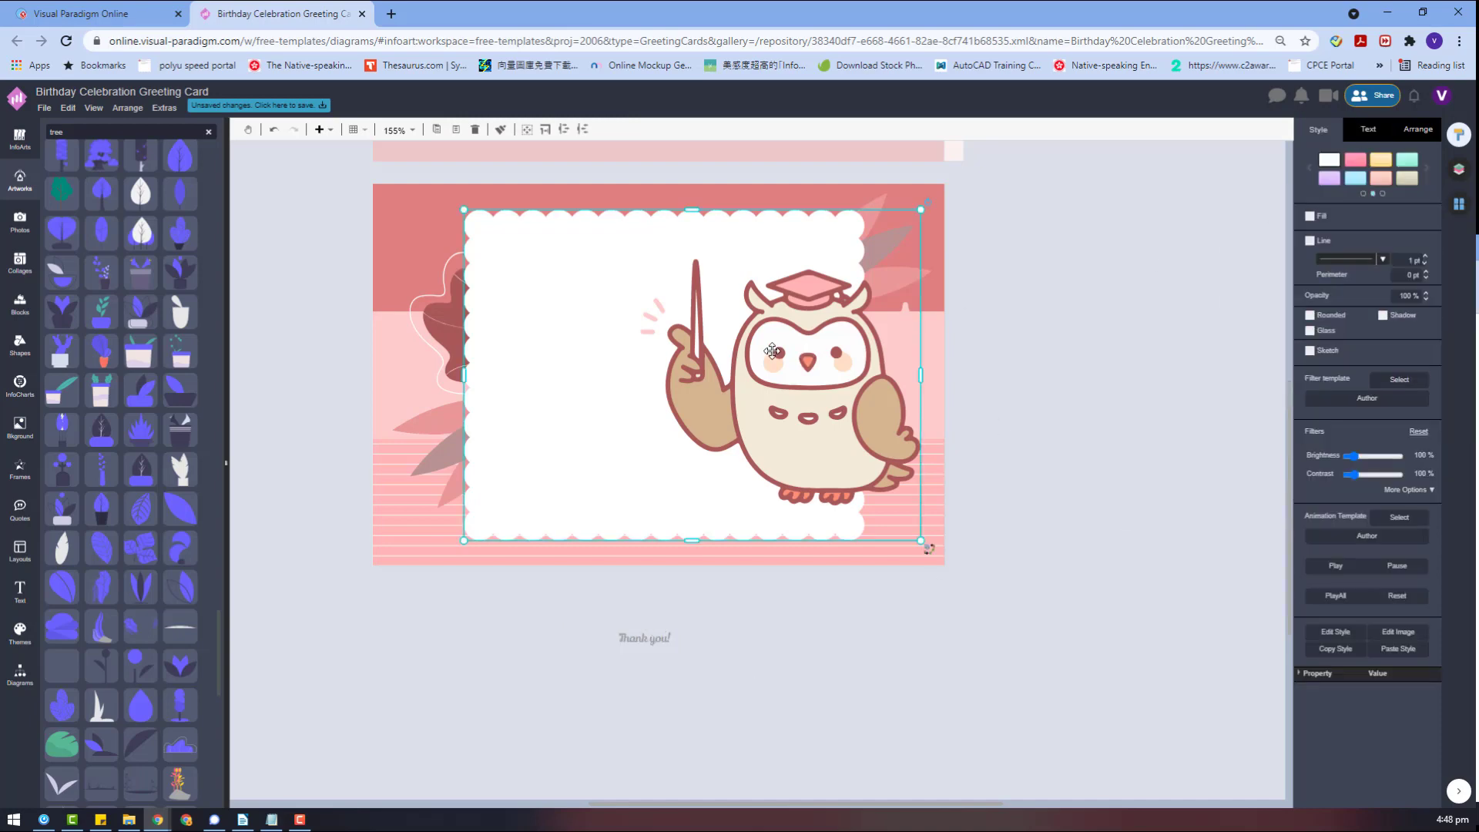
{"action": "left_click", "coordinate": [770, 348]}
{"action": "left_click", "coordinate": [1313, 185]}
{"action": "left_click", "coordinate": [645, 638]}
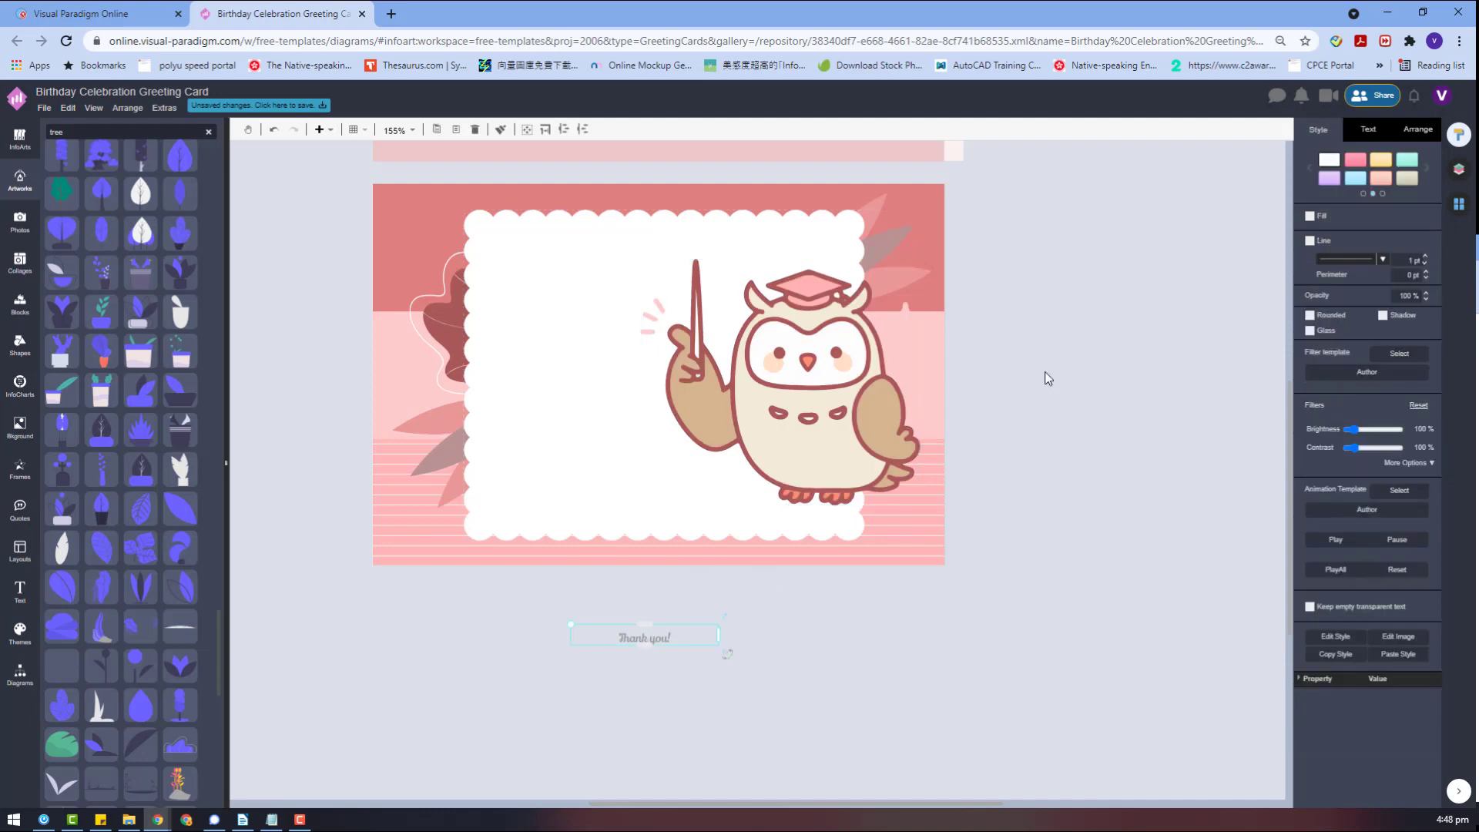
{"action": "left_click", "coordinate": [1369, 137]}
{"action": "left_click", "coordinate": [1312, 226]}
{"action": "left_click", "coordinate": [1424, 326]}
{"action": "left_click", "coordinate": [1348, 453]}
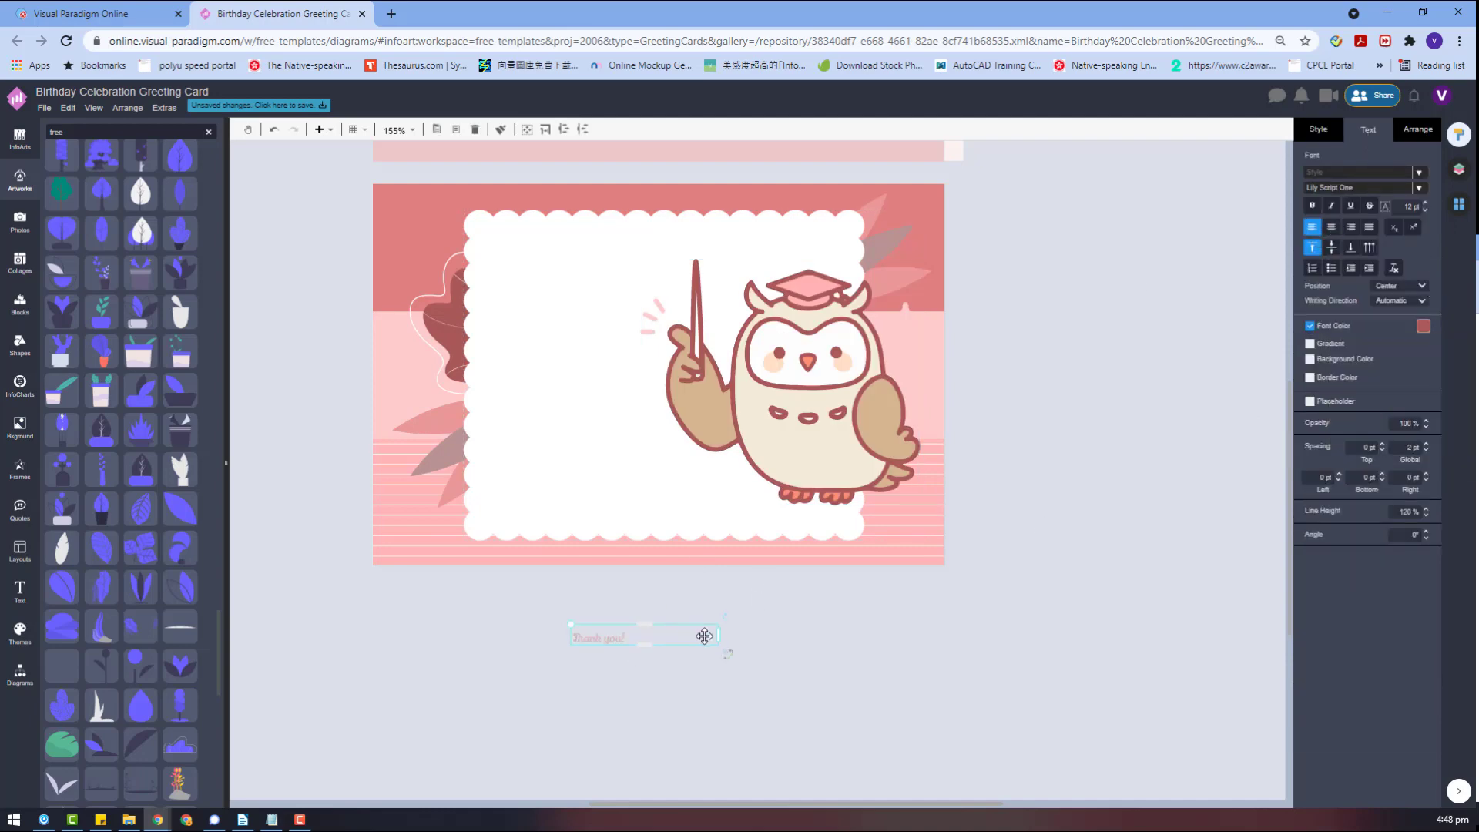
Enlarge the "Thank you!" text inside the scalloped panel's upper left and shift the owl slightly to the right
{"action": "left_click_drag", "start_coordinate": [653, 639], "coordinate": [729, 558]}
{"action": "left_click_drag", "start_coordinate": [675, 618], "coordinate": [595, 309]}
{"action": "left_click", "coordinate": [808, 397]}
{"action": "left_click_drag", "start_coordinate": [809, 397], "coordinate": [827, 399]}
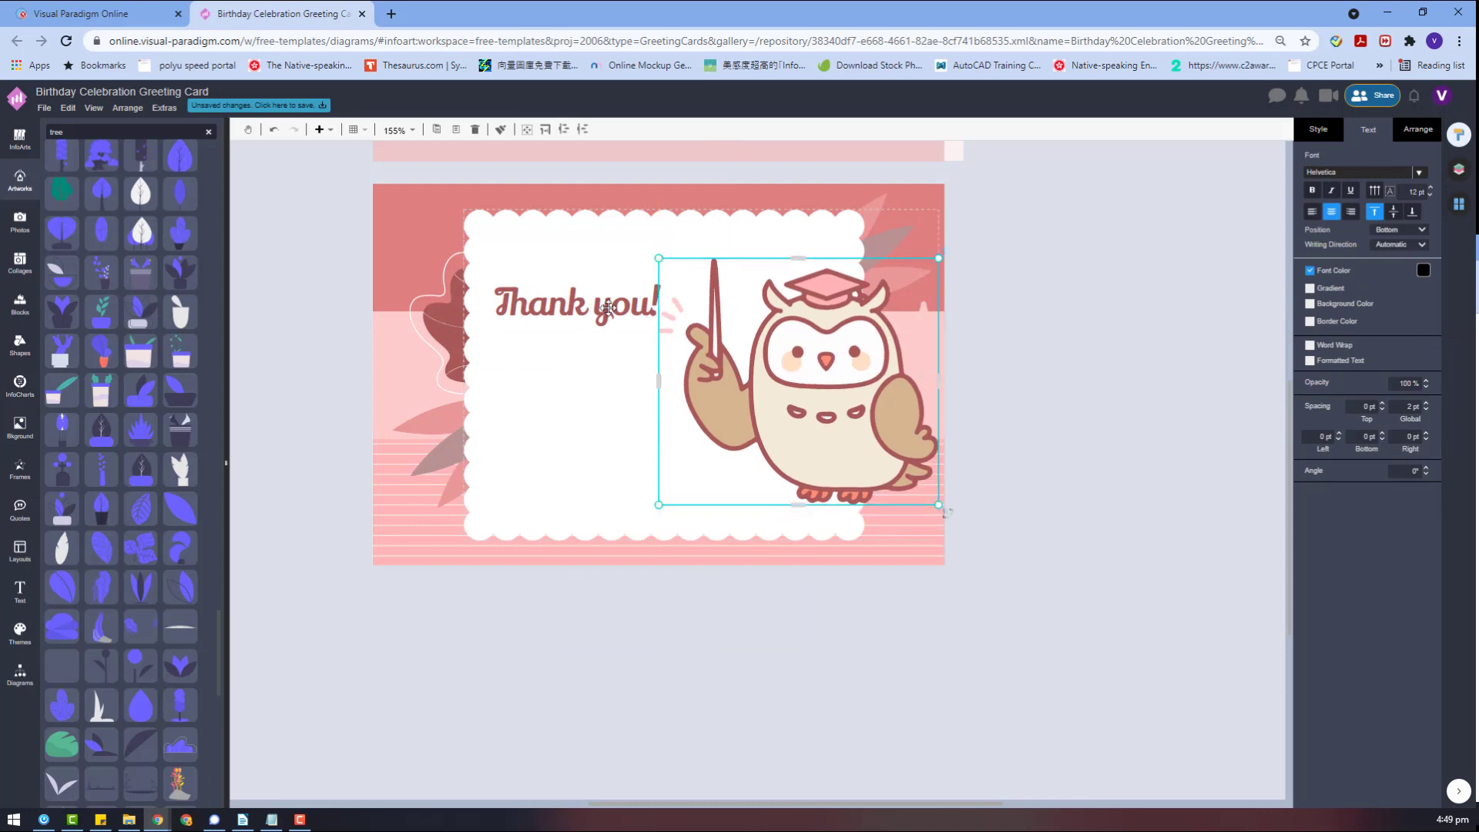
Bring the "Thank you!" heading to the front, enlarge it further and place it along the panel's top edge
{"action": "right_click", "coordinate": [612, 306]}
{"action": "mouse_move", "coordinate": [698, 478]}
{"action": "left_click", "coordinate": [856, 469]}
{"action": "left_click_drag", "start_coordinate": [571, 304], "coordinate": [573, 462]}
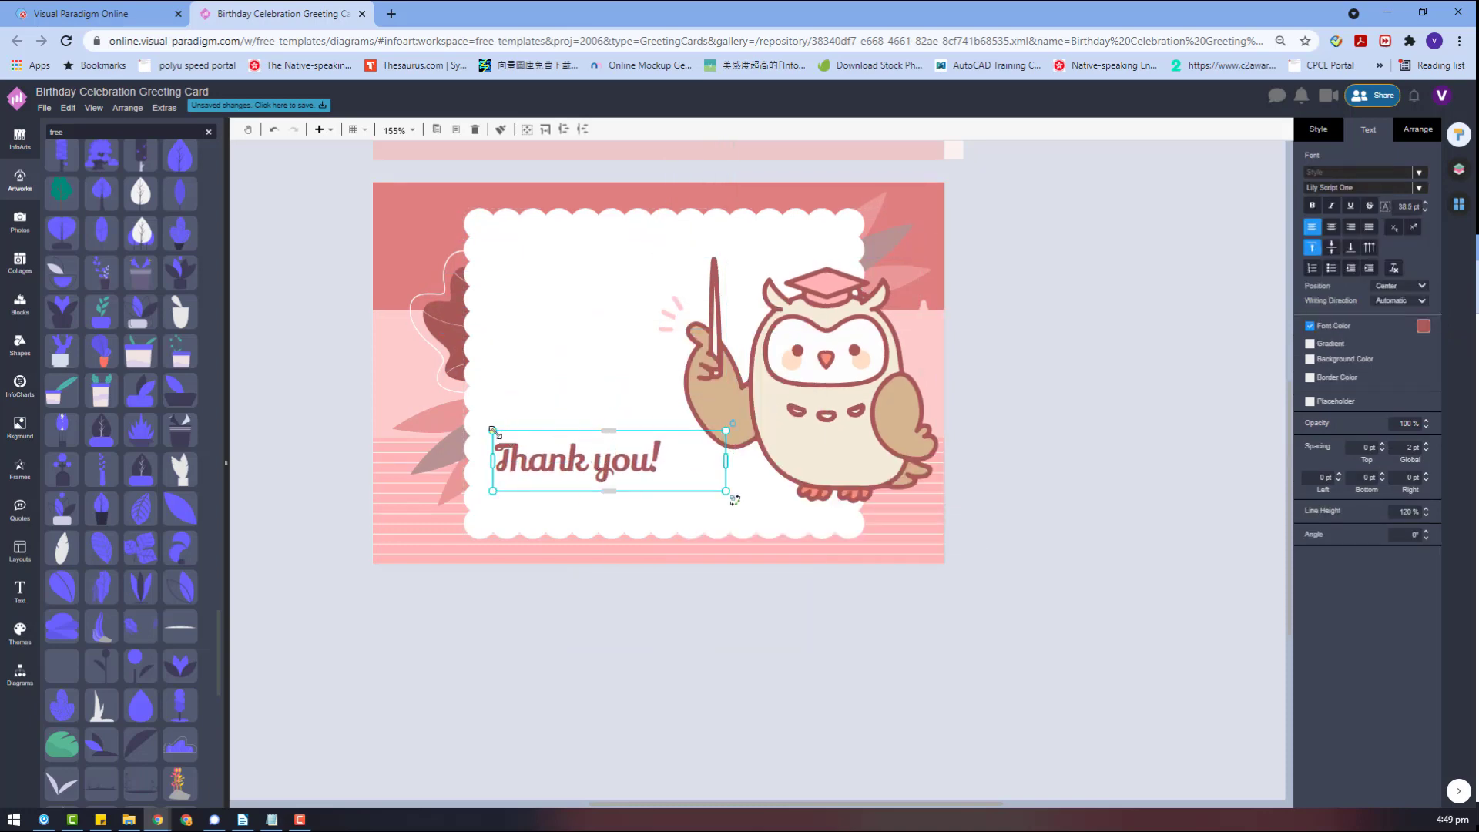
{"action": "left_click_drag", "start_coordinate": [494, 430], "coordinate": [441, 417]}
{"action": "left_click_drag", "start_coordinate": [596, 444], "coordinate": [670, 257]}
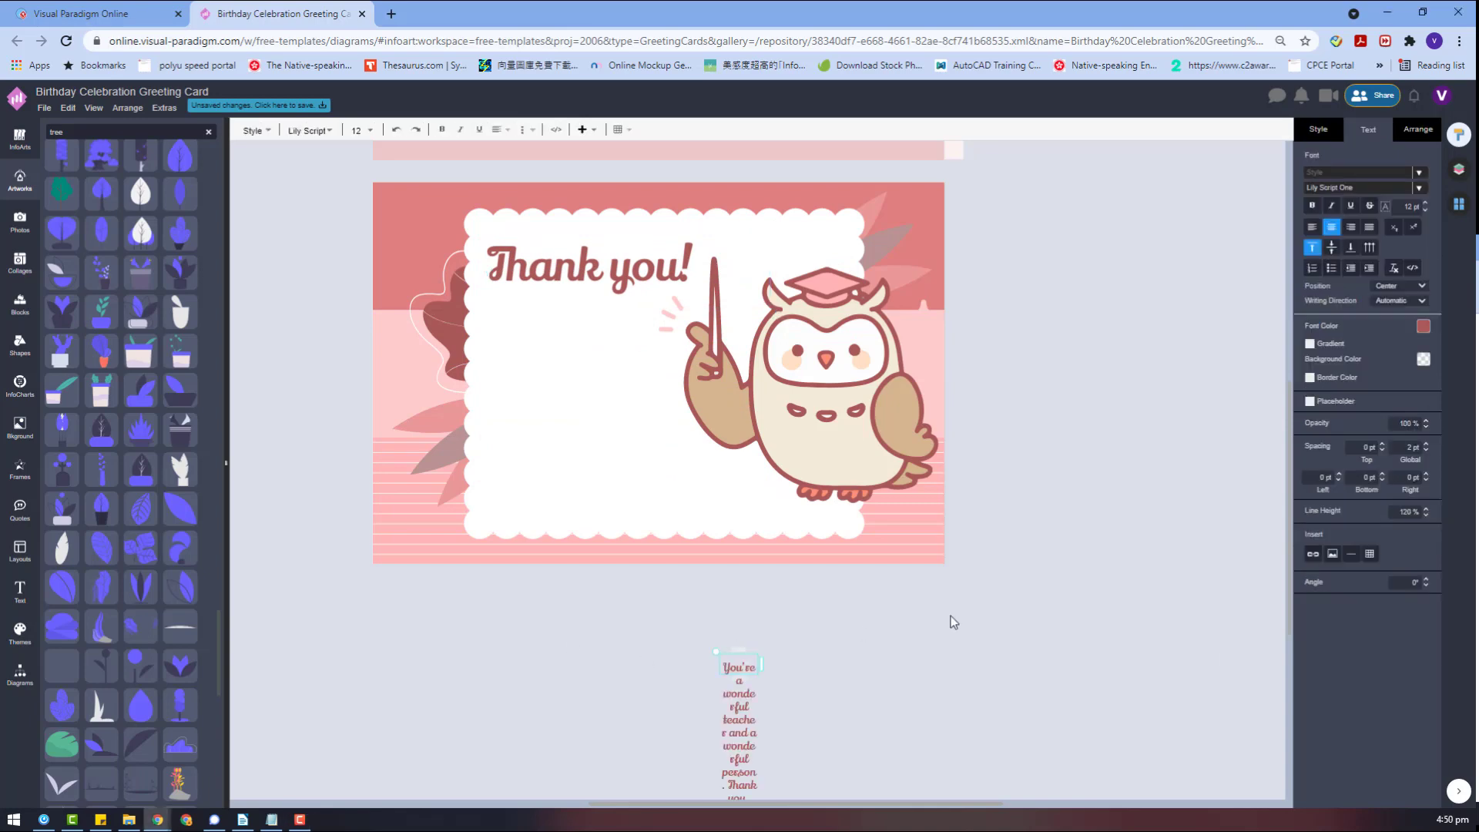
Place the message to the teacher in a widened text box beneath the heading and set its font to Inika
{"action": "left_click", "coordinate": [951, 616]}
{"action": "left_click_drag", "start_coordinate": [749, 752], "coordinate": [657, 413]}
{"action": "left_click", "coordinate": [1419, 188]}
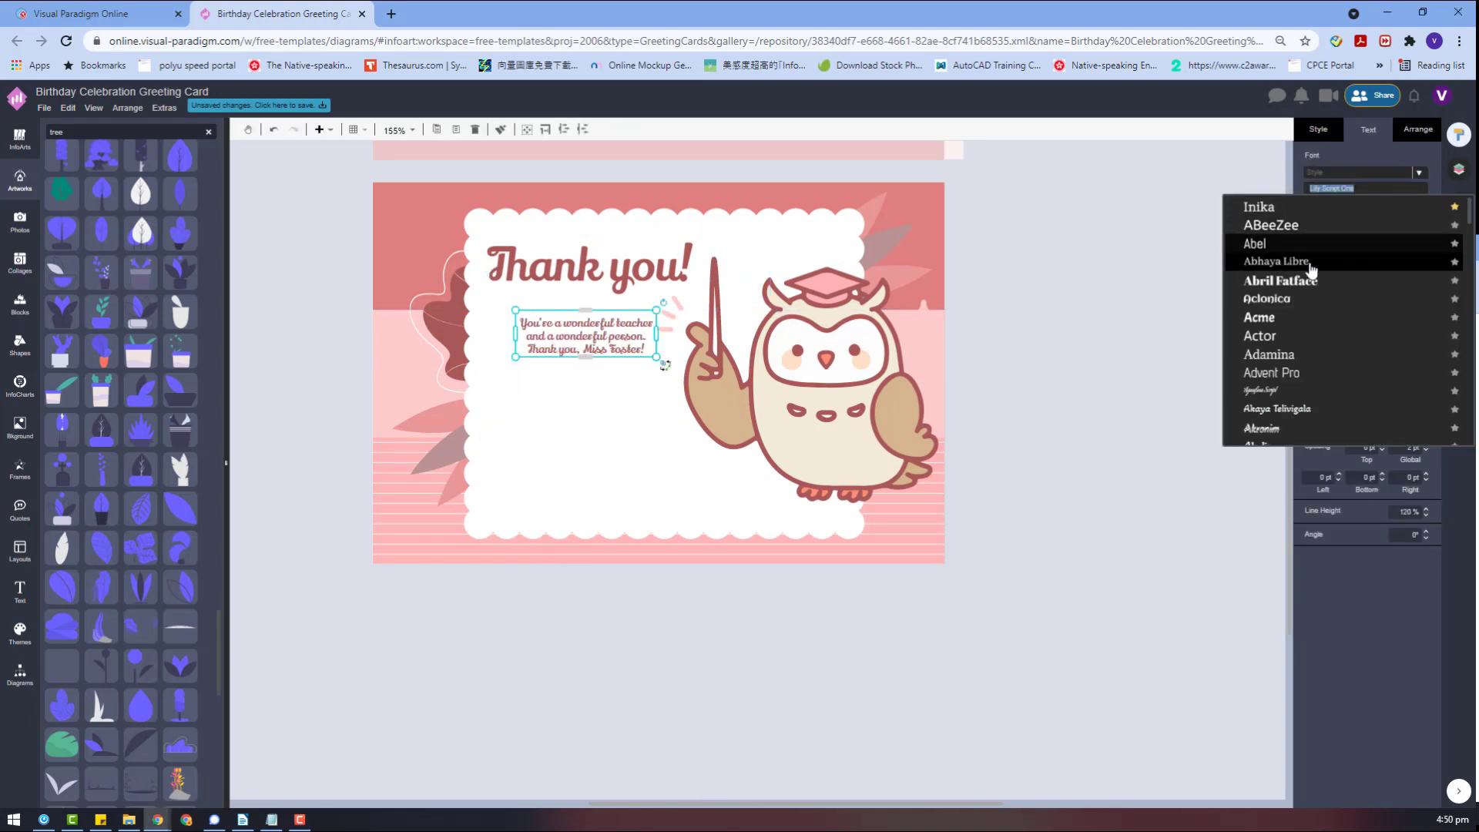
{"action": "left_click", "coordinate": [1378, 208]}
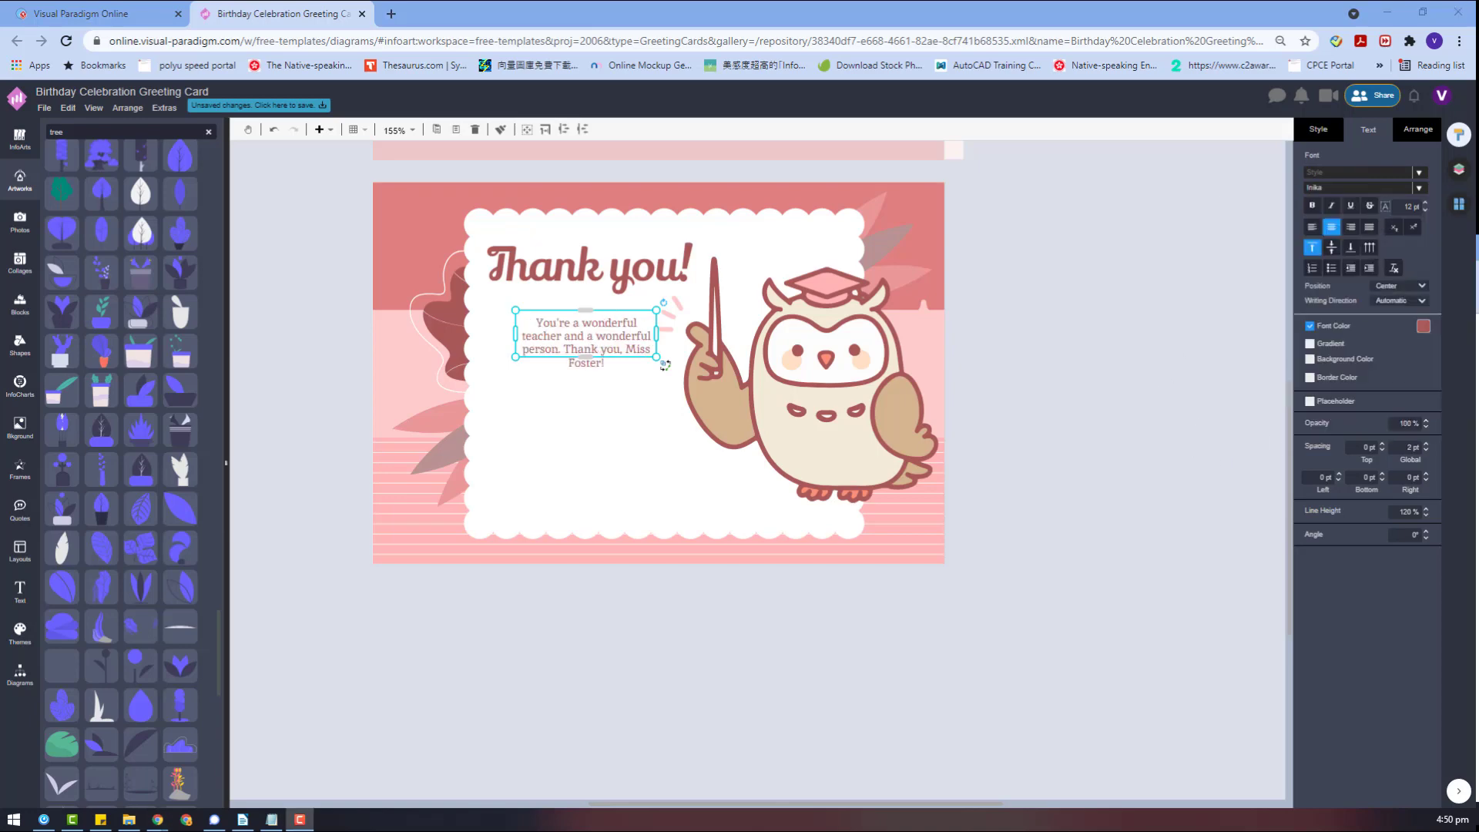
Move the message to the panel's lower left, then shrink the "Thank you!" heading and place it directly above the message
{"action": "left_click_drag", "start_coordinate": [596, 351], "coordinate": [644, 433]}
{"action": "left_click", "coordinate": [830, 385]}
{"action": "left_click", "coordinate": [784, 439]}
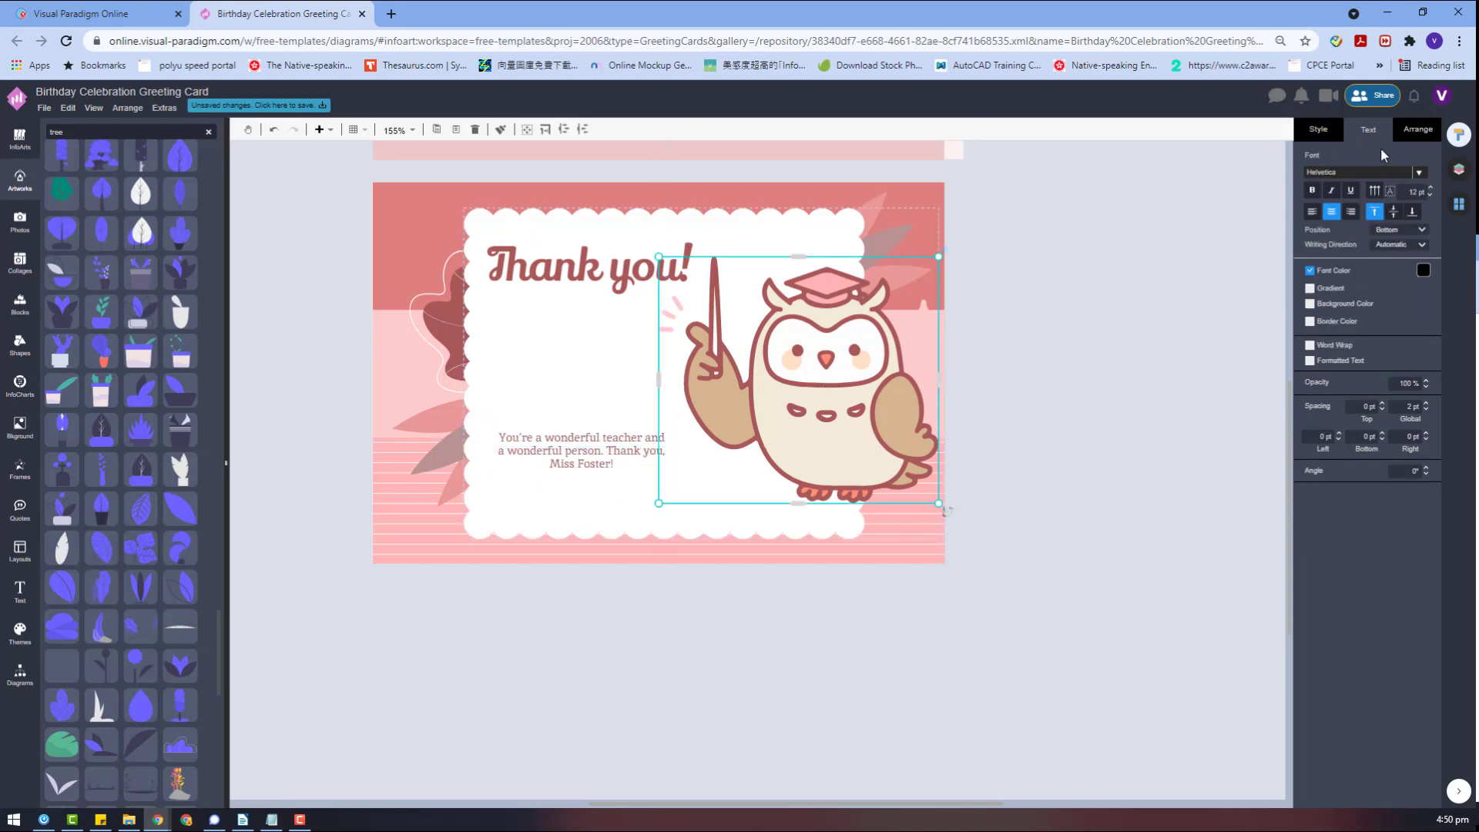
{"action": "left_click", "coordinate": [655, 432]}
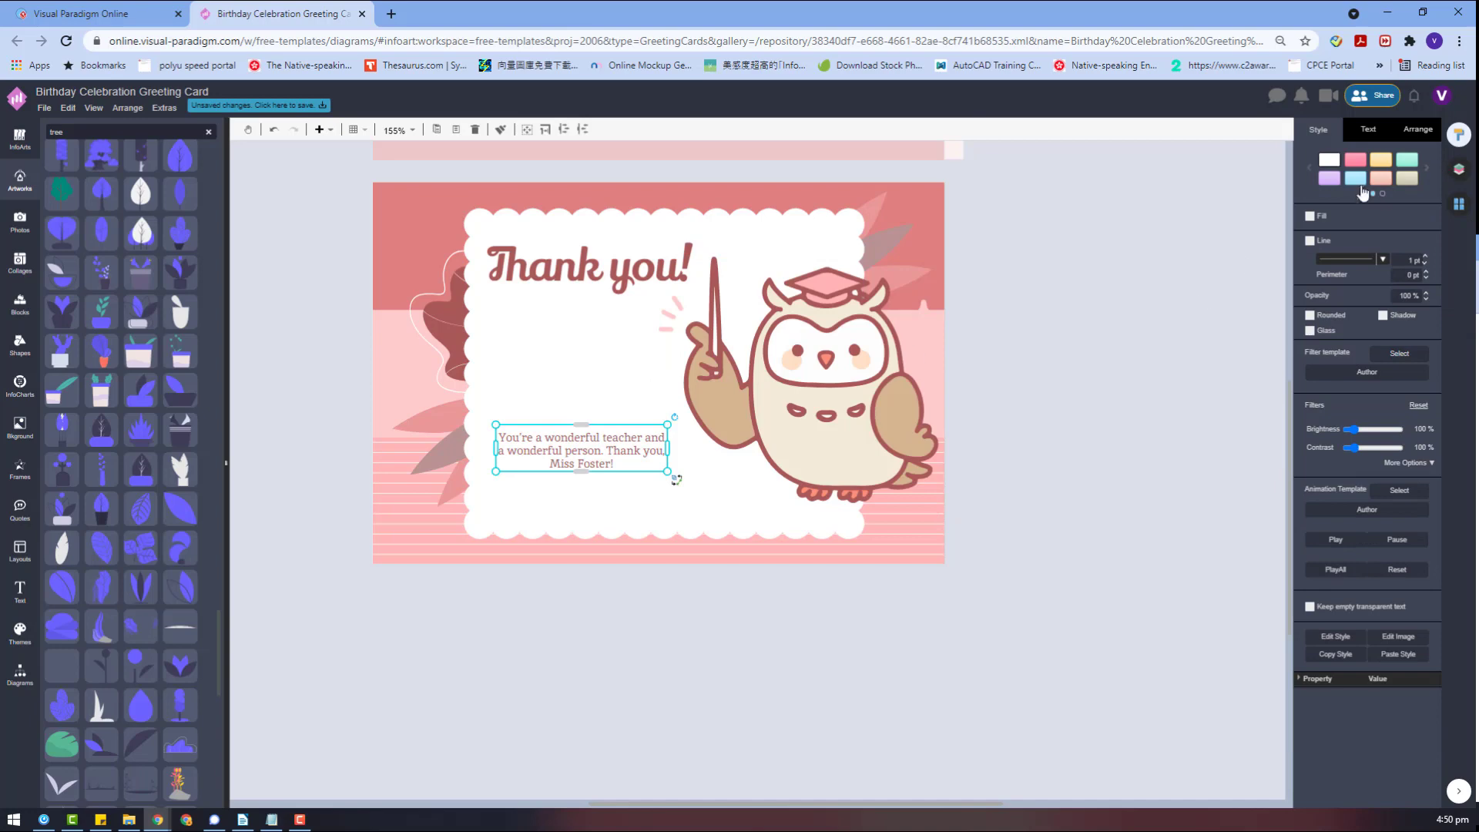
{"action": "left_click", "coordinate": [616, 264]}
{"action": "left_click_drag", "start_coordinate": [773, 229], "coordinate": [650, 290]}
{"action": "left_click_drag", "start_coordinate": [594, 293], "coordinate": [631, 419]}
{"action": "left_click", "coordinate": [1361, 137]}
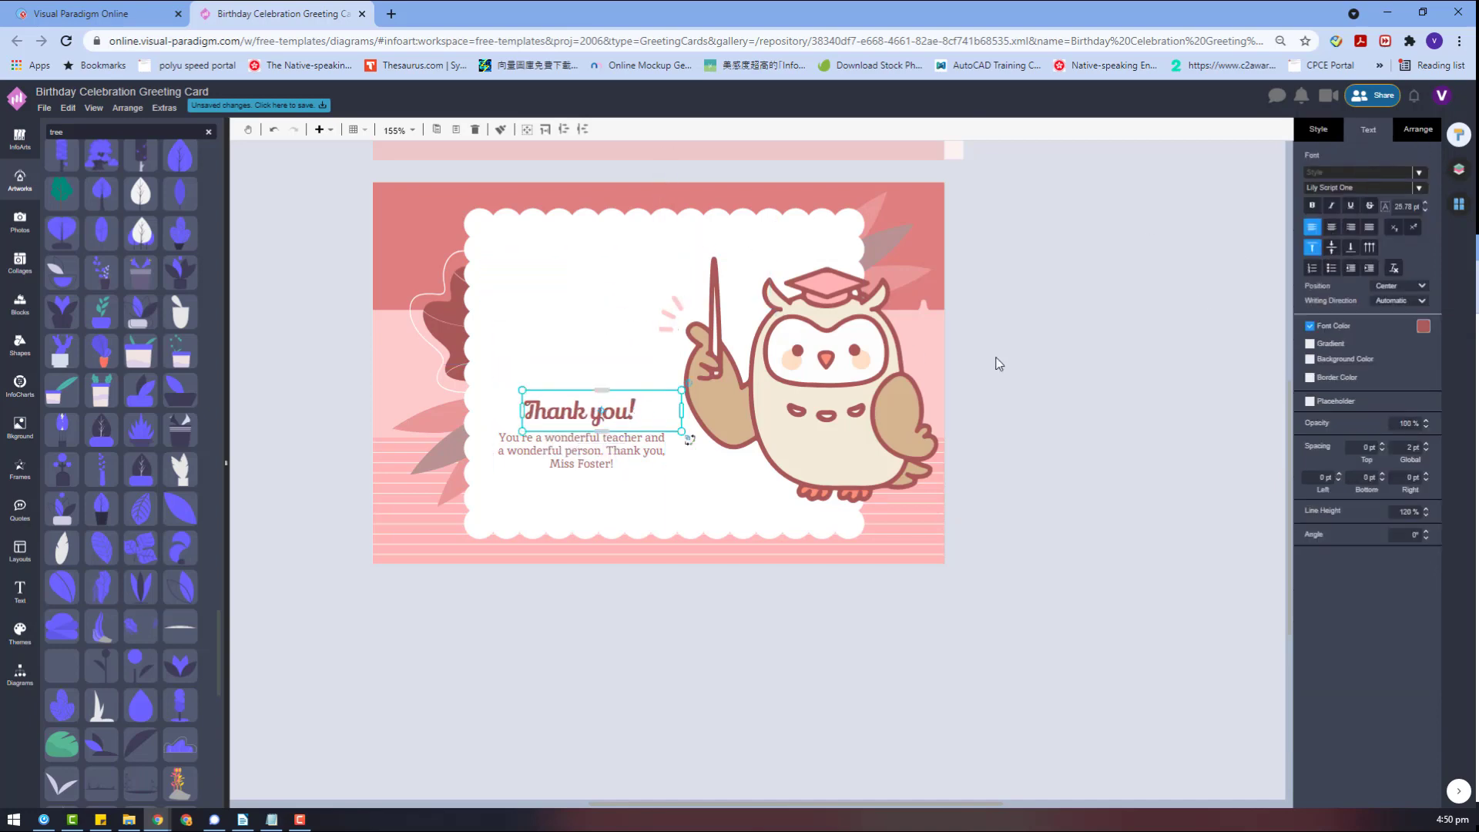
Center the heading over the message and widen the message box so its text wraps onto two lines
{"action": "left_click", "coordinate": [616, 436], "text": "shift"}
{"action": "left_click", "coordinate": [1416, 137]}
{"action": "left_click", "coordinate": [1337, 219]}
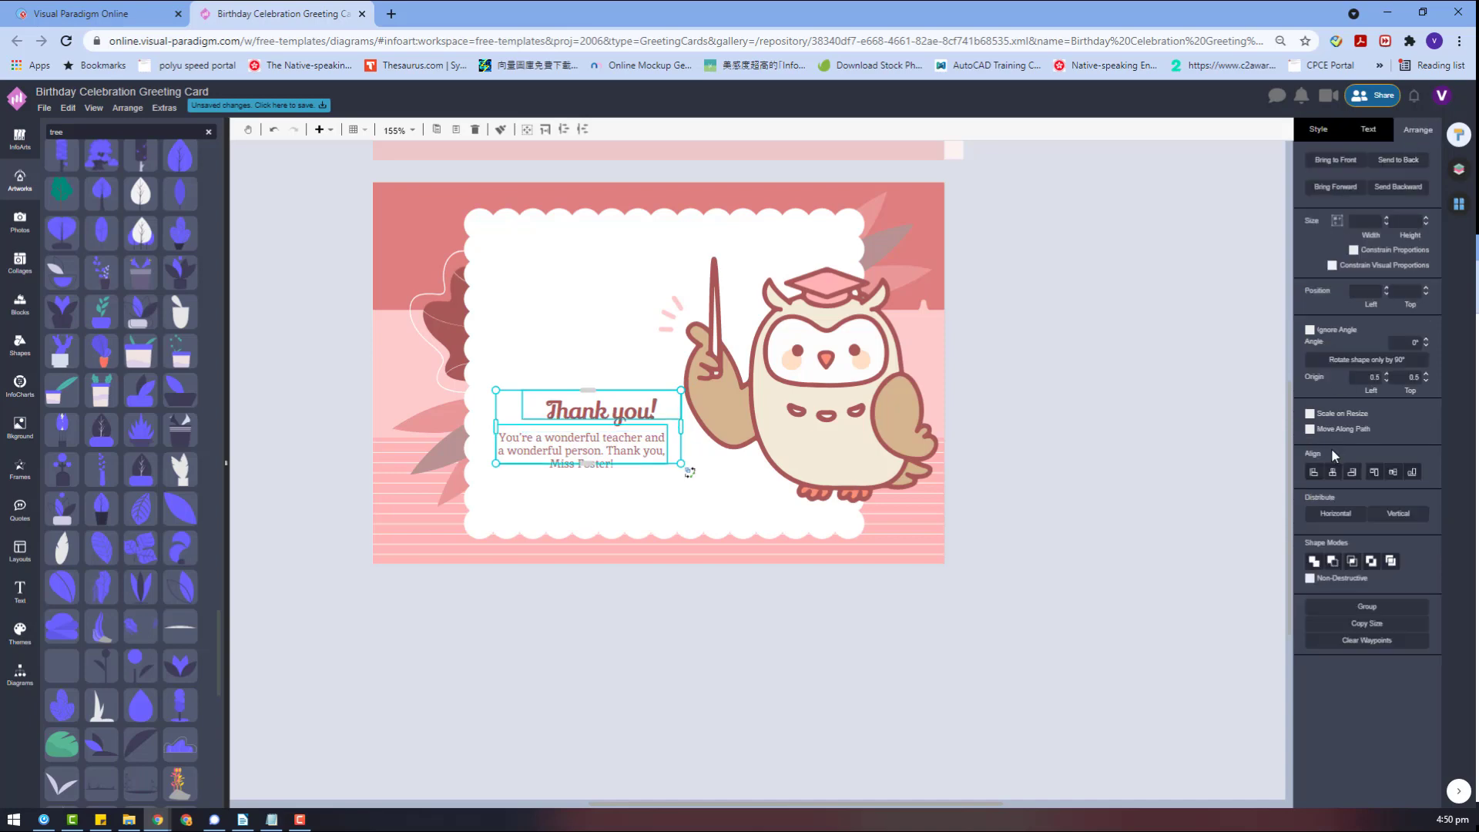
{"action": "left_click", "coordinate": [1333, 474]}
{"action": "left_click_drag", "start_coordinate": [650, 436], "coordinate": [693, 471]}
{"action": "left_click", "coordinate": [648, 583]}
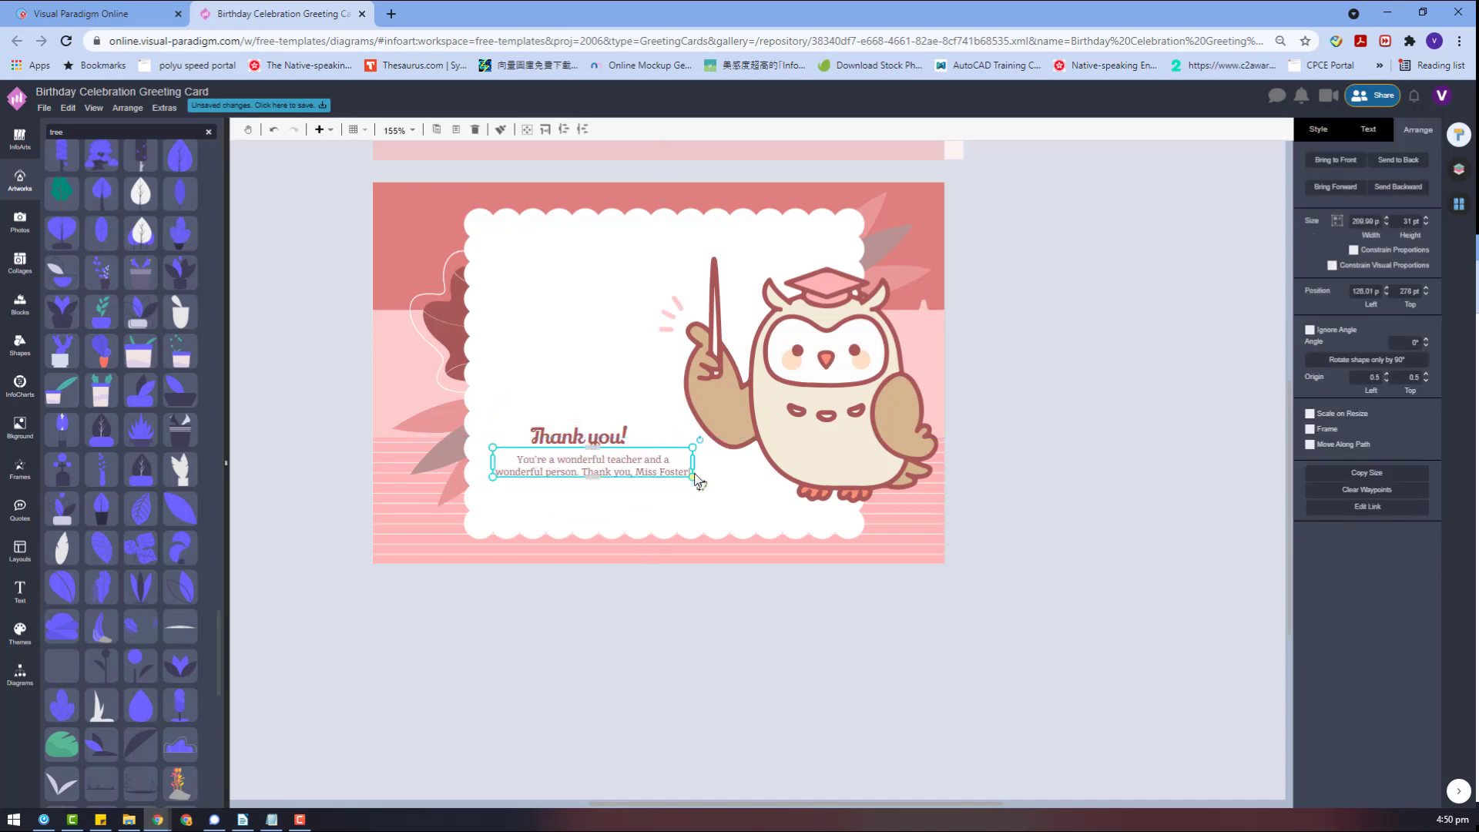
Enlarge the heading slightly, group it with the message and scale up the group in the panel's lower part
{"action": "left_click", "coordinate": [601, 420]}
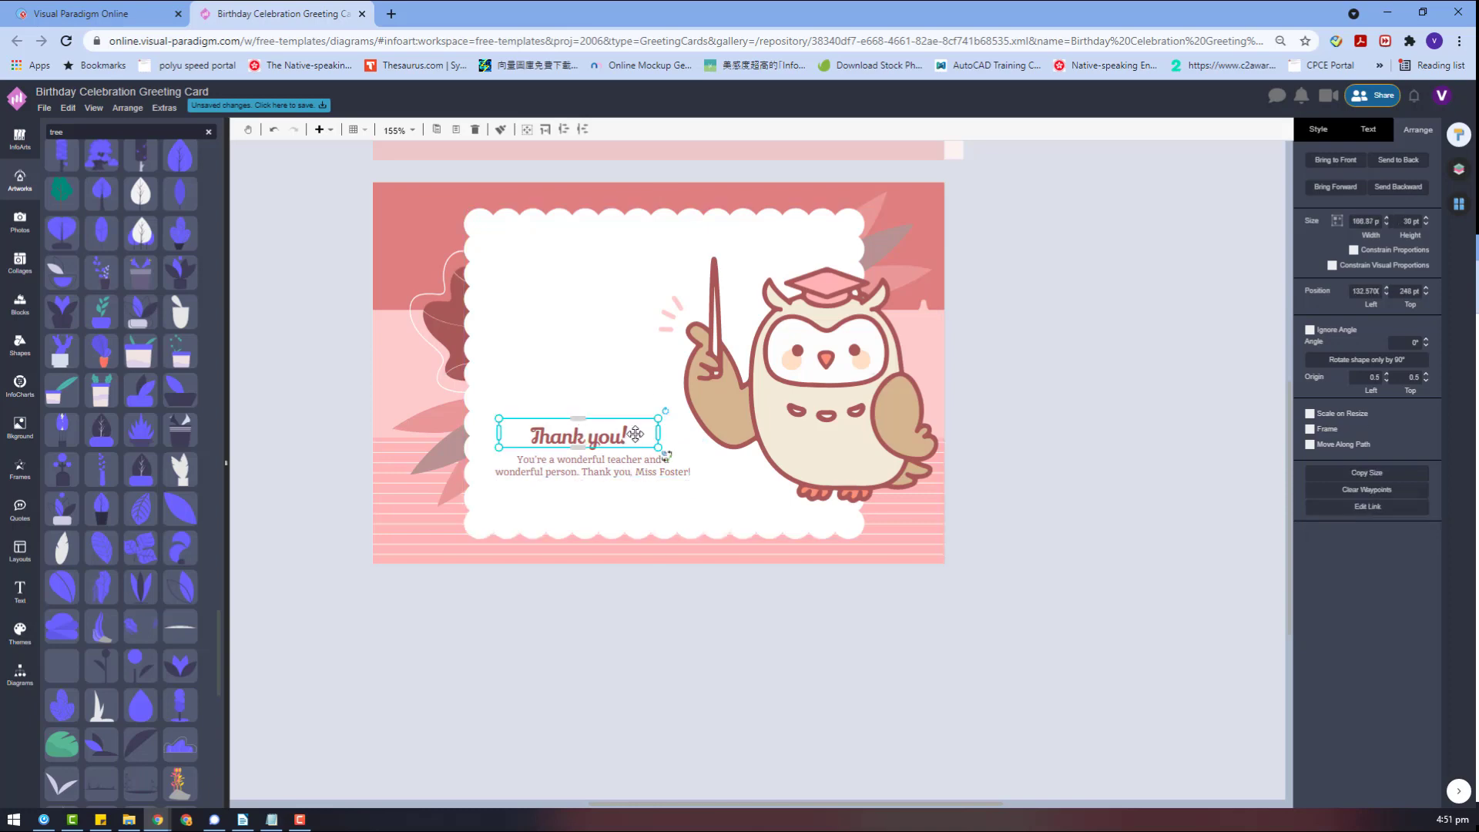
{"action": "left_click", "coordinate": [593, 465], "text": "shift"}
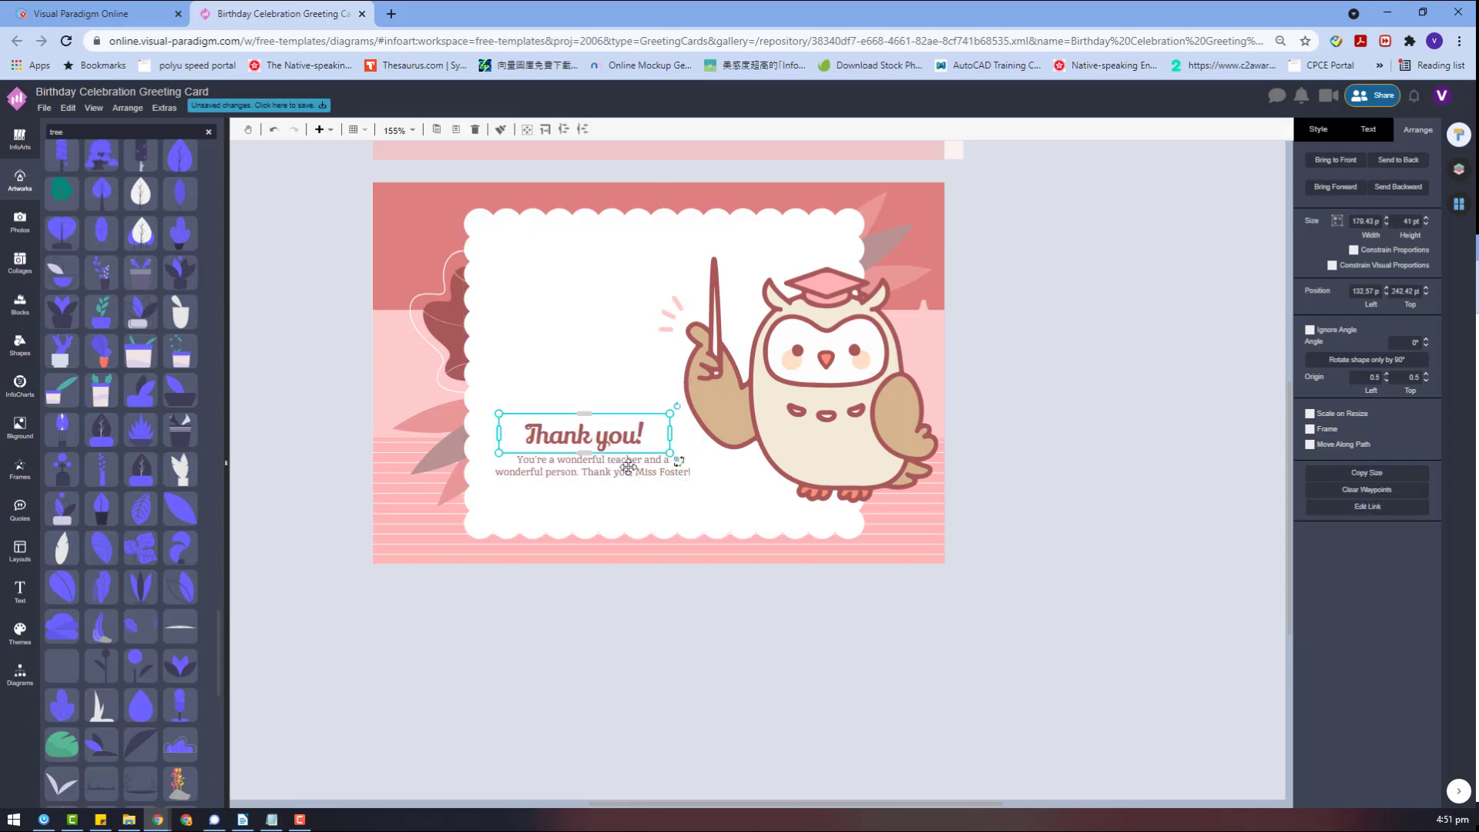
{"action": "key", "text": "ctrl+g"}
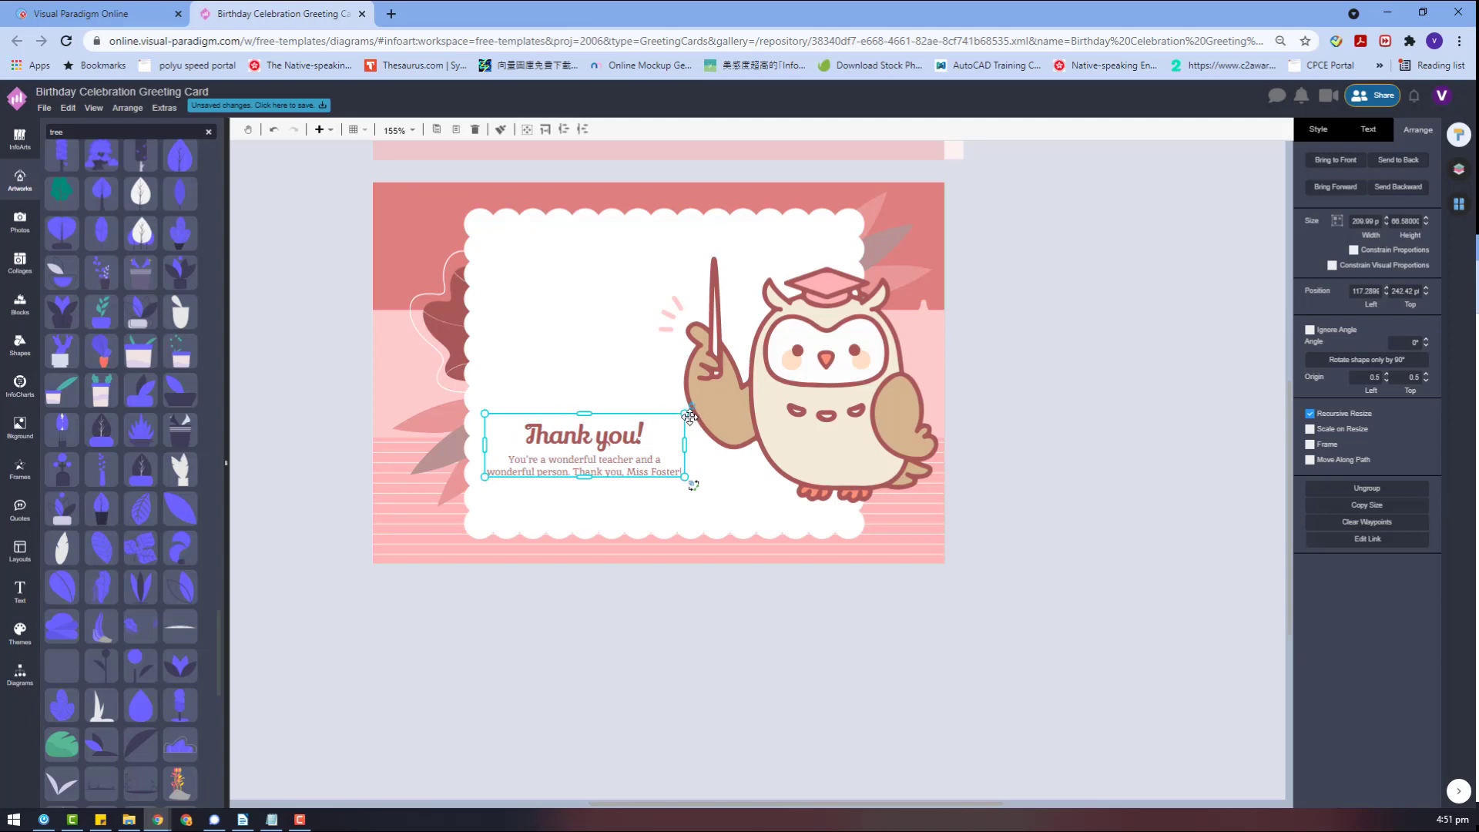
{"action": "left_click_drag", "start_coordinate": [687, 415], "coordinate": [726, 402]}
{"action": "left_click_drag", "start_coordinate": [648, 433], "coordinate": [653, 456]}
{"action": "left_click_drag", "start_coordinate": [486, 425], "coordinate": [485, 422]}
{"action": "left_click", "coordinate": [629, 580]}
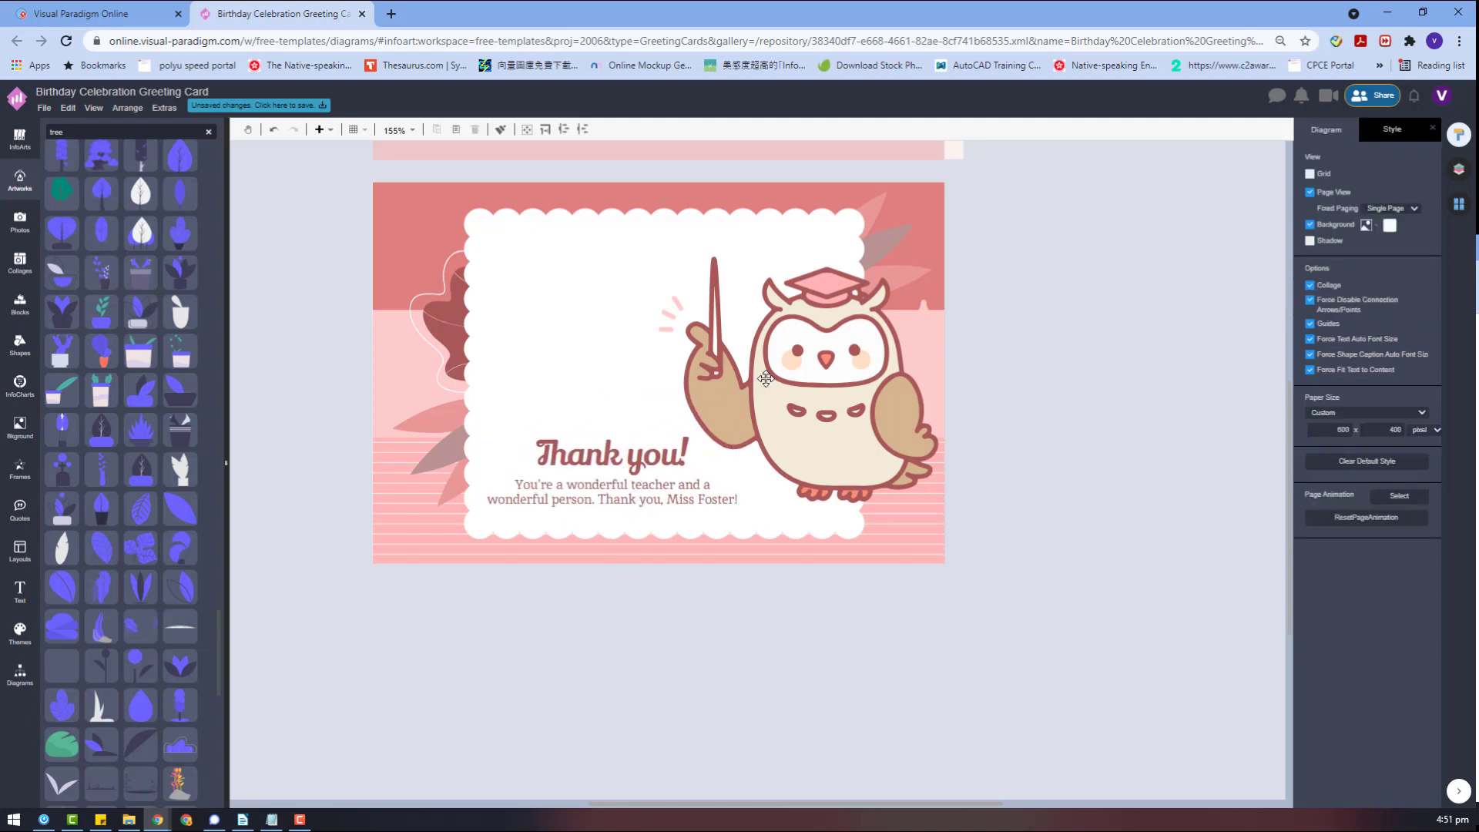
Move the owl above the thank-you text and ungroup it from the scalloped panel
{"action": "left_click_drag", "start_coordinate": [765, 378], "coordinate": [667, 321]}
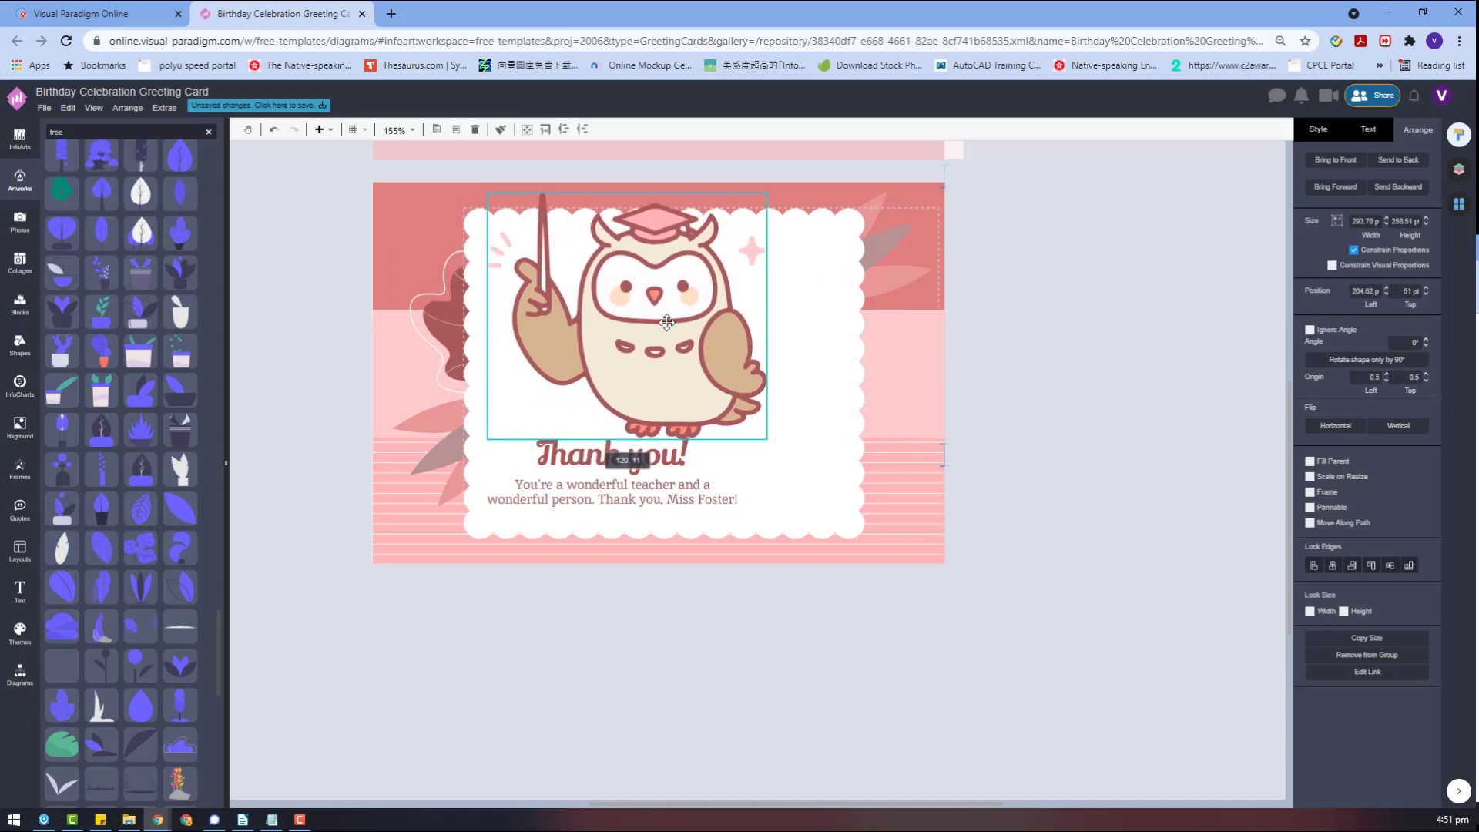
{"action": "left_click", "coordinate": [1079, 408]}
{"action": "left_click", "coordinate": [703, 328]}
{"action": "right_click", "coordinate": [702, 328]}
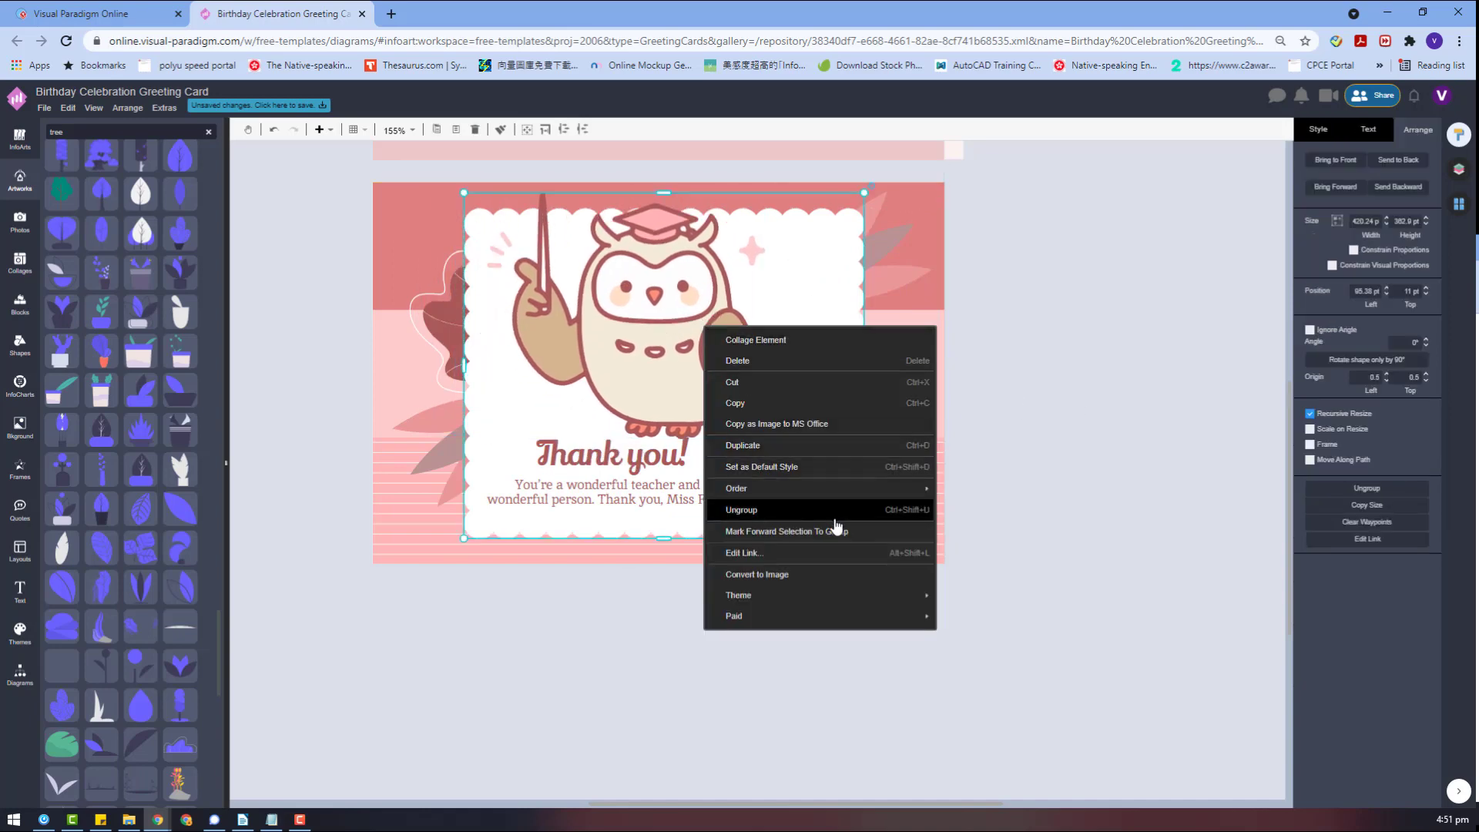
{"action": "left_click", "coordinate": [834, 514]}
Bring the grouped heading and message to the front
{"action": "left_click", "coordinate": [929, 668]}
{"action": "left_click_drag", "start_coordinate": [943, 671], "coordinate": [416, 419]}
{"action": "right_click", "coordinate": [742, 509]}
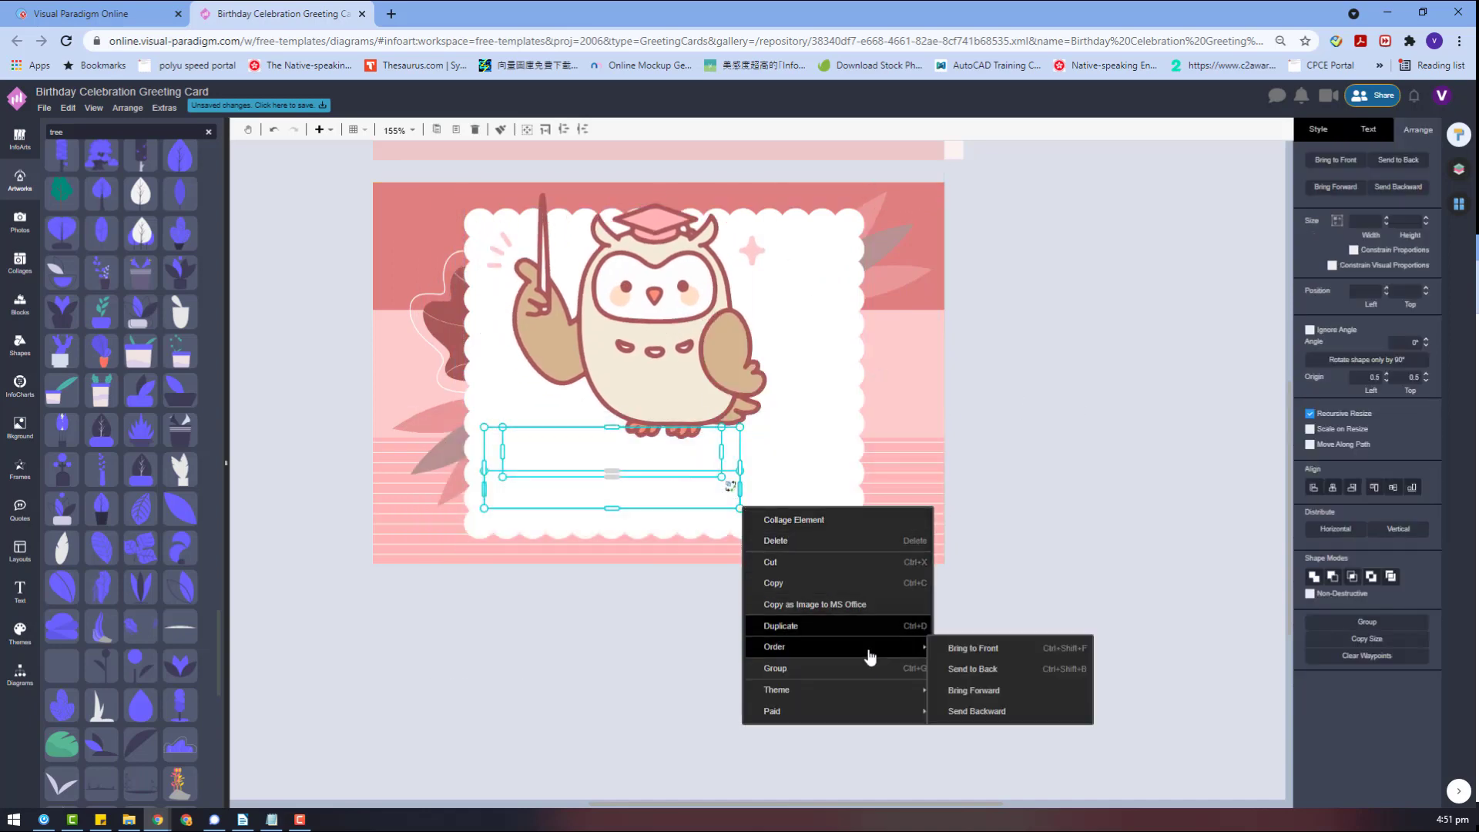
{"action": "left_click", "coordinate": [971, 644]}
{"action": "left_click", "coordinate": [923, 632]}
{"action": "left_click", "coordinate": [601, 467]}
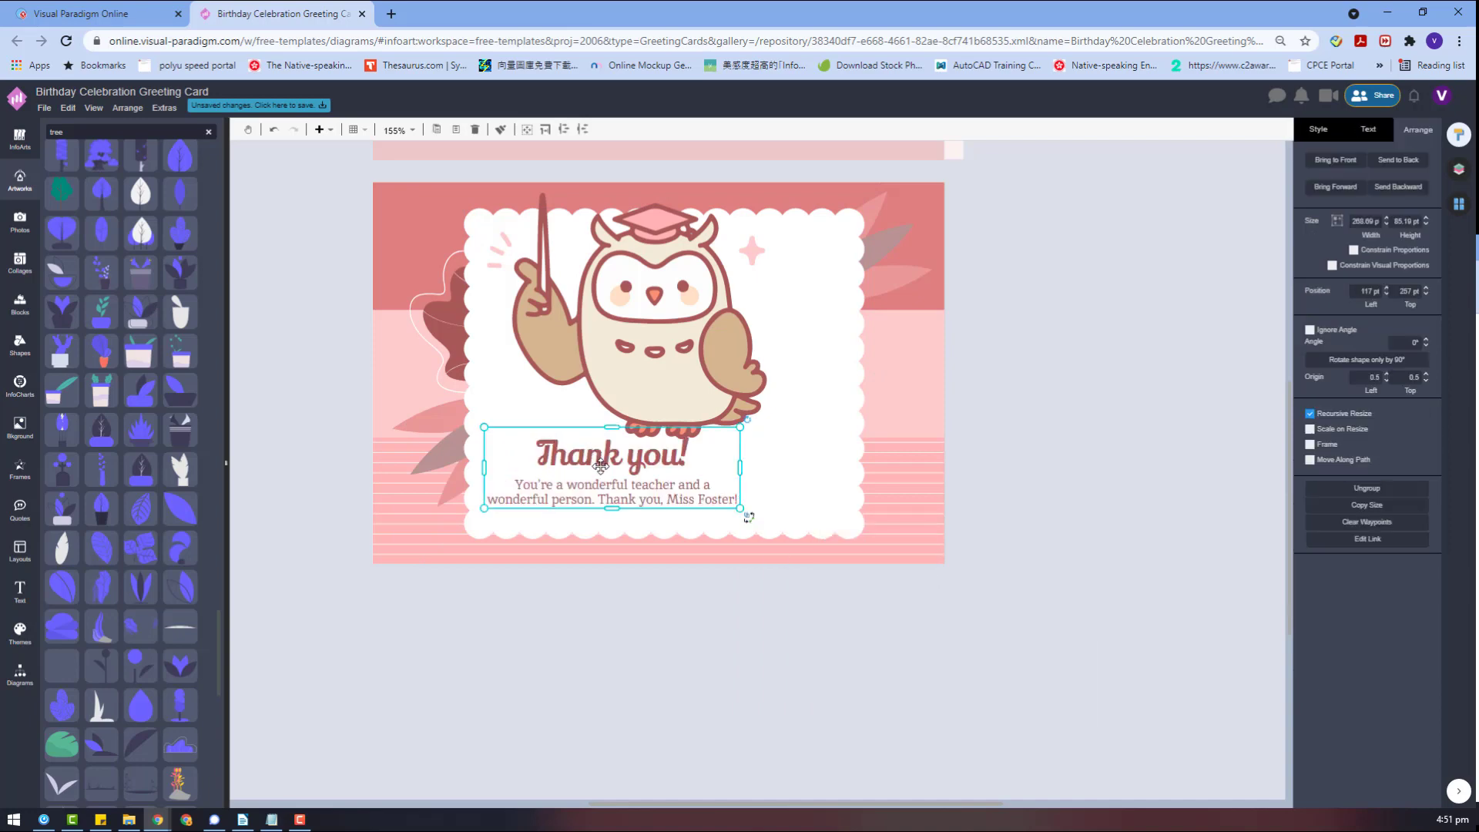
Shrink the owl to about 257 pt wide, center it over the text group and position both in the panel's middle
{"action": "left_click", "coordinate": [645, 339]}
{"action": "left_click_drag", "start_coordinate": [767, 194], "coordinate": [732, 225]}
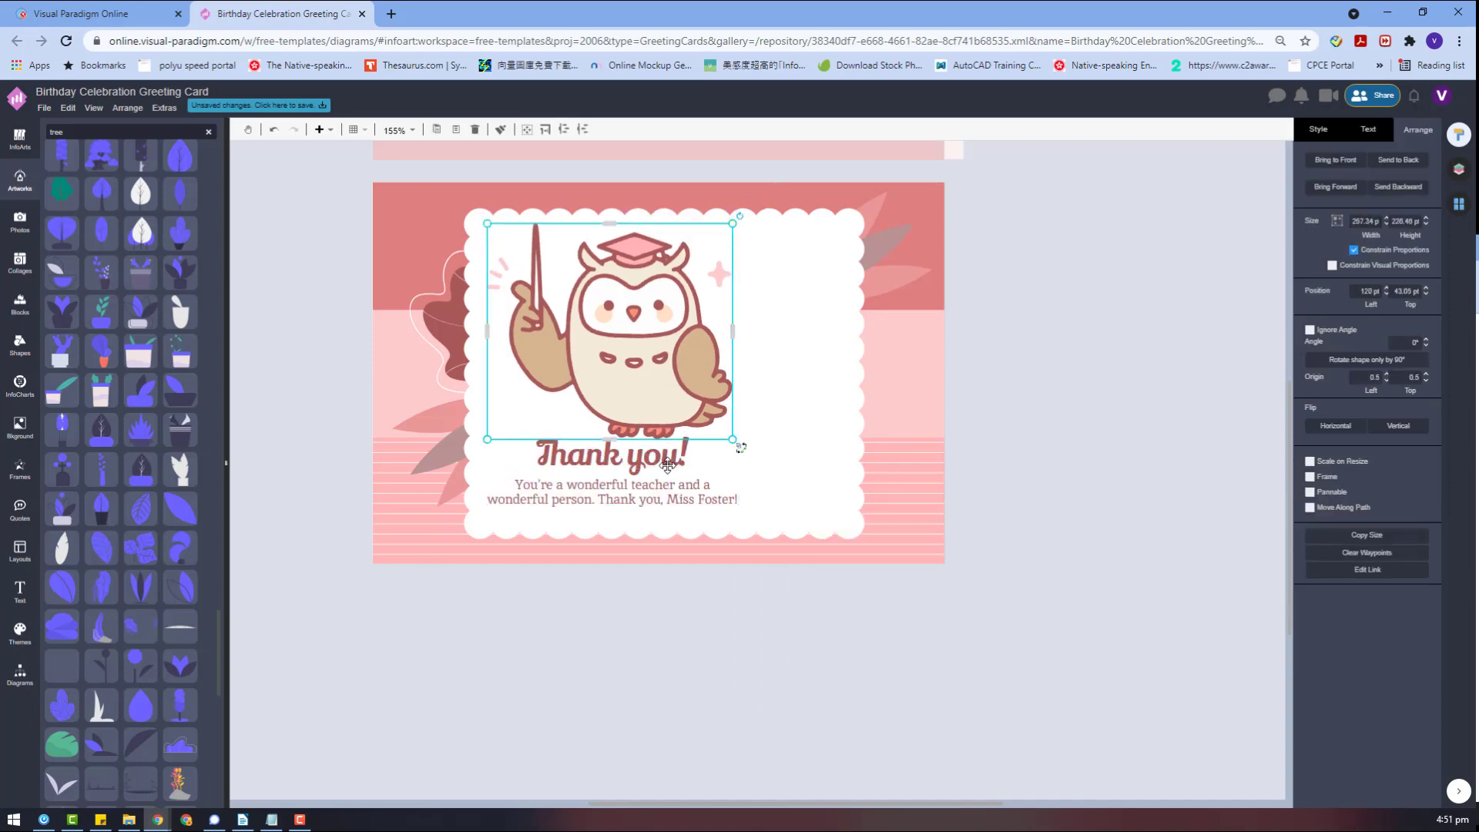
{"action": "left_click", "coordinate": [668, 465], "text": "shift"}
{"action": "left_click", "coordinate": [1335, 489]}
{"action": "mouse_move", "coordinate": [649, 344]}
{"action": "left_mouse_down"}
{"action": "mouse_move", "coordinate": [707, 353]}
{"action": "mouse_move", "coordinate": [661, 318]}
{"action": "left_mouse_up"}
{"action": "left_click", "coordinate": [1004, 370]}
{"action": "left_click", "coordinate": [746, 461], "text": "shift"}
{"action": "left_click_drag", "start_coordinate": [697, 387], "coordinate": [702, 383]}
{"action": "left_click", "coordinate": [997, 387]}
Duplicate the dark red leaf, place the copy facing outward at the panel's right edge and send it to the back
{"action": "left_click", "coordinate": [424, 316]}
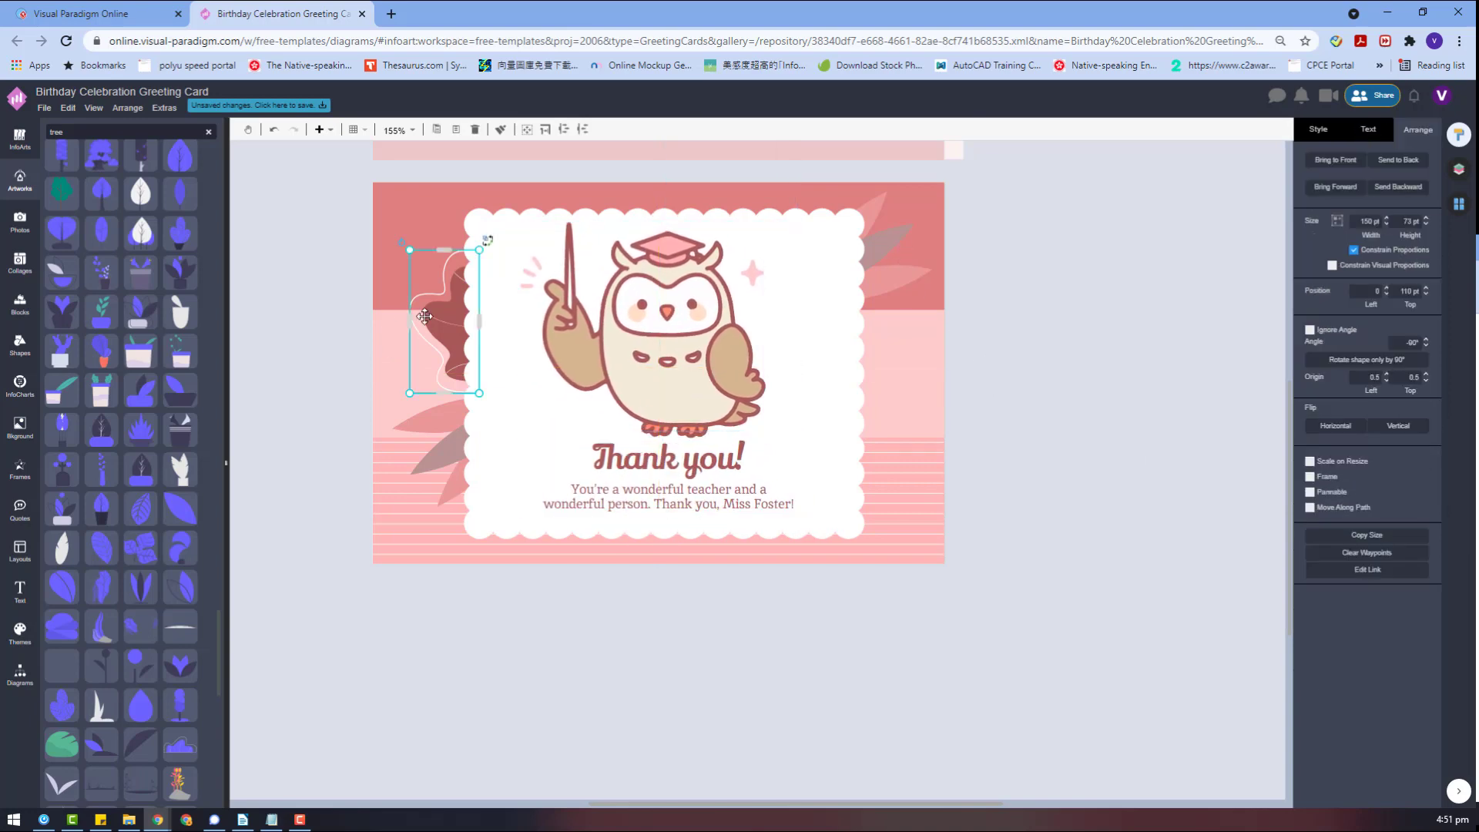
{"action": "left_click_drag", "start_coordinate": [424, 316], "coordinate": [891, 428]}
{"action": "right_click", "coordinate": [892, 402]}
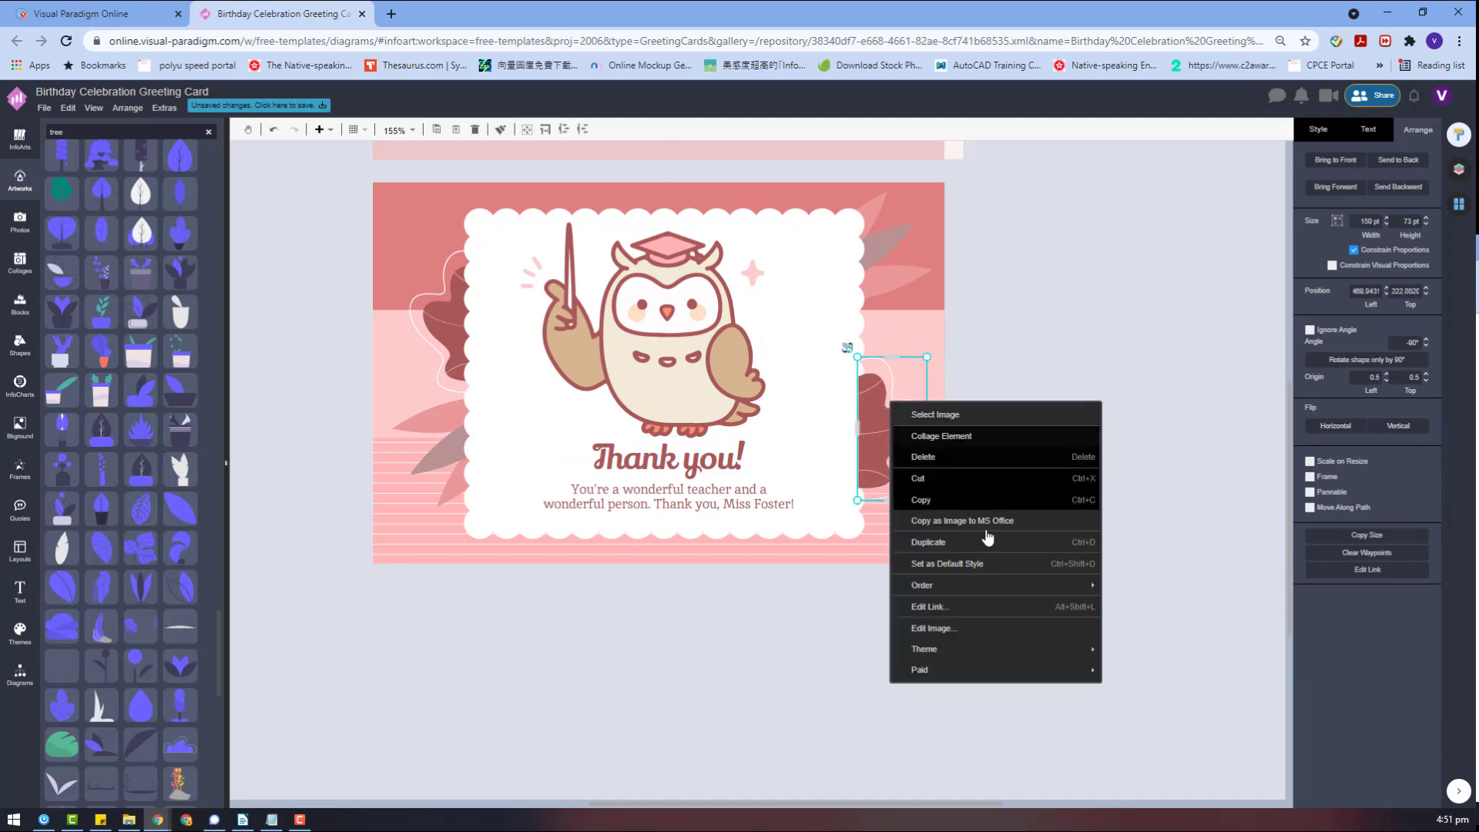
{"action": "mouse_move", "coordinate": [1002, 585]}
{"action": "left_click", "coordinate": [1133, 605]}
Send the card's pale pink and dark pink background bands to the back and move the copied leaf up the panel's right edge
{"action": "right_click", "coordinate": [935, 375]}
{"action": "mouse_move", "coordinate": [1057, 558]}
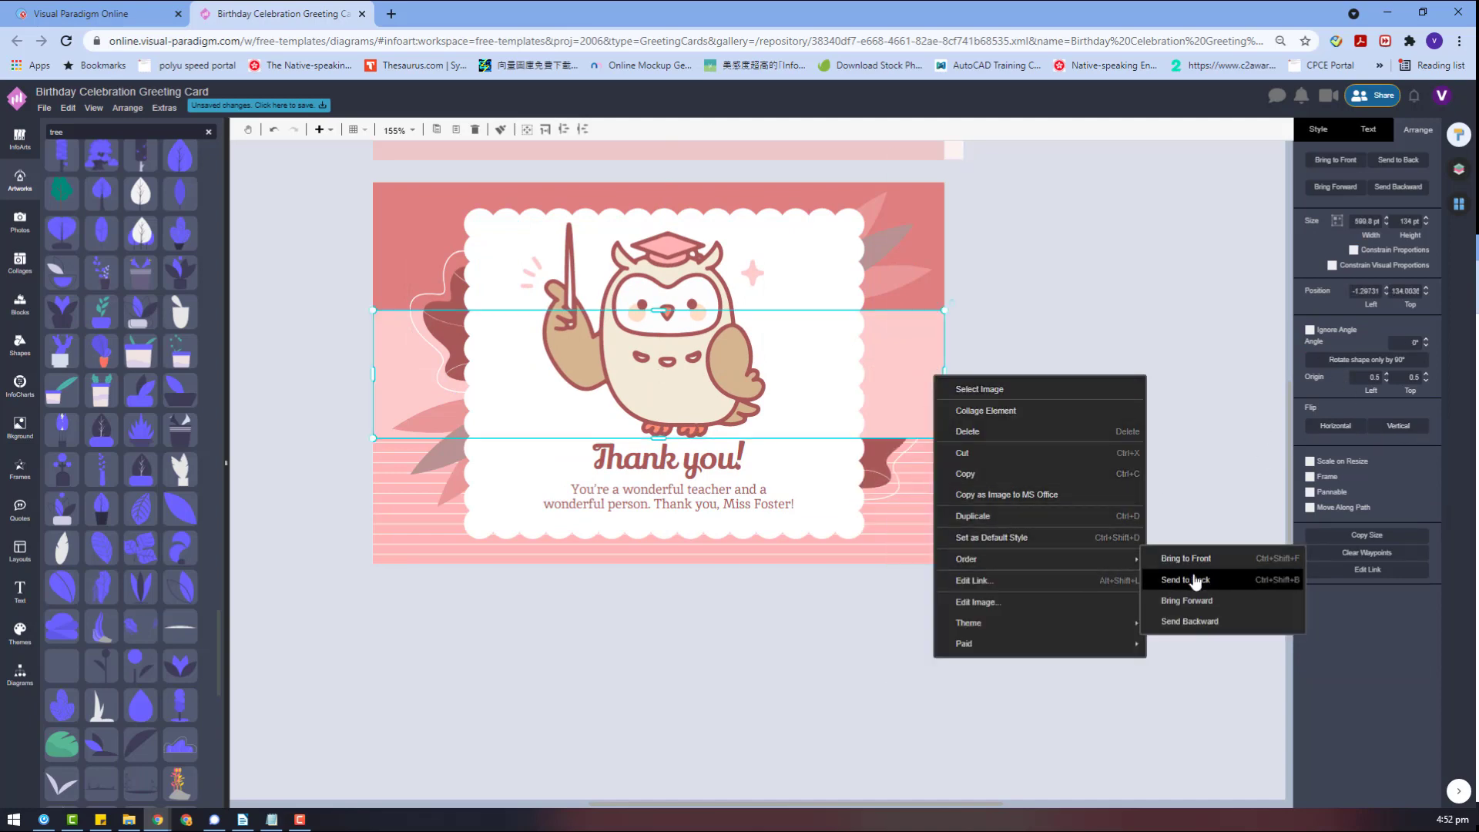
{"action": "left_click", "coordinate": [1194, 579]}
{"action": "left_click", "coordinate": [1051, 442]}
{"action": "left_click_drag", "start_coordinate": [891, 434], "coordinate": [891, 361]}
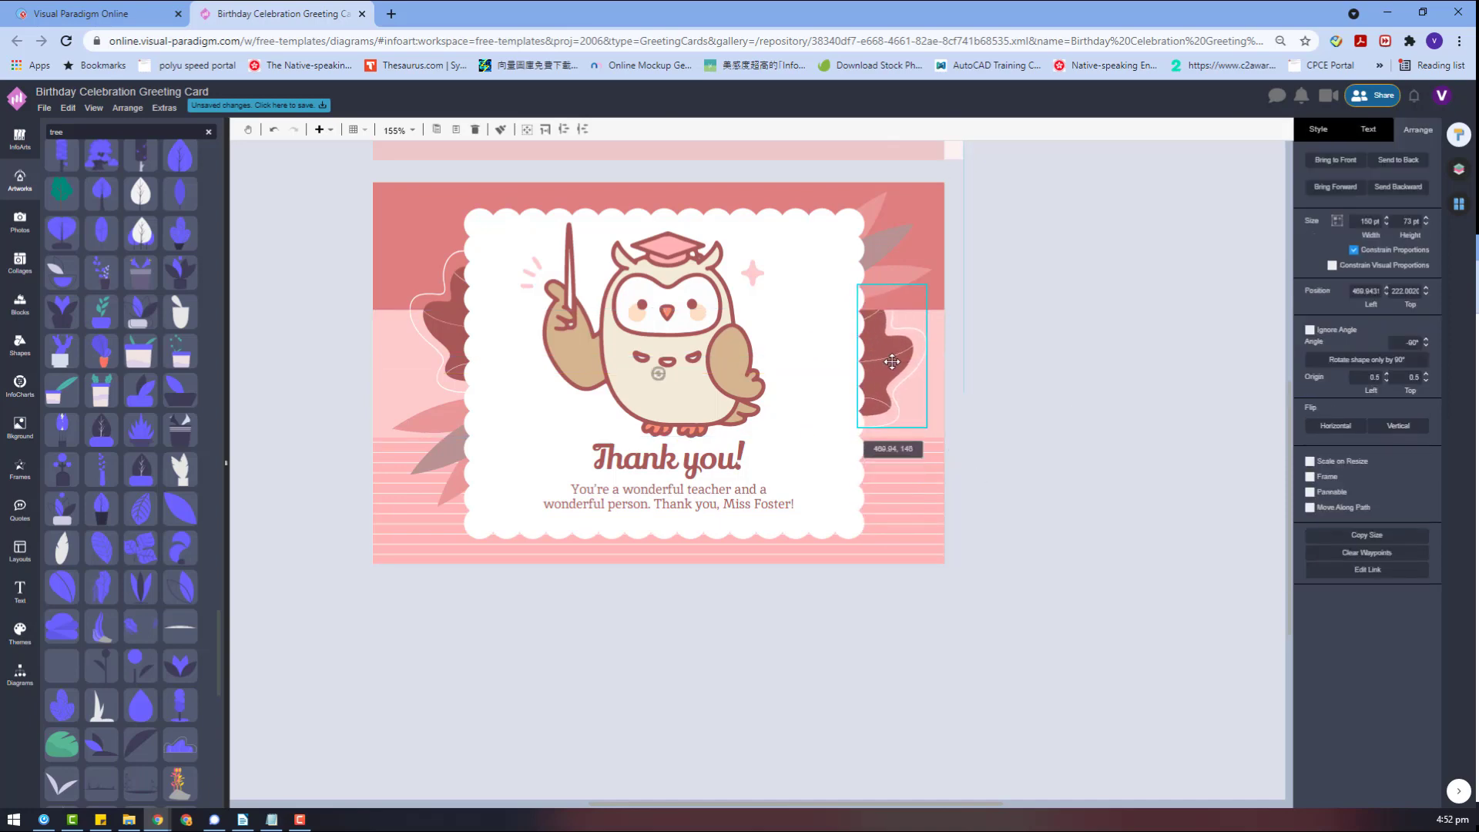
{"action": "right_click", "coordinate": [936, 219]}
{"action": "mouse_move", "coordinate": [1125, 406]}
{"action": "left_click", "coordinate": [1068, 383]}
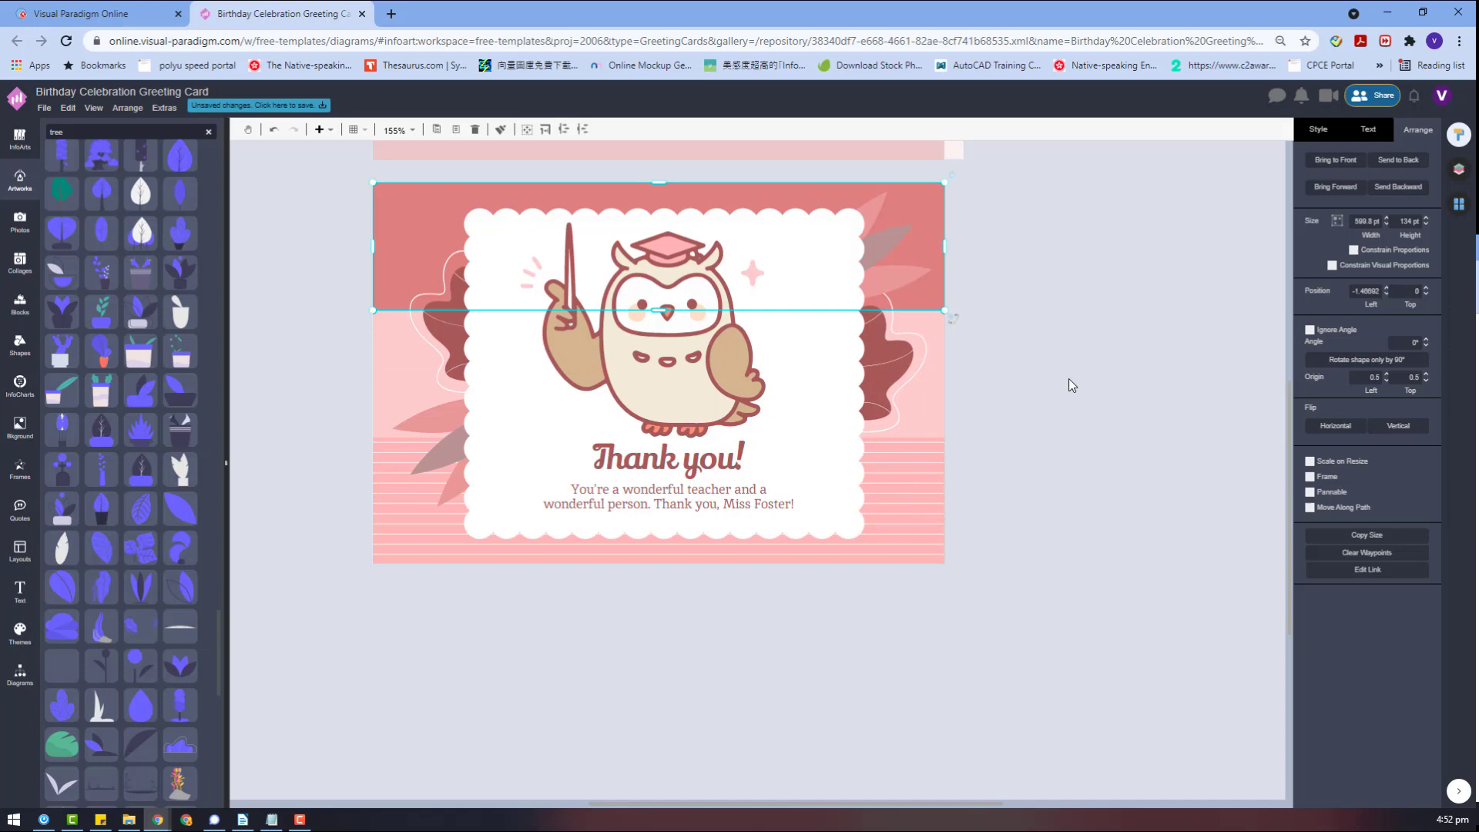
Move the dark red leaf at the panel's left edge down to a top position of 127 pt
{"action": "left_click", "coordinate": [907, 383]}
{"action": "left_click_drag", "start_coordinate": [433, 310], "coordinate": [434, 329]}
{"action": "left_click", "coordinate": [645, 618]}
{"action": "left_click", "coordinate": [451, 445]}
{"action": "left_click", "coordinate": [446, 356]}
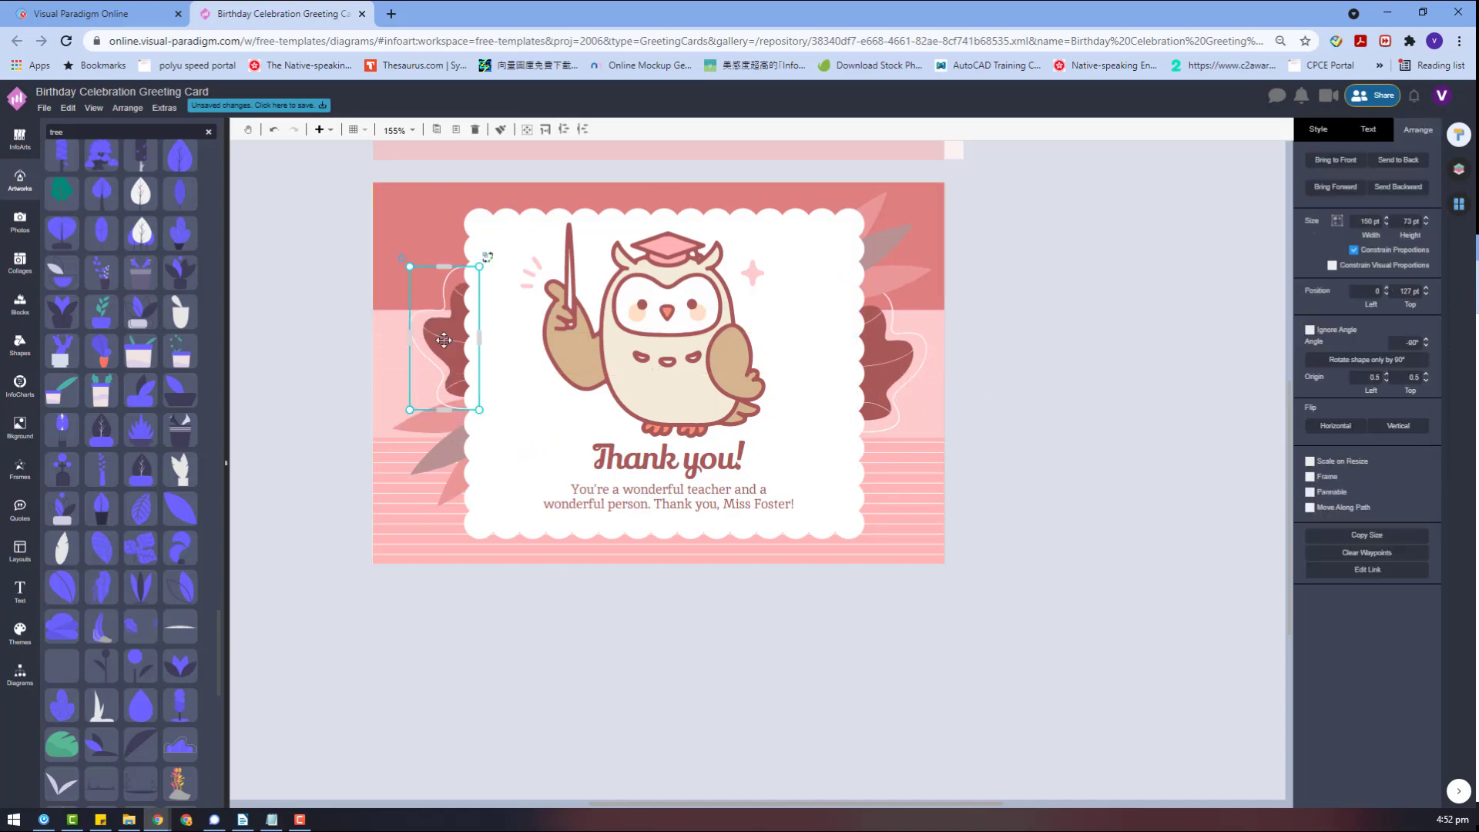
Delete the old birthday card artwork above the thank-you card
{"action": "left_click", "coordinate": [1032, 231]}
{"action": "scroll", "coordinate": [415, 353], "scroll_direction": "up", "scroll_amount": 7}
{"action": "scroll", "coordinate": [585, 458], "scroll_direction": "down", "scroll_amount": 6}
{"action": "scroll", "coordinate": [584, 458], "scroll_direction": "up", "scroll_amount": 5}
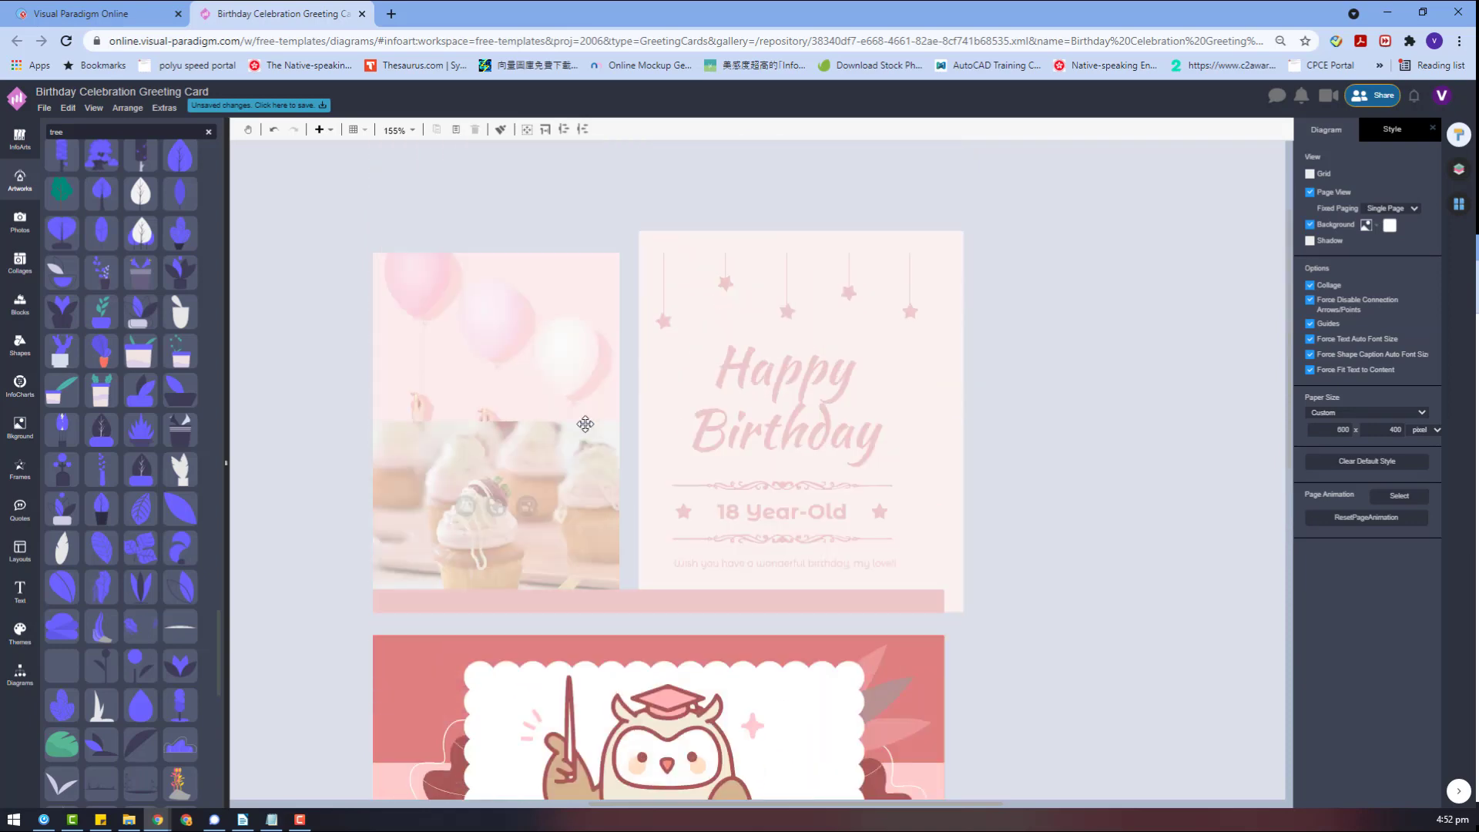
{"action": "left_click_drag", "start_coordinate": [333, 196], "coordinate": [959, 655]}
{"action": "key", "text": "Delete"}
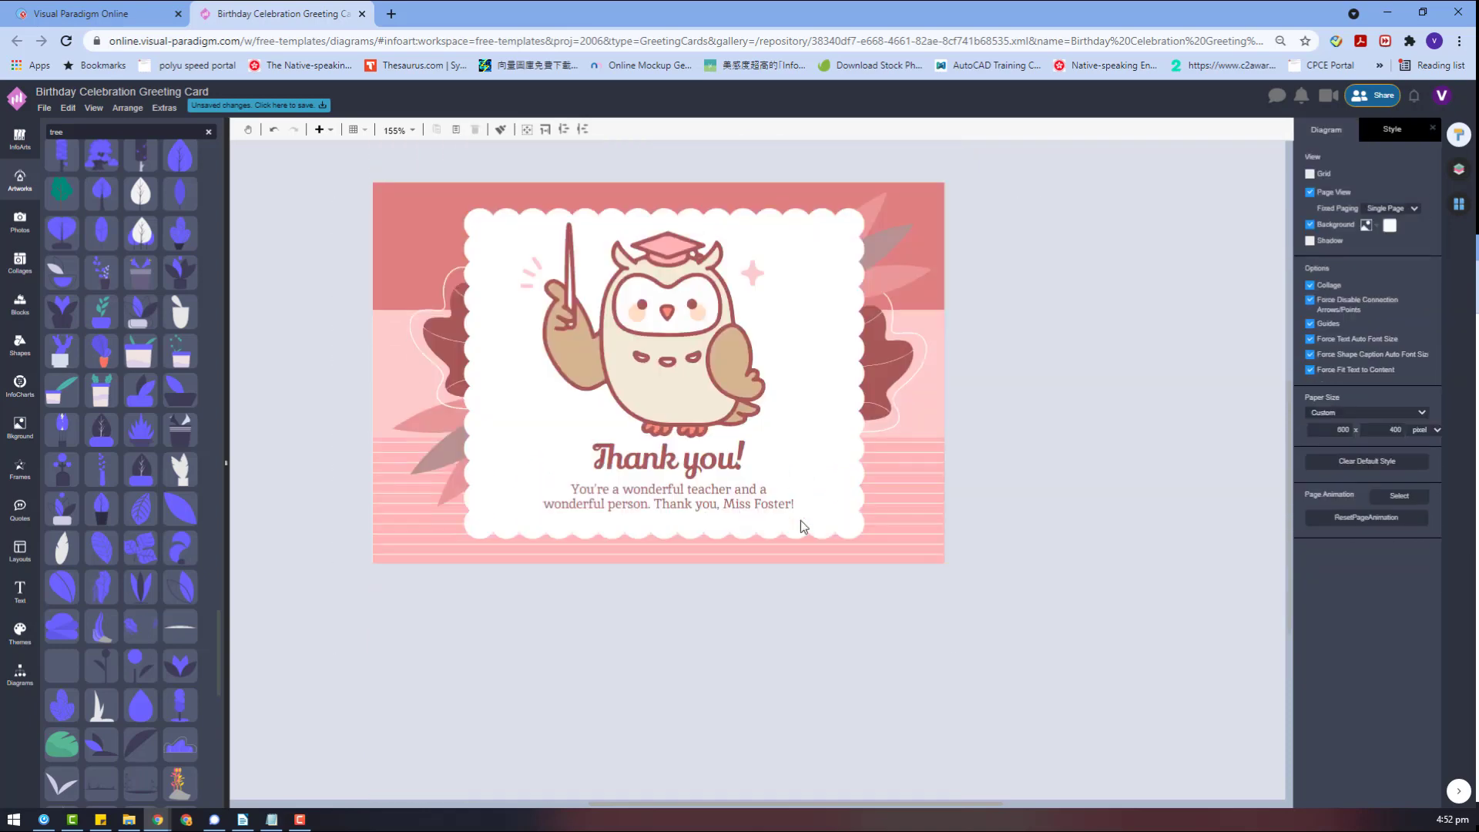
Add the outlined leaf artwork at the card's lower right corner and color it salmon pink with a white outline
{"action": "left_click_drag", "start_coordinate": [164, 622], "coordinate": [995, 557]}
{"action": "left_click", "coordinate": [1331, 178]}
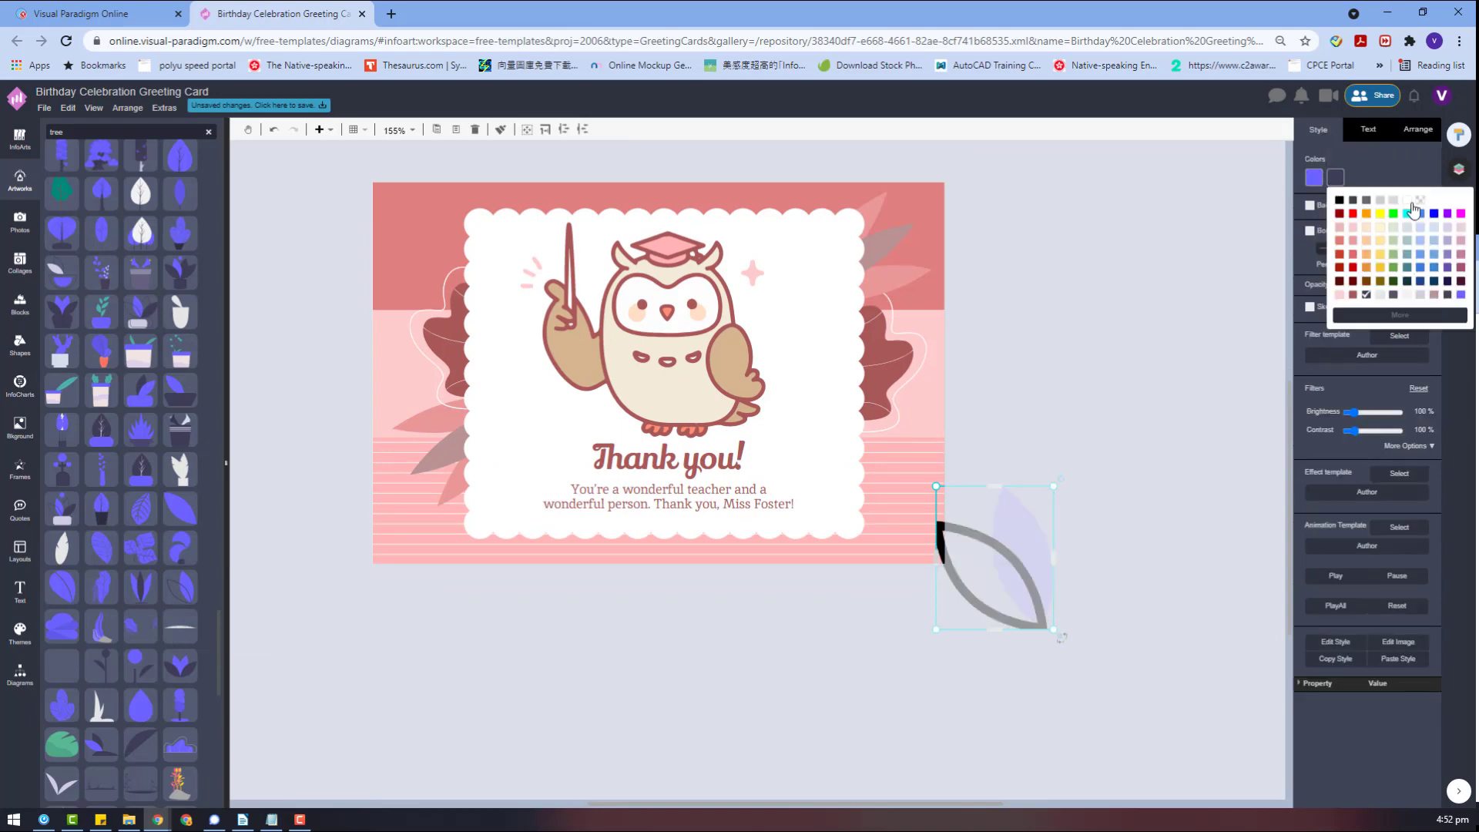
{"action": "left_click", "coordinate": [1386, 200]}
{"action": "left_click", "coordinate": [1336, 177]}
{"action": "left_click", "coordinate": [1332, 228]}
{"action": "left_click_drag", "start_coordinate": [1016, 549], "coordinate": [971, 484]}
{"action": "left_click", "coordinate": [1314, 179]}
{"action": "left_click", "coordinate": [1331, 242]}
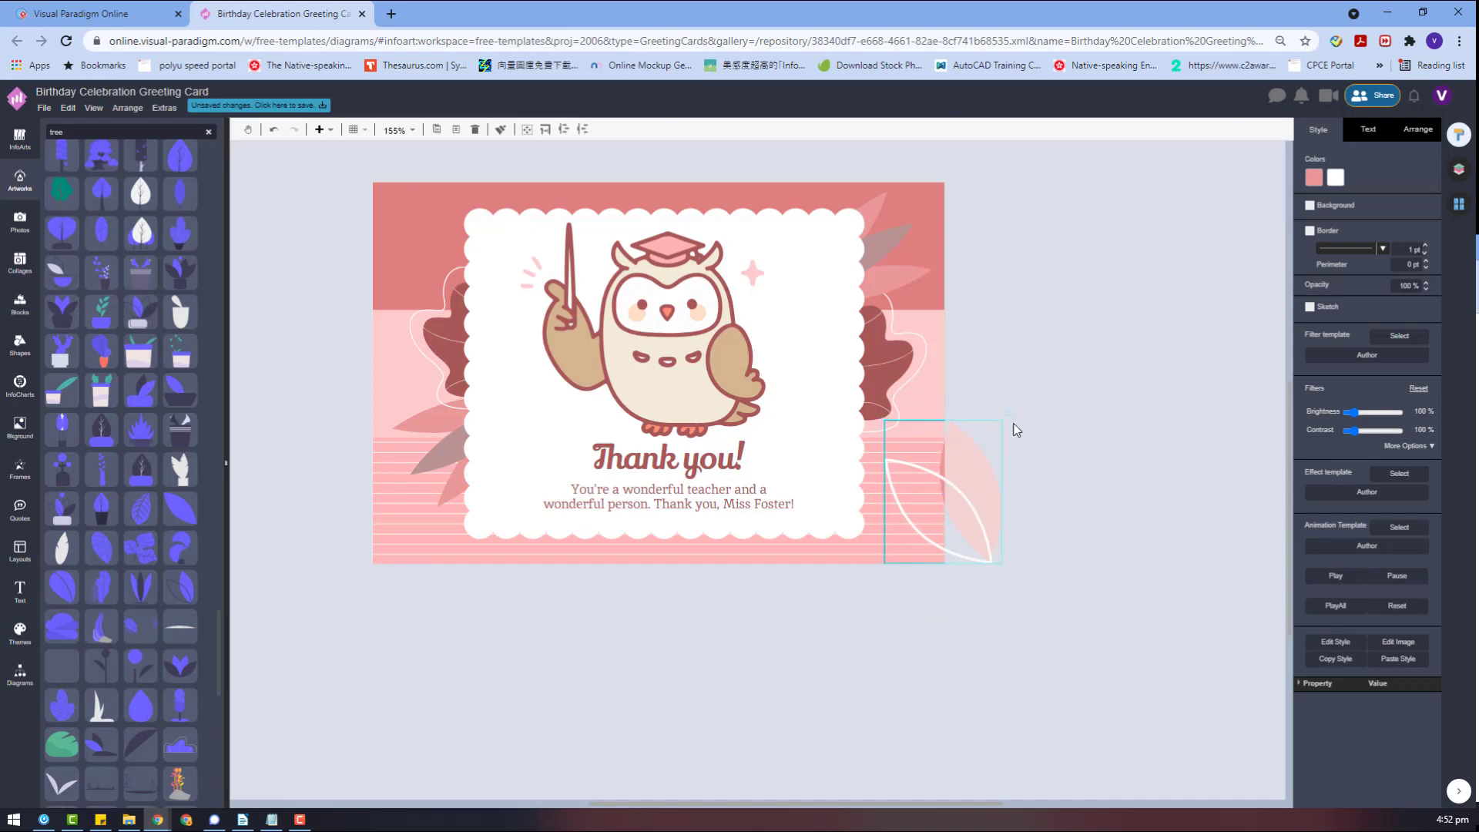
Rotate the outlined leaf to point outward at the panel's lower right corner and layer it behind the scalloped panel
{"action": "left_click_drag", "start_coordinate": [999, 578], "coordinate": [858, 577]}
{"action": "mouse_move", "coordinate": [914, 486]}
{"action": "left_mouse_down"}
{"action": "mouse_move", "coordinate": [921, 514]}
{"action": "mouse_move", "coordinate": [964, 548]}
{"action": "mouse_move", "coordinate": [905, 488]}
{"action": "left_mouse_up"}
{"action": "left_click", "coordinate": [828, 394]}
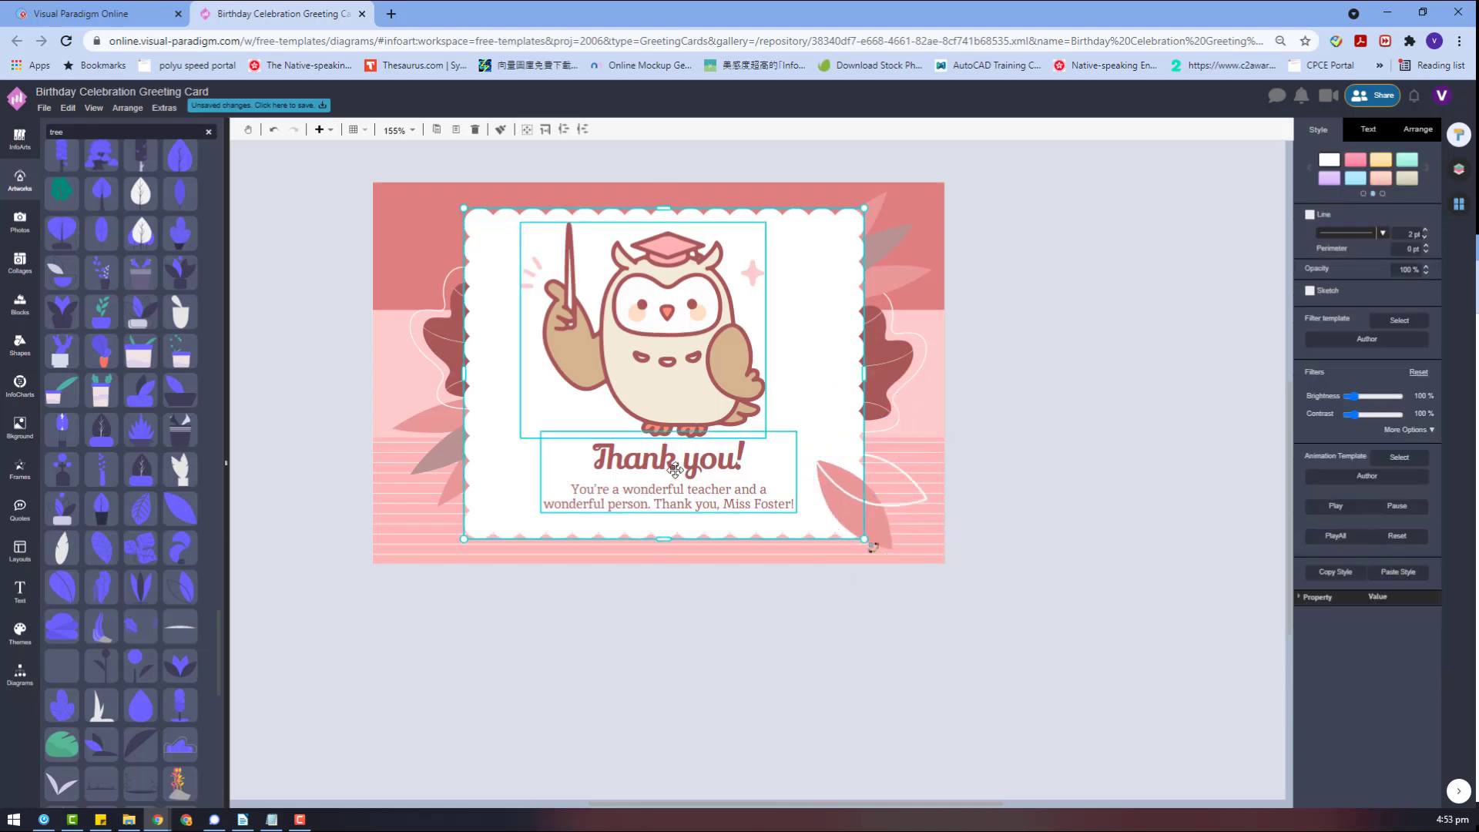
{"action": "left_click", "coordinate": [913, 504]}
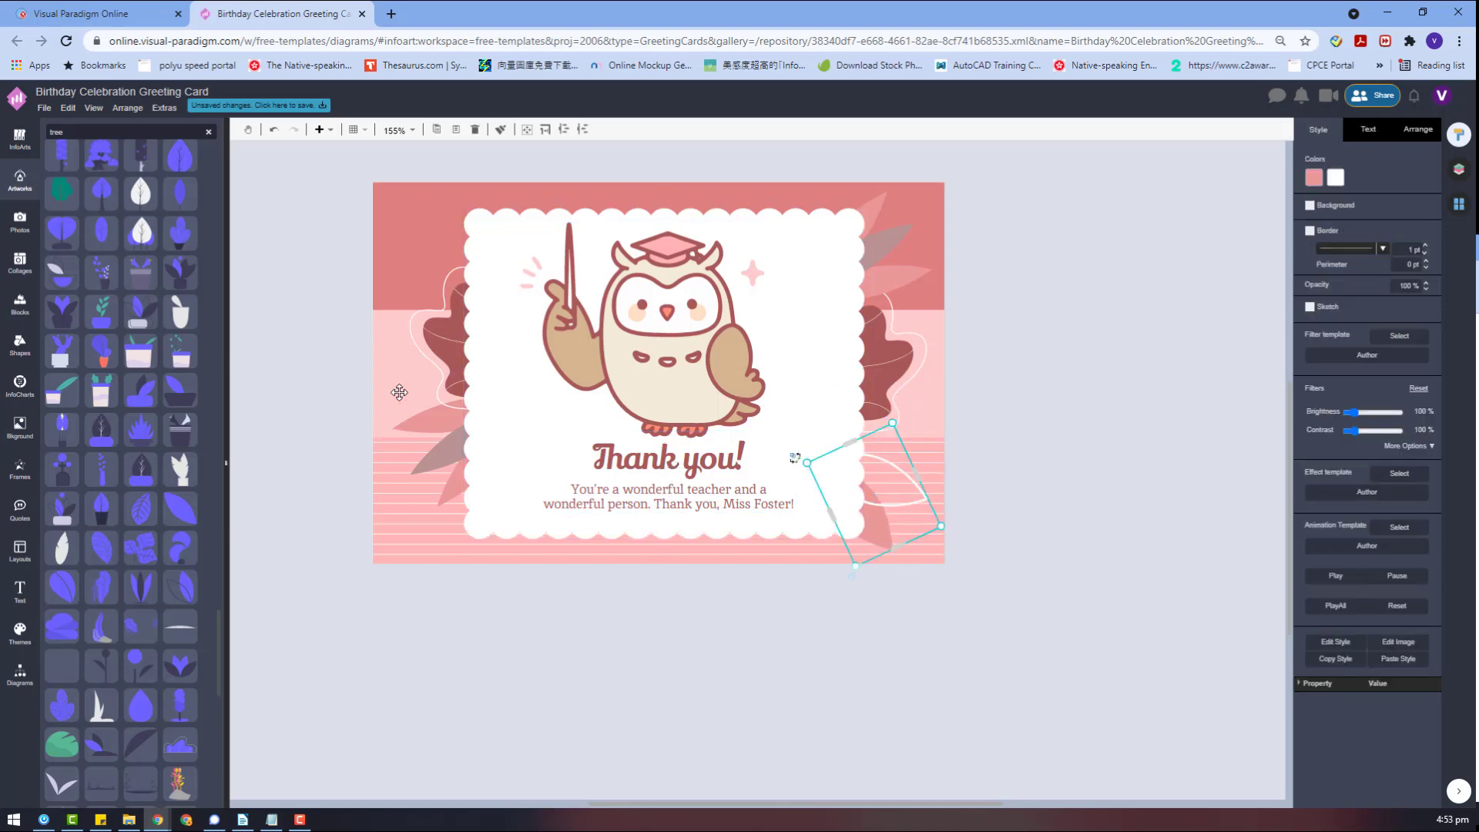
Move the dark red leaf and the three-blade leaf at the panel's left edge down together
{"action": "left_click", "coordinate": [442, 341]}
{"action": "left_click", "coordinate": [444, 458], "text": "shift"}
{"action": "left_click_drag", "start_coordinate": [450, 330], "coordinate": [451, 375]}
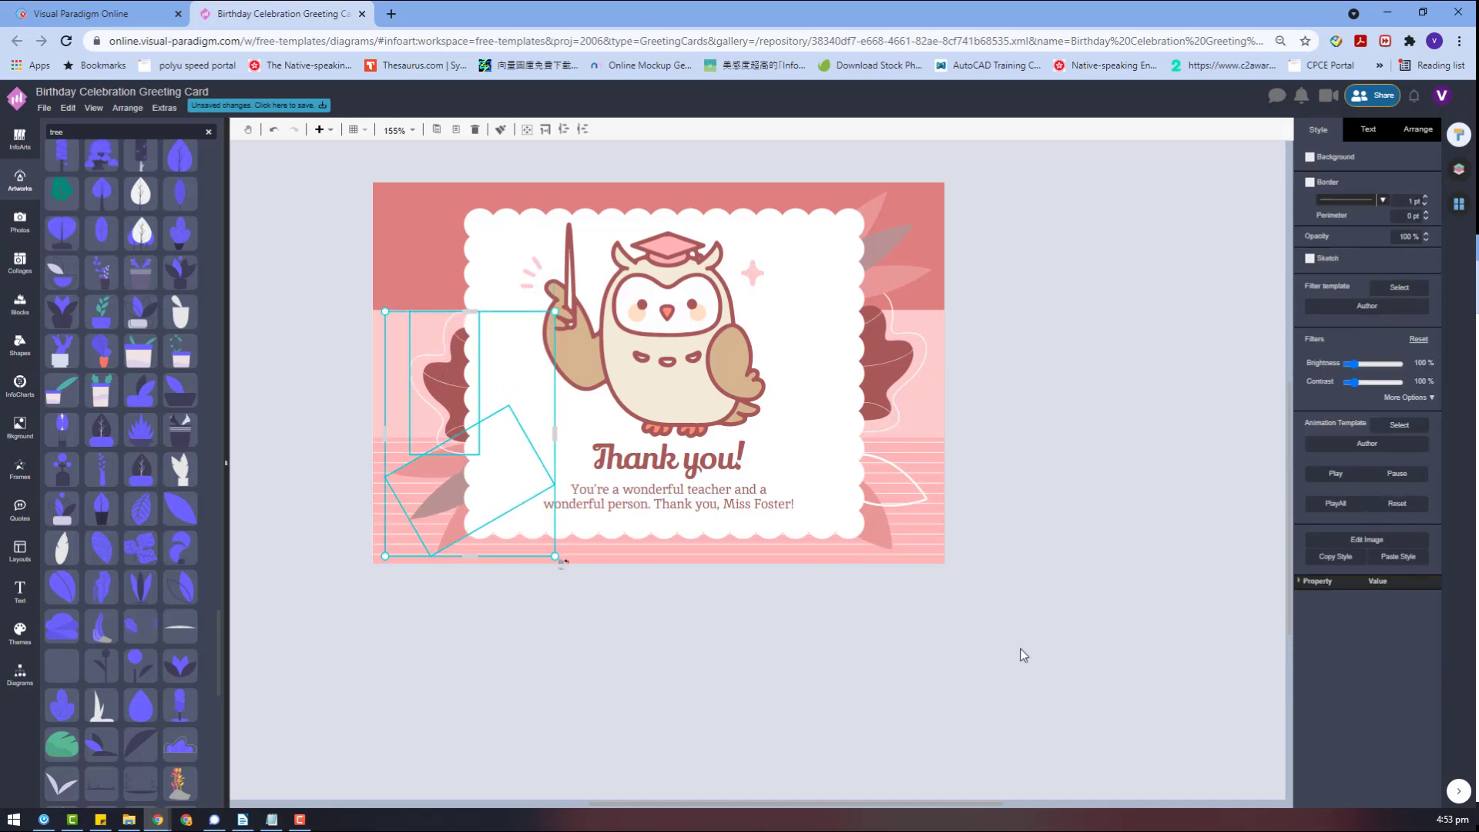
Duplicate the outlined leaf at the card's lower right and place a mirrored copy beside the card's upper left corner
{"action": "left_click", "coordinate": [1024, 656]}
{"action": "left_click", "coordinate": [915, 495]}
{"action": "left_click_drag", "start_coordinate": [915, 495], "coordinate": [1181, 535]}
{"action": "left_click", "coordinate": [1417, 144]}
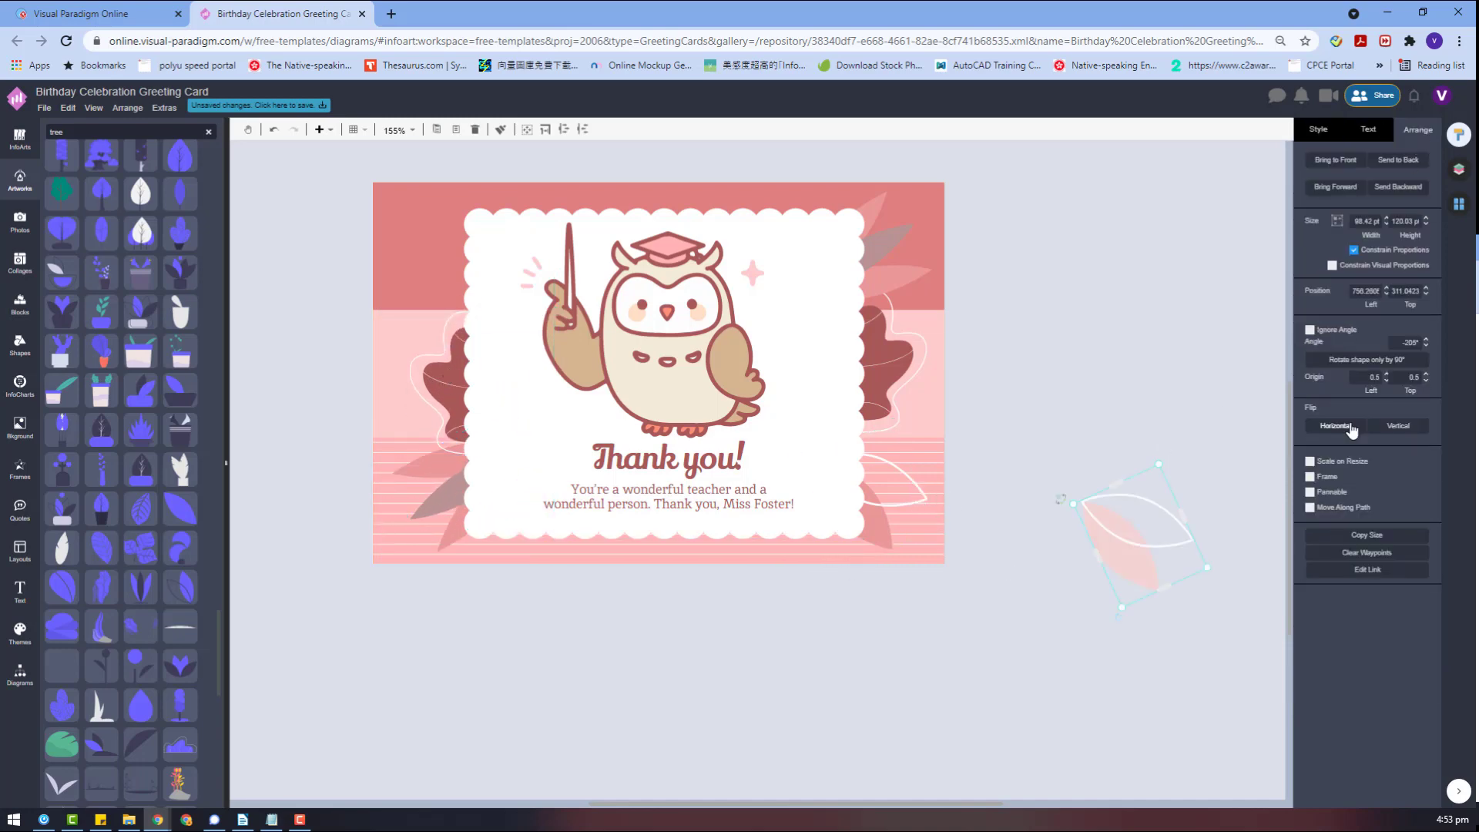
{"action": "left_click_drag", "start_coordinate": [1094, 513], "coordinate": [275, 278]}
Change the copied leaf's salmon fill to light pink
{"action": "left_click", "coordinate": [1318, 134]}
{"action": "left_click", "coordinate": [1315, 178]}
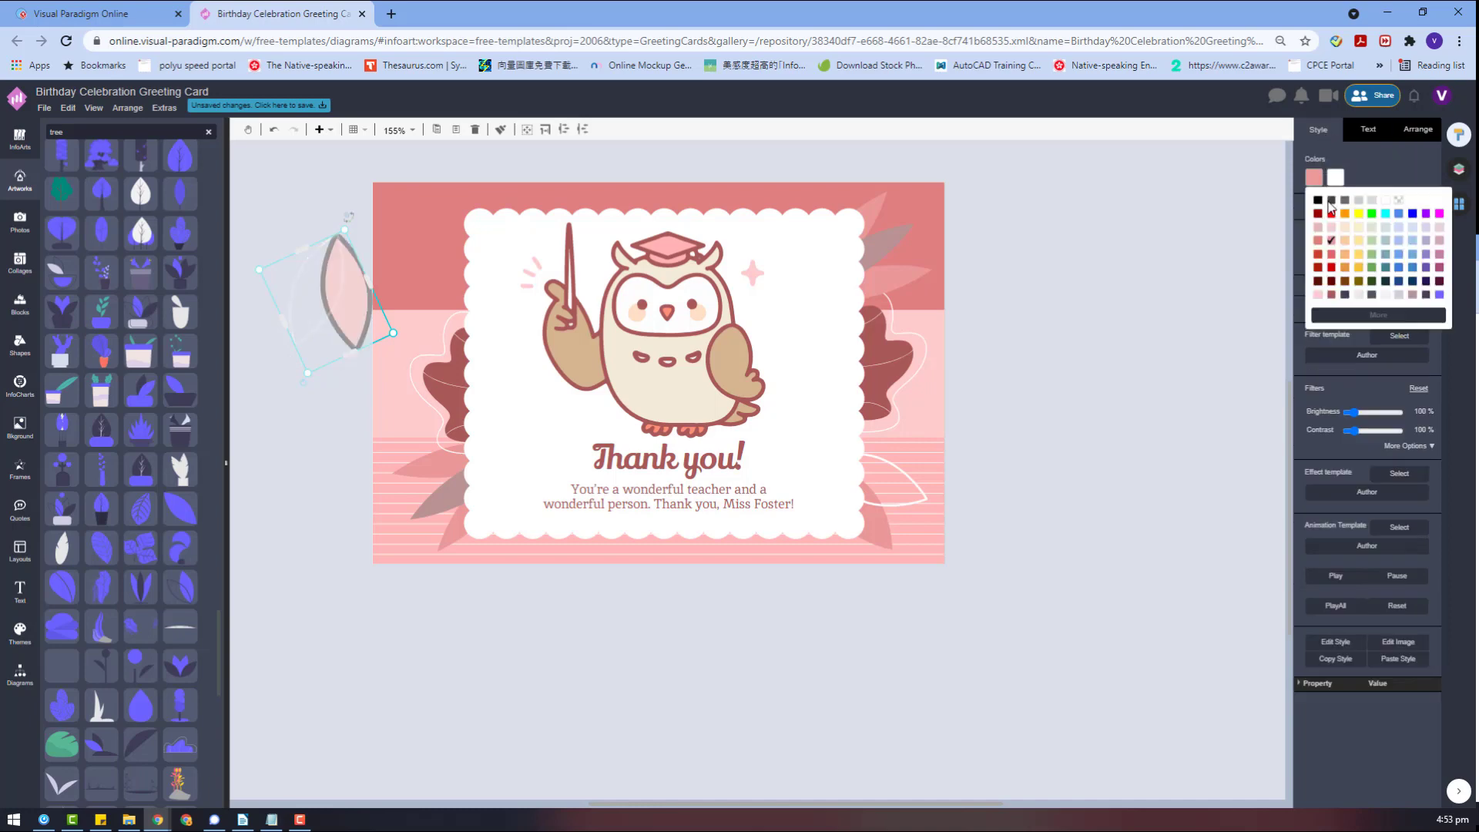
{"action": "left_click", "coordinate": [1332, 227]}
Rotate the light pink leaf to point outward at the panel's upper left corner and layer it behind the scalloped panel
{"action": "scroll", "coordinate": [291, 413], "scroll_direction": "up", "scroll_amount": 1}
{"action": "left_click_drag", "start_coordinate": [330, 368], "coordinate": [935, 474]}
{"action": "left_click_drag", "start_coordinate": [913, 306], "coordinate": [441, 254]}
{"action": "mouse_move", "coordinate": [443, 317]}
{"action": "left_mouse_down"}
{"action": "mouse_move", "coordinate": [423, 309]}
{"action": "mouse_move", "coordinate": [435, 337]}
{"action": "left_mouse_up"}
{"action": "left_click", "coordinate": [668, 367]}
{"action": "right_click", "coordinate": [669, 367]}
{"action": "mouse_move", "coordinate": [860, 530]}
{"action": "left_click", "coordinate": [947, 530]}
{"action": "left_click", "coordinate": [1130, 485]}
{"action": "left_click", "coordinate": [421, 330]}
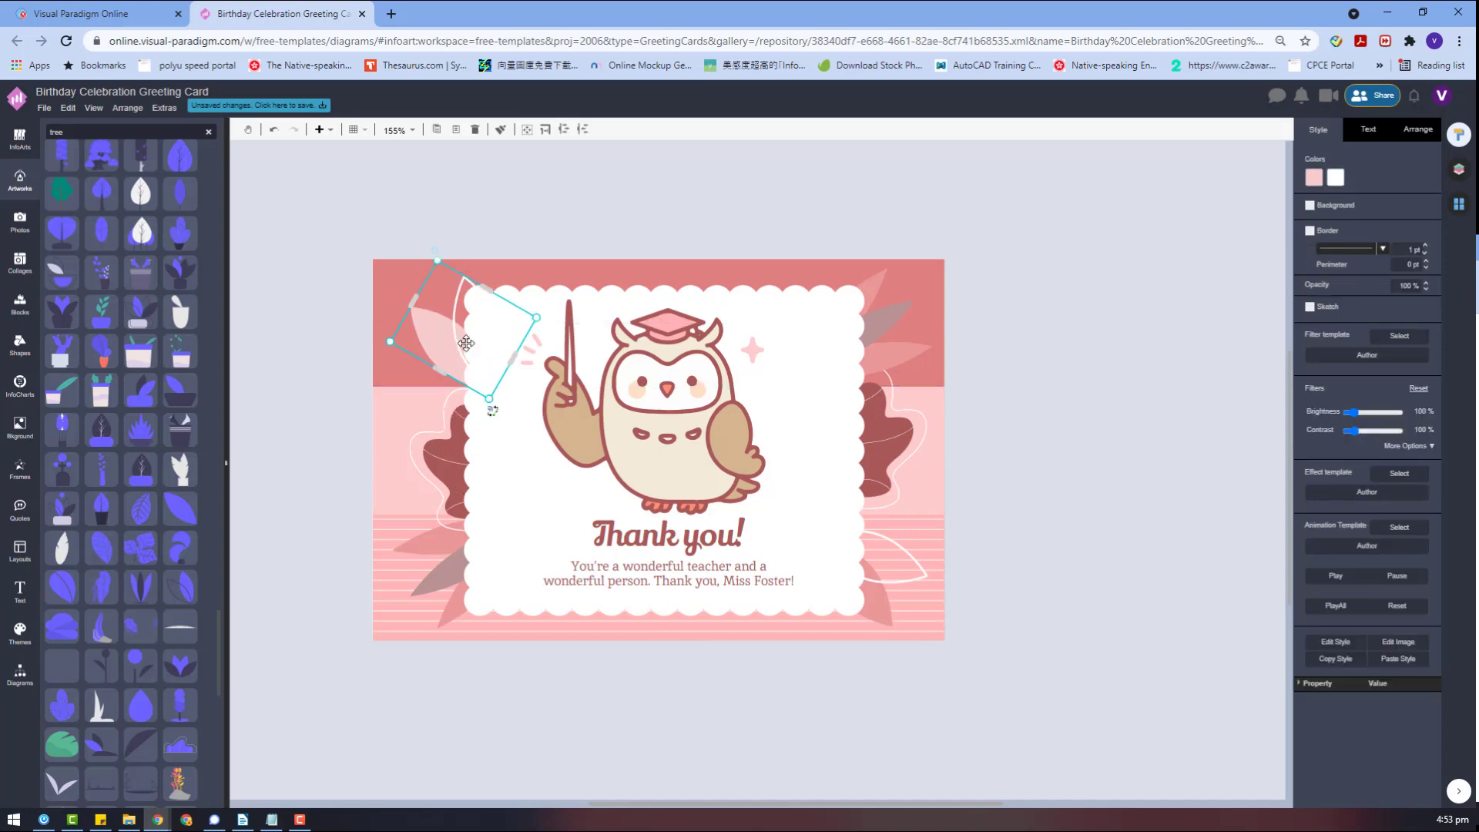
Nudge the outlined leaf at the panel's lower right corner slightly up and outward
{"action": "left_click", "coordinate": [1019, 583]}
{"action": "left_click_drag", "start_coordinate": [902, 577], "coordinate": [910, 563]}
{"action": "left_click", "coordinate": [1106, 585]}
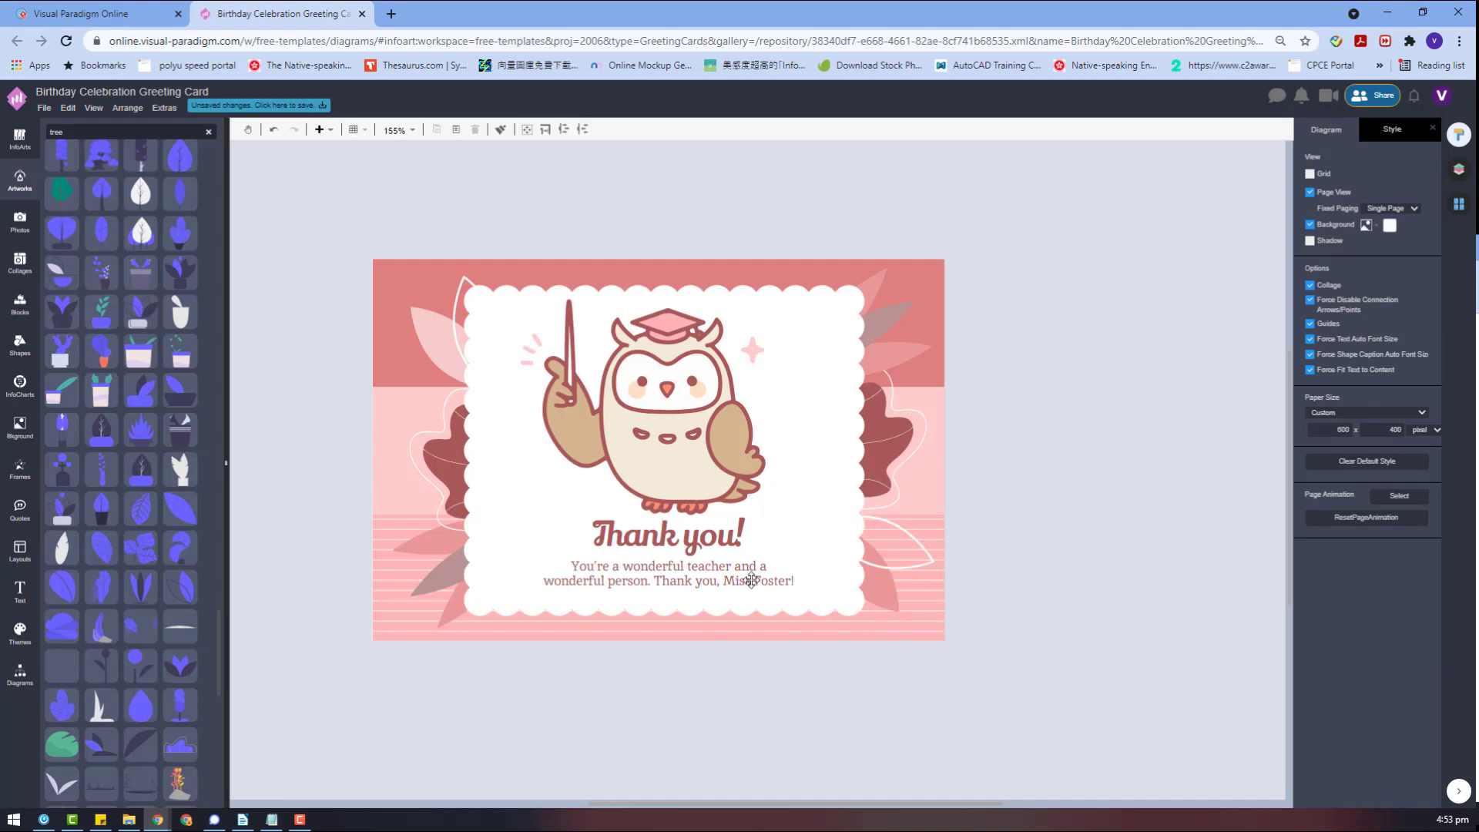
{"action": "left_click", "coordinate": [688, 276]}
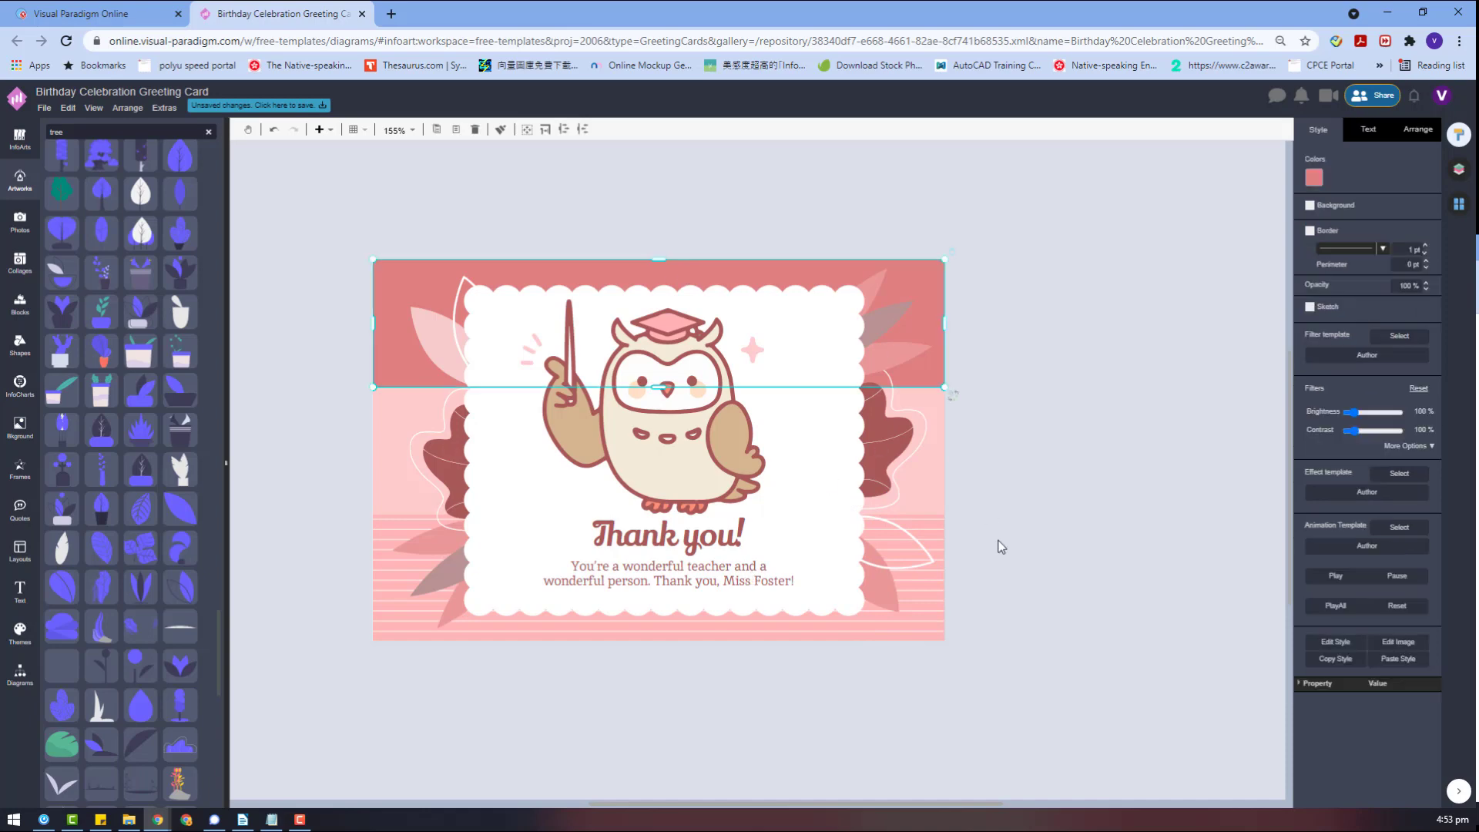
{"action": "left_click", "coordinate": [942, 412]}
{"action": "left_click_drag", "start_coordinate": [660, 387], "coordinate": [664, 260]}
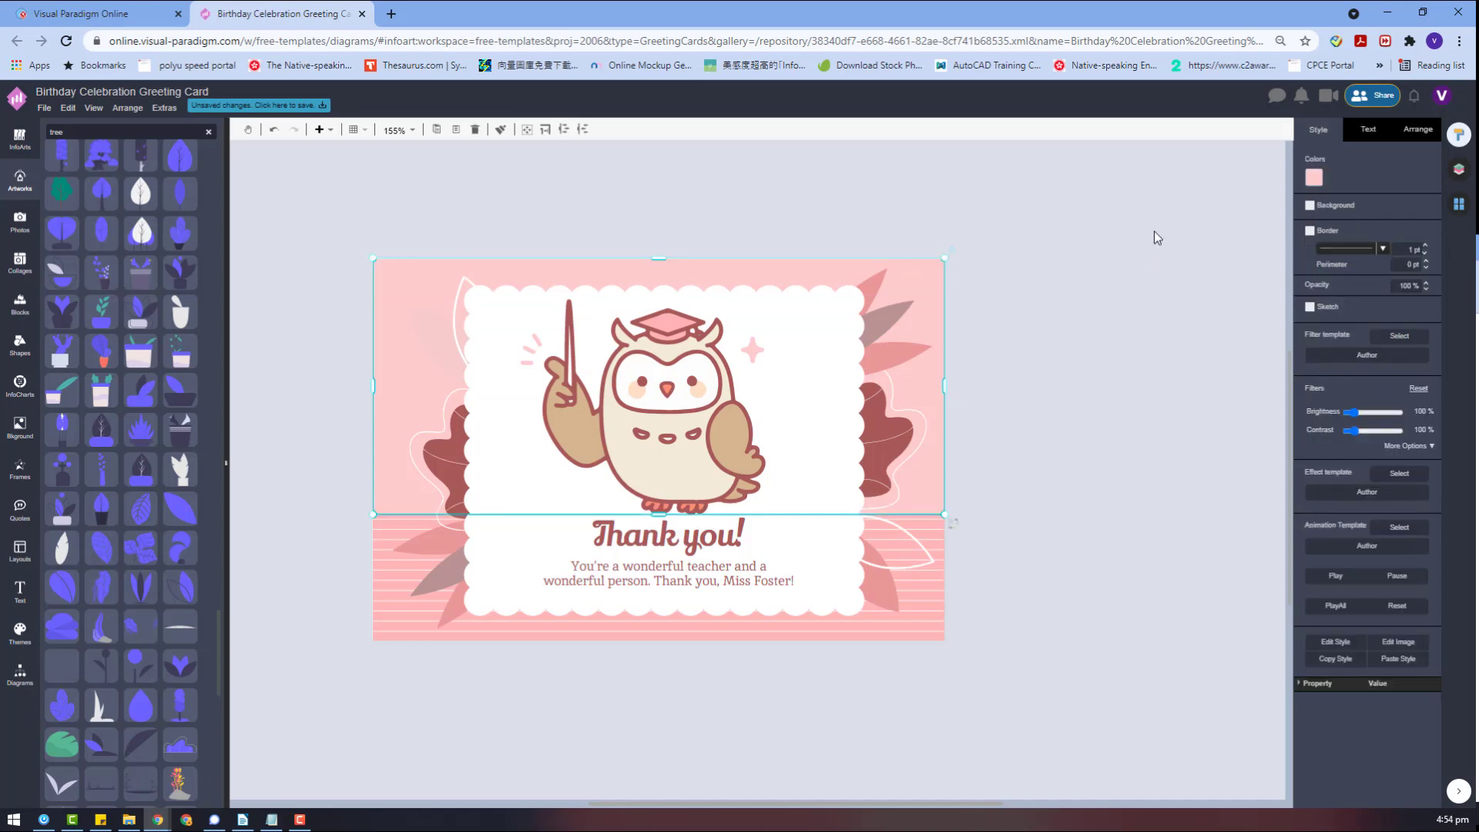
{"action": "left_click", "coordinate": [397, 309]}
{"action": "left_click_drag", "start_coordinate": [395, 309], "coordinate": [378, 309]}
{"action": "key", "text": "ctrl+z"}
{"action": "key", "text": "ctrl+z"}
{"action": "key", "text": "ctrl+z"}
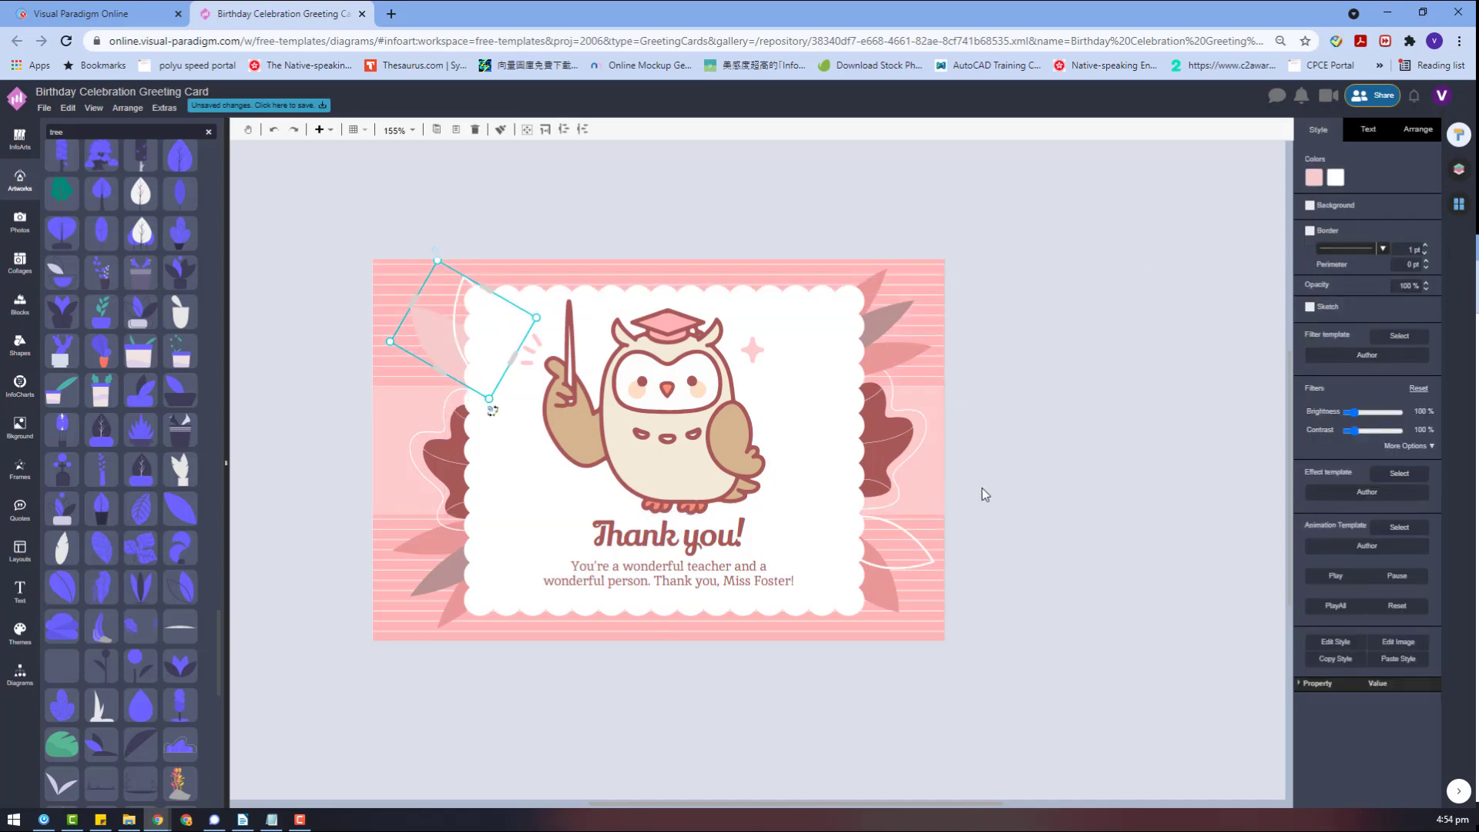
{"action": "left_click", "coordinate": [1062, 467]}
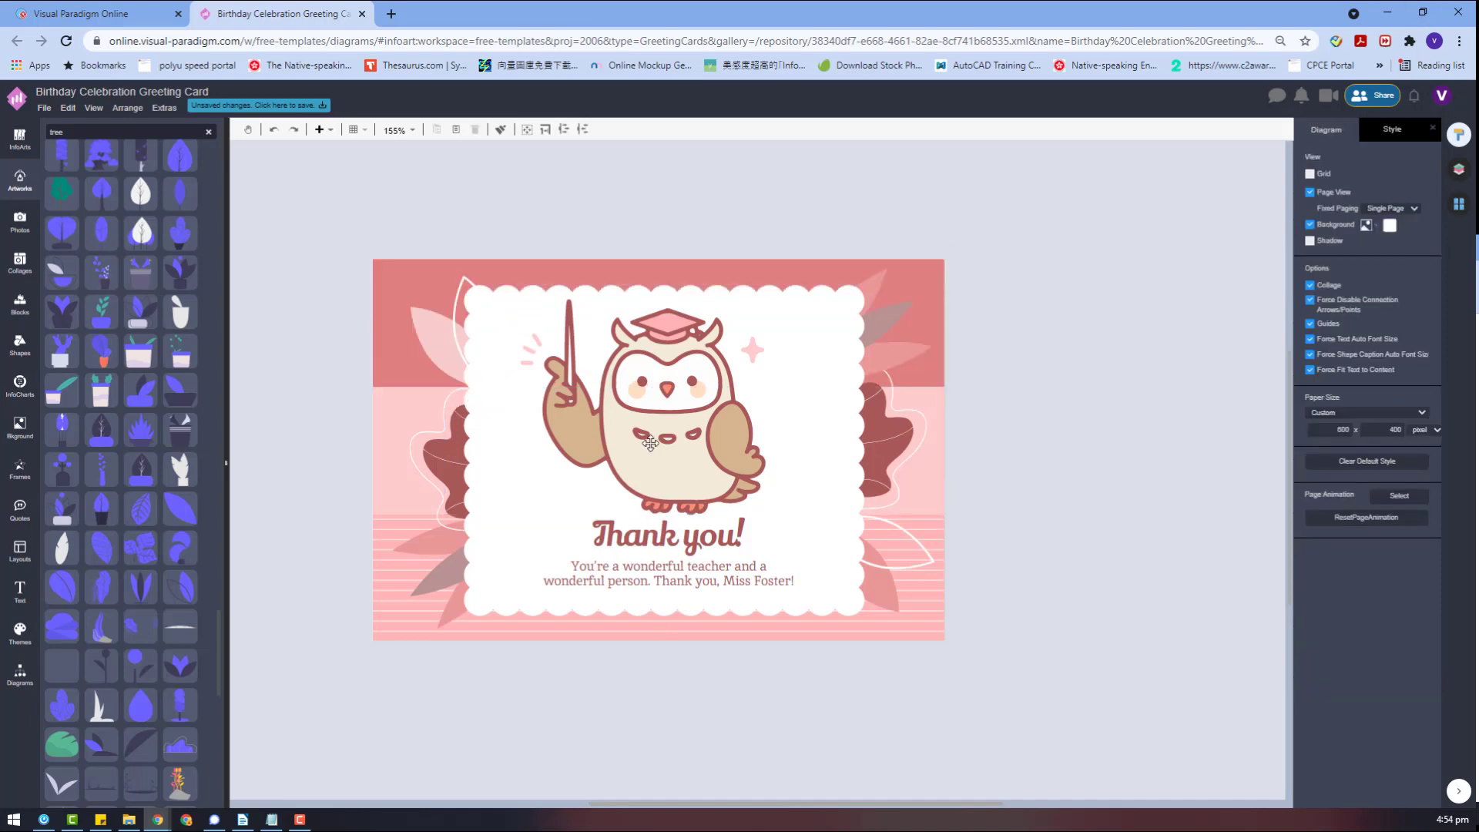
Distribute the three leaf artworks along the panel's left edge evenly in the vertical direction
{"action": "left_click", "coordinate": [395, 338]}
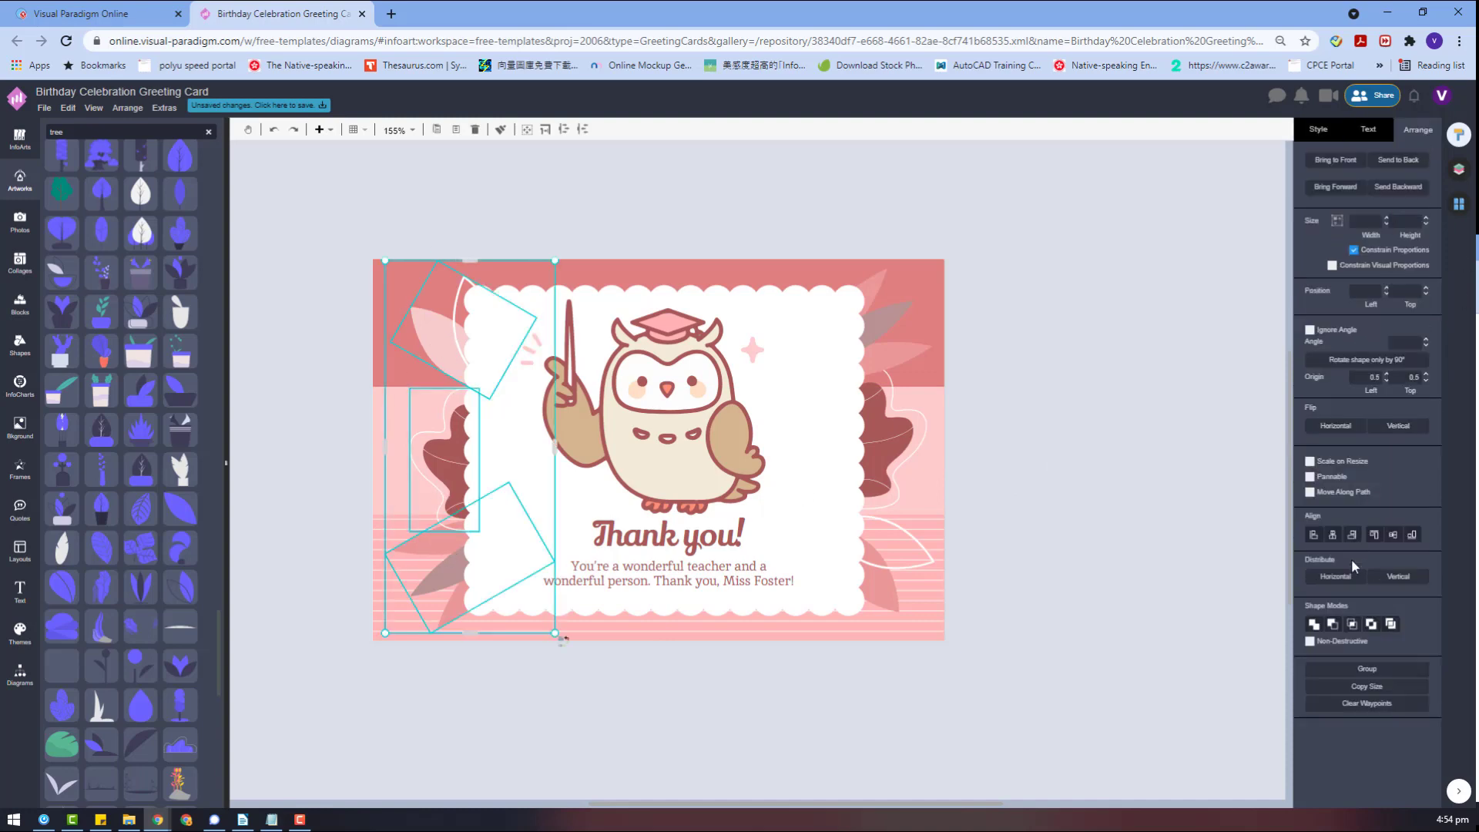
{"action": "left_click", "coordinate": [1379, 580]}
{"action": "left_click", "coordinate": [1020, 549]}
Distribute the three leaf artworks along the panel's right edge evenly in the vertical direction
{"action": "left_click", "coordinate": [883, 579]}
{"action": "left_click", "coordinate": [886, 462], "text": "shift"}
{"action": "left_click", "coordinate": [906, 328], "text": "shift"}
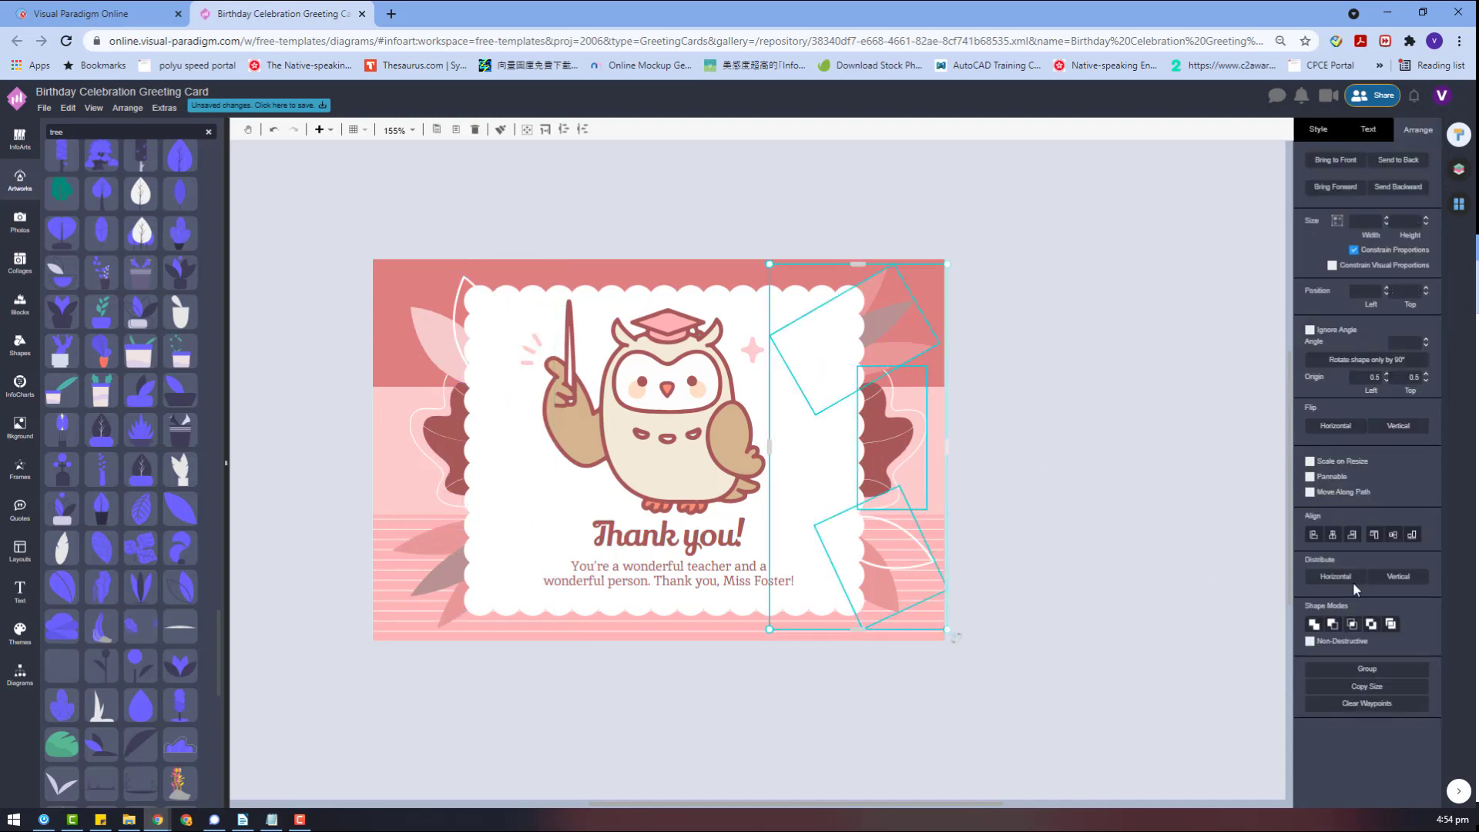
{"action": "left_click", "coordinate": [1414, 580]}
{"action": "left_click", "coordinate": [1009, 487]}
Nudge the dark red leaves on both sides of the panel slightly outward and align their bottom edges with each other
{"action": "left_click_drag", "start_coordinate": [437, 446], "coordinate": [434, 452]}
{"action": "left_click", "coordinate": [1152, 532]}
{"action": "left_click", "coordinate": [904, 451]}
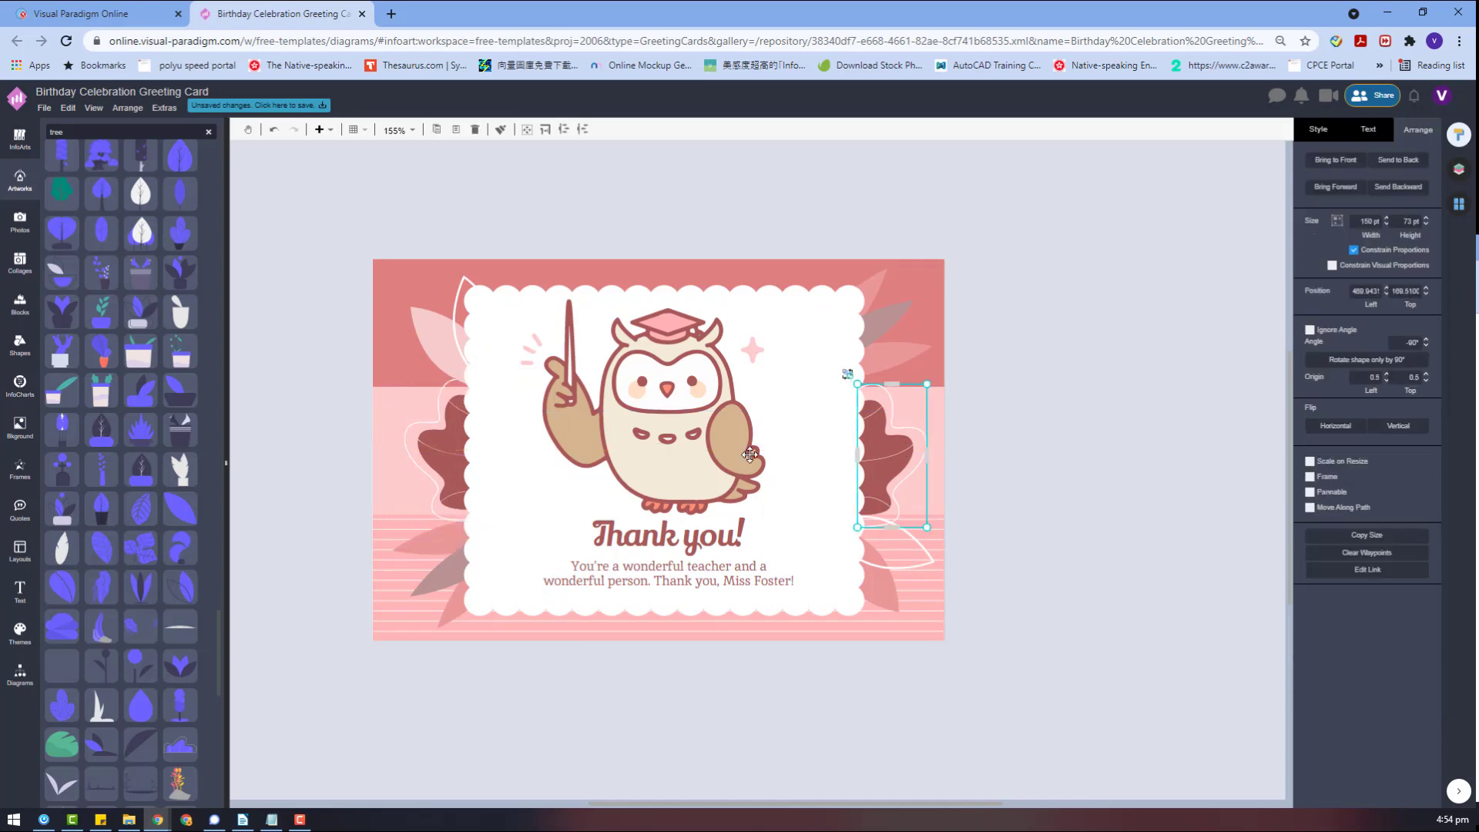
{"action": "left_click", "coordinate": [437, 456], "text": "shift"}
{"action": "left_click", "coordinate": [1413, 537]}
{"action": "left_click_drag", "start_coordinate": [902, 455], "coordinate": [908, 451]}
{"action": "left_click", "coordinate": [816, 361]}
{"action": "left_click", "coordinate": [1008, 512]}
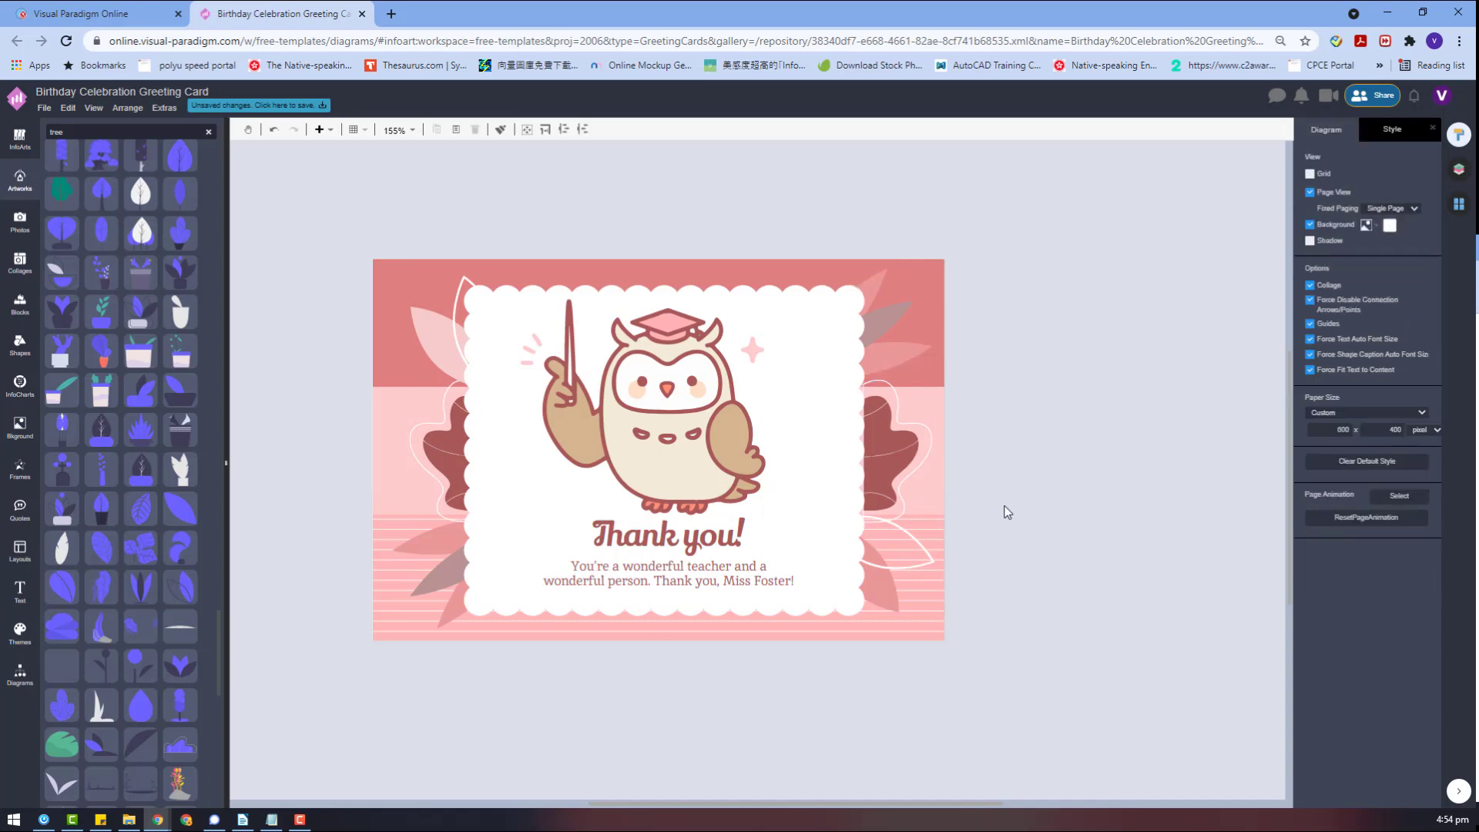
Rename the card as "Thank You For Teacher Greeting Card" and save it
{"action": "left_click", "coordinate": [116, 92]}
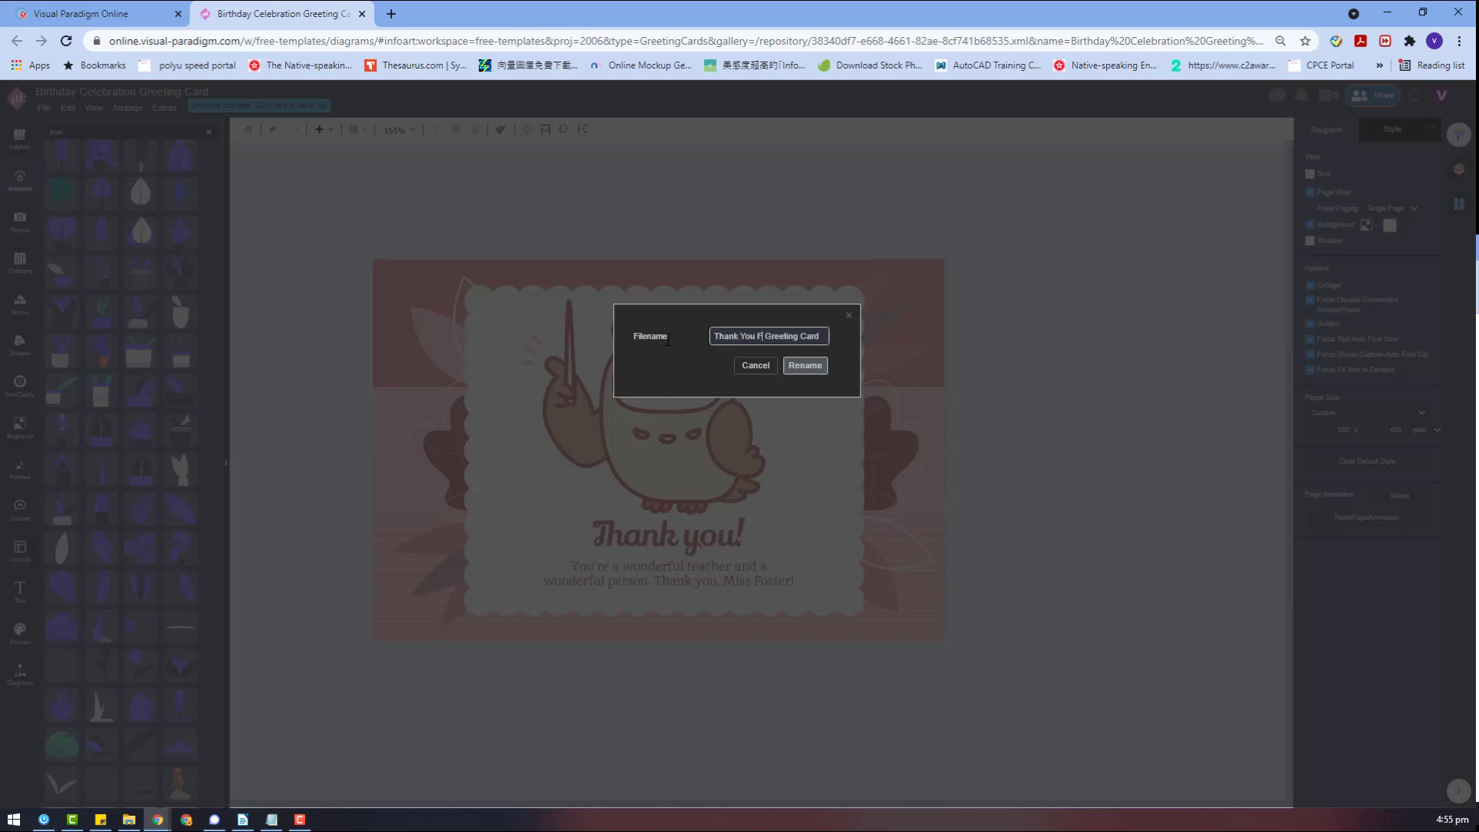
{"action": "left_click", "coordinate": [817, 368]}
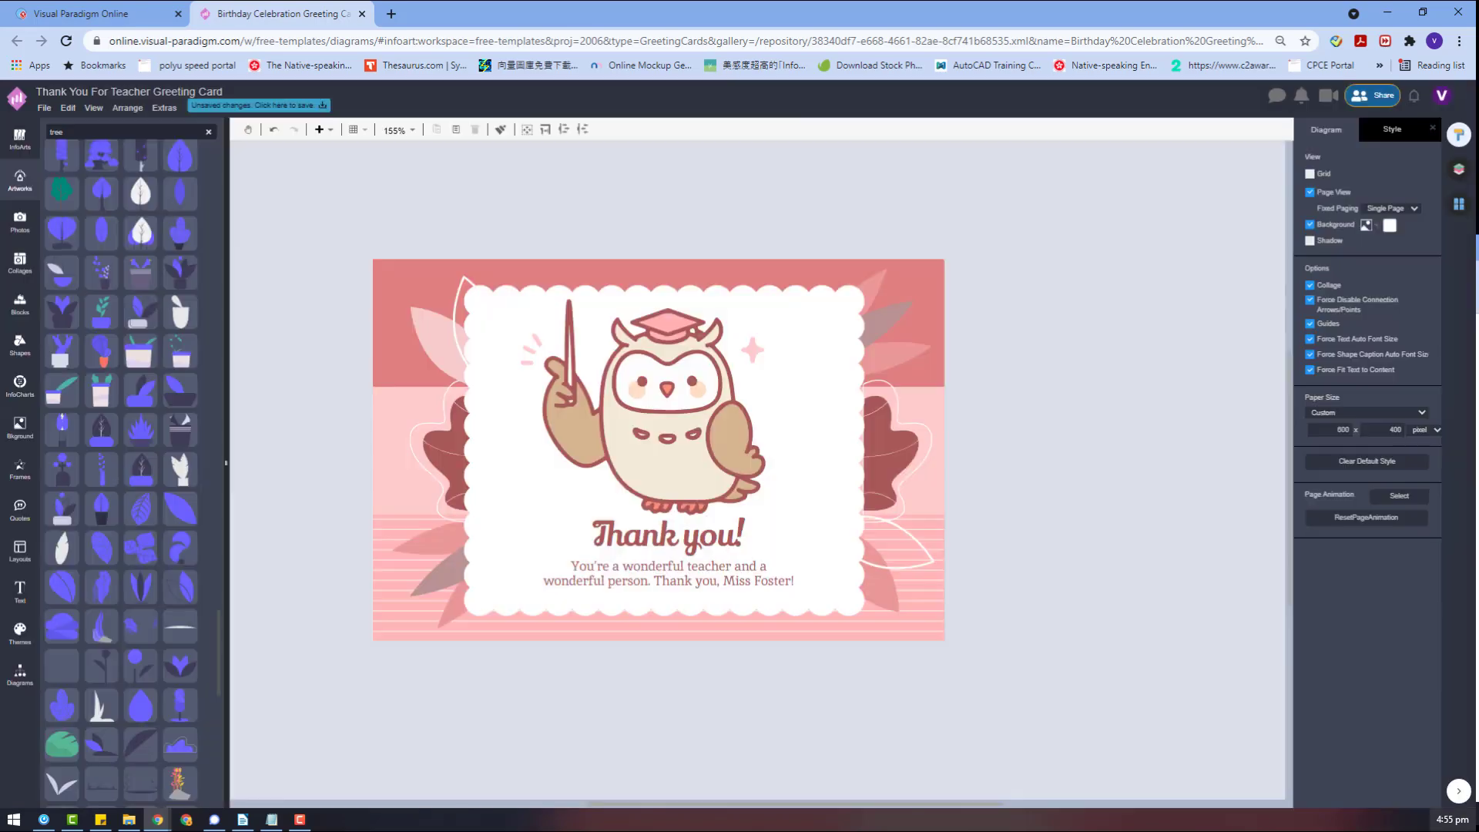
{"action": "left_click", "coordinate": [44, 108]}
{"action": "left_click", "coordinate": [75, 215]}
{"action": "left_click", "coordinate": [653, 376]}
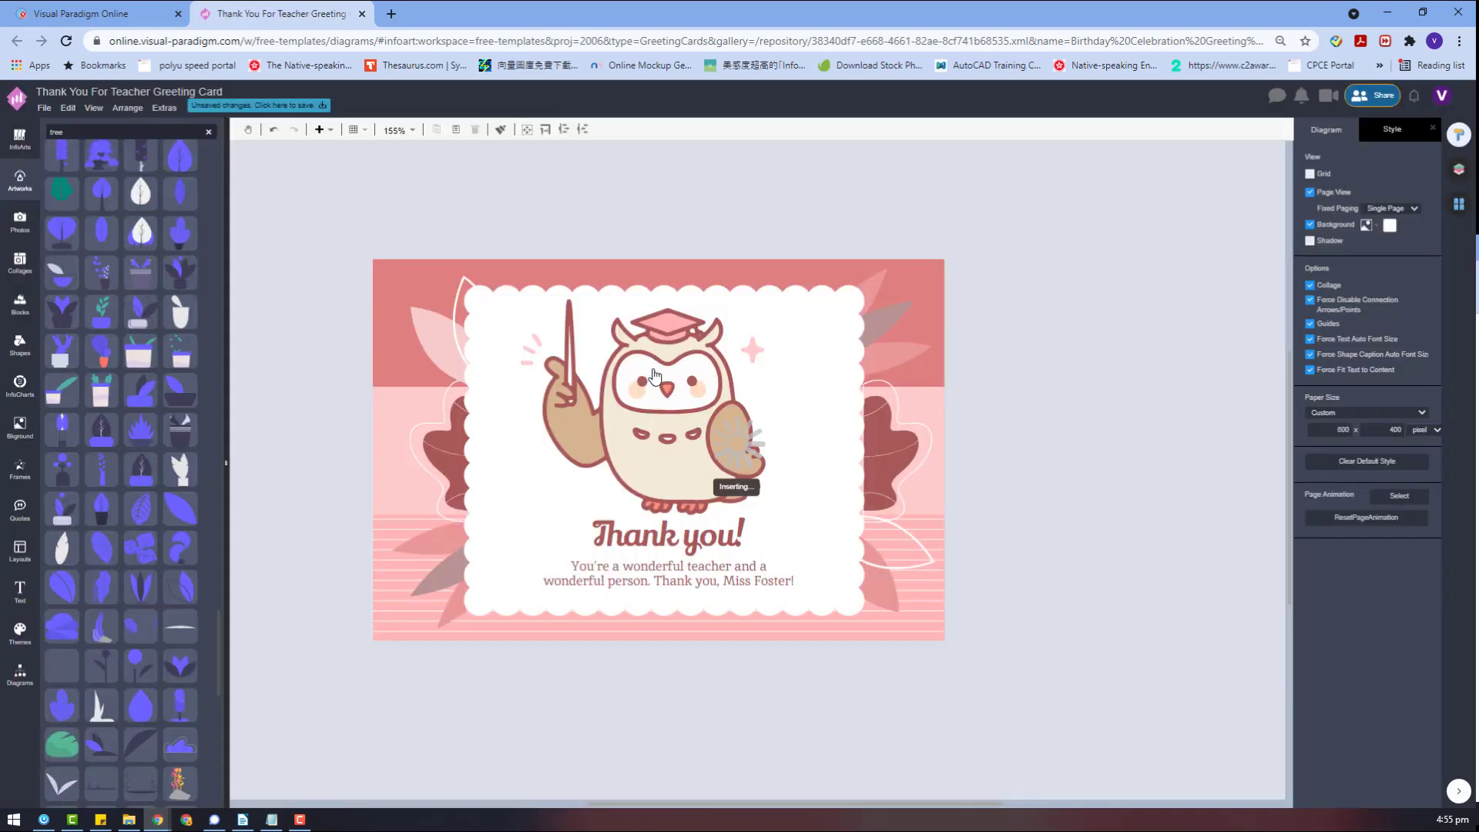
Export the finished card as a JPG image, download it under its current name and open the downloaded file
{"action": "left_click", "coordinate": [44, 107]}
{"action": "left_click", "coordinate": [221, 342]}
{"action": "key", "text": "Return"}
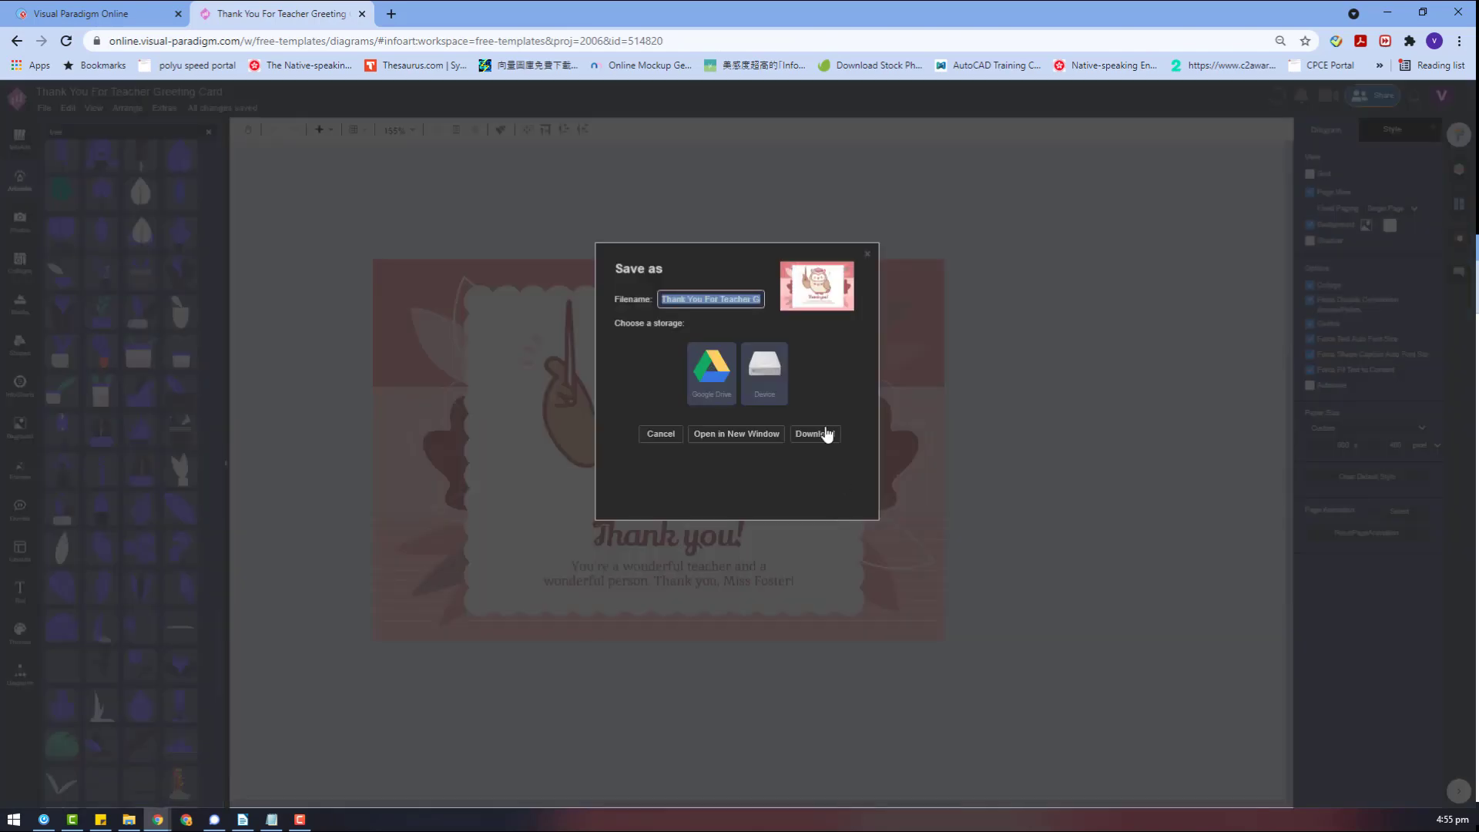
{"action": "left_click", "coordinate": [825, 431]}
{"action": "left_click", "coordinate": [77, 786]}
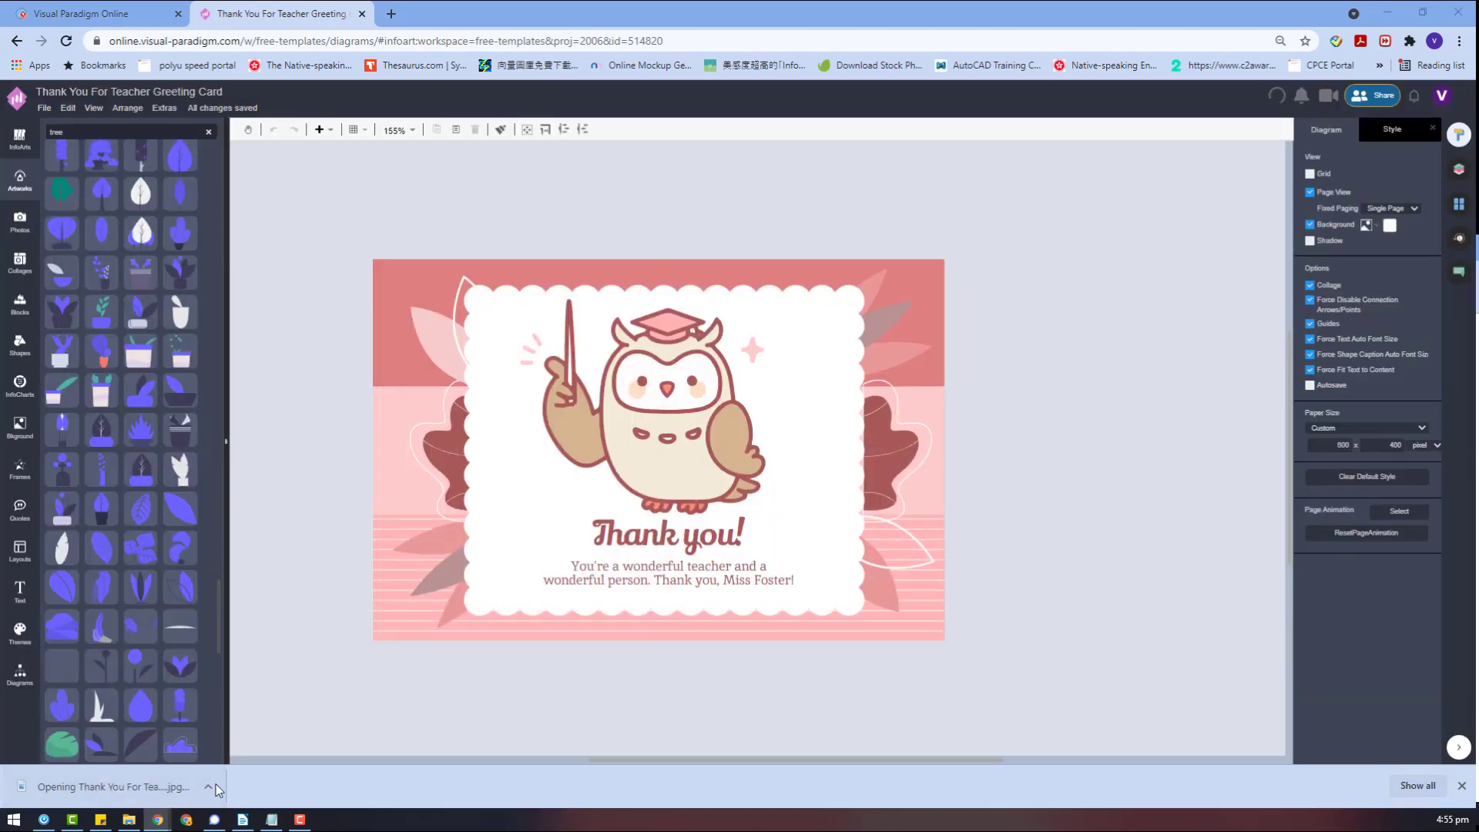